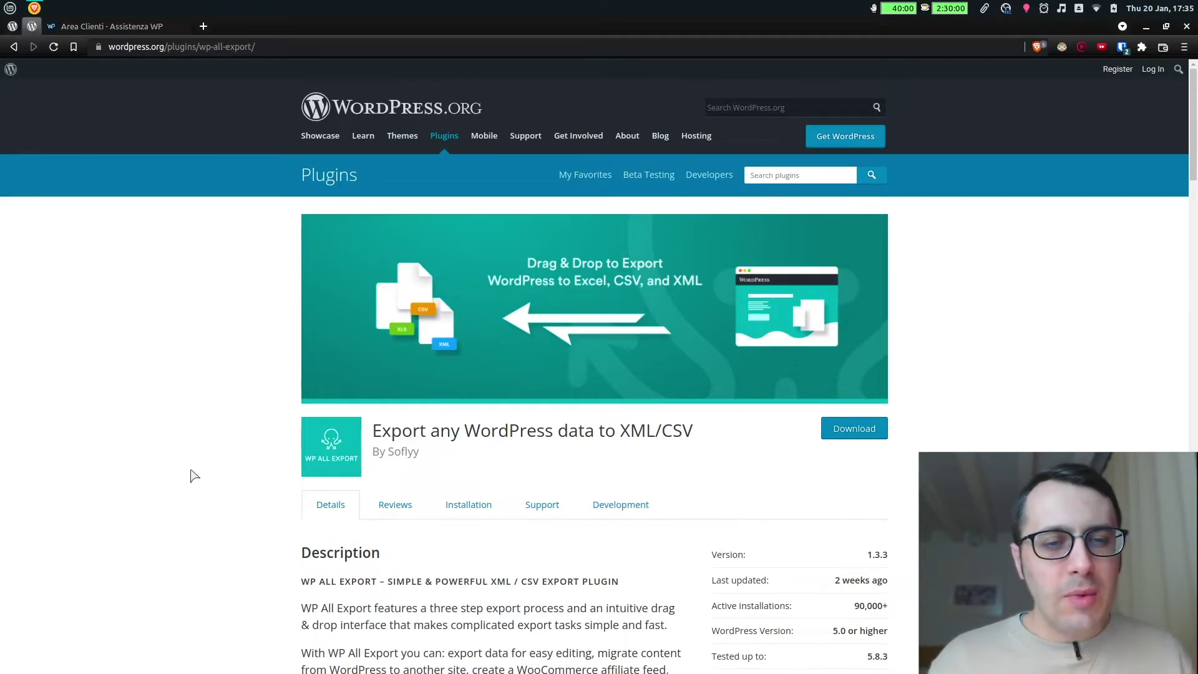
# Review the WP All Export plugin page on WordPress.org, including its description, Pro edition features, version details and ratings
pyautogui.scroll(-10, 194, 476)
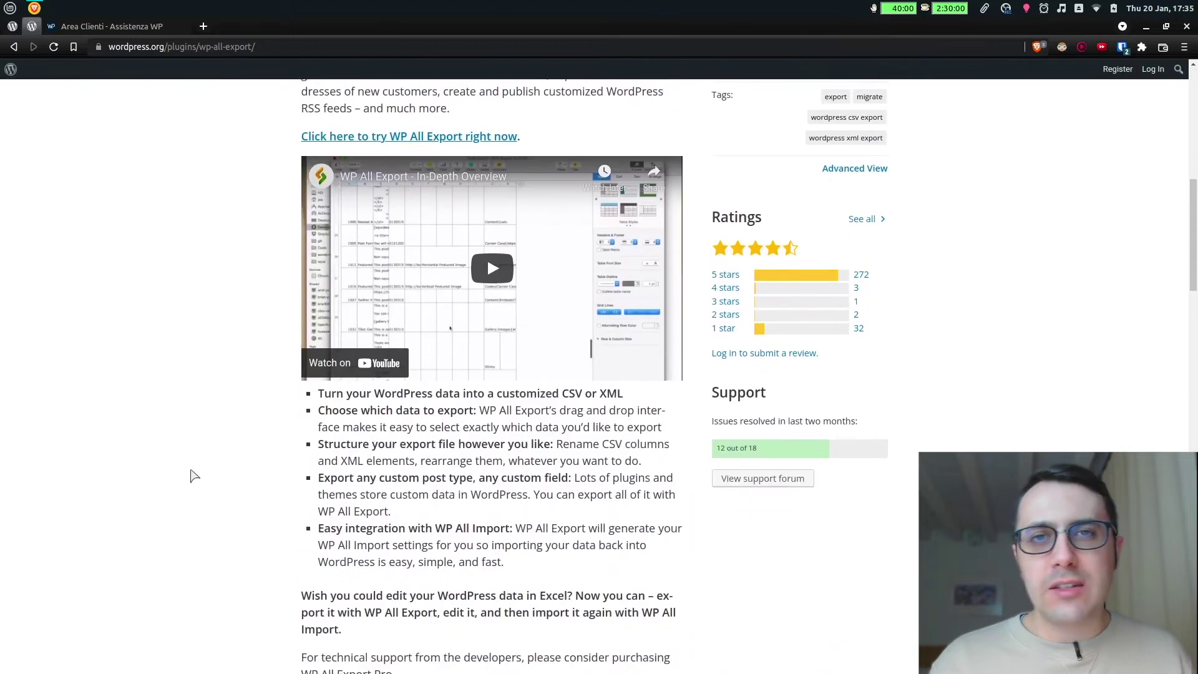
pyautogui.scroll(-3, 194, 476)
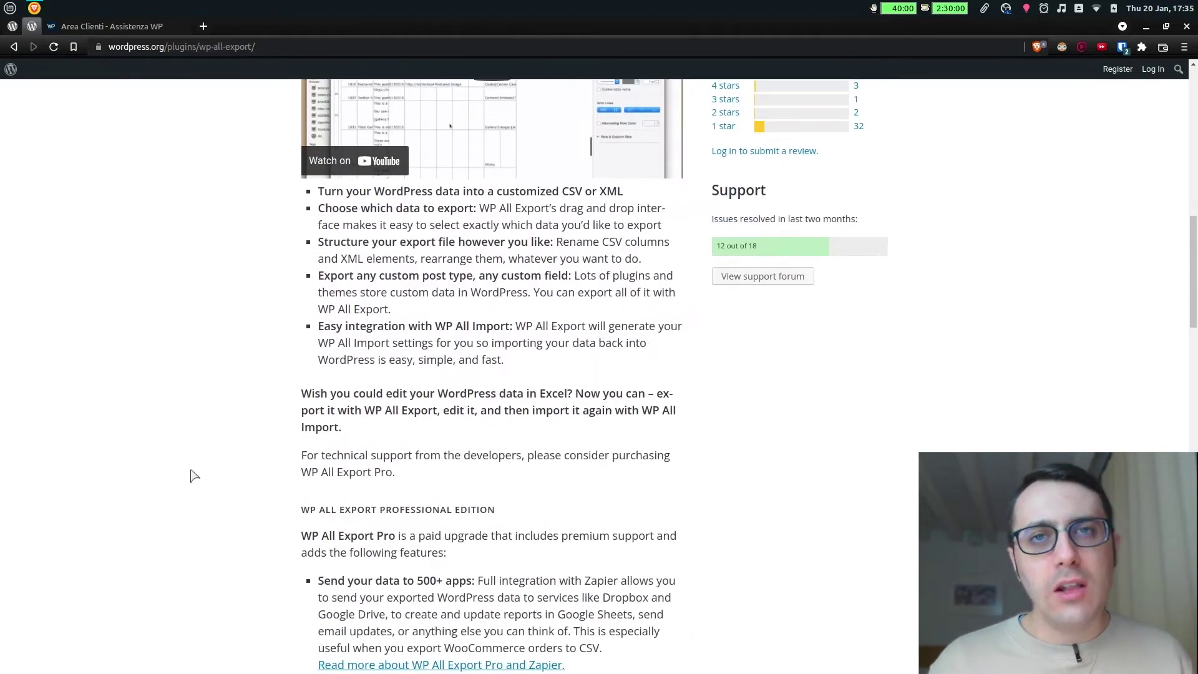
pyautogui.scroll(-3, 194, 476)
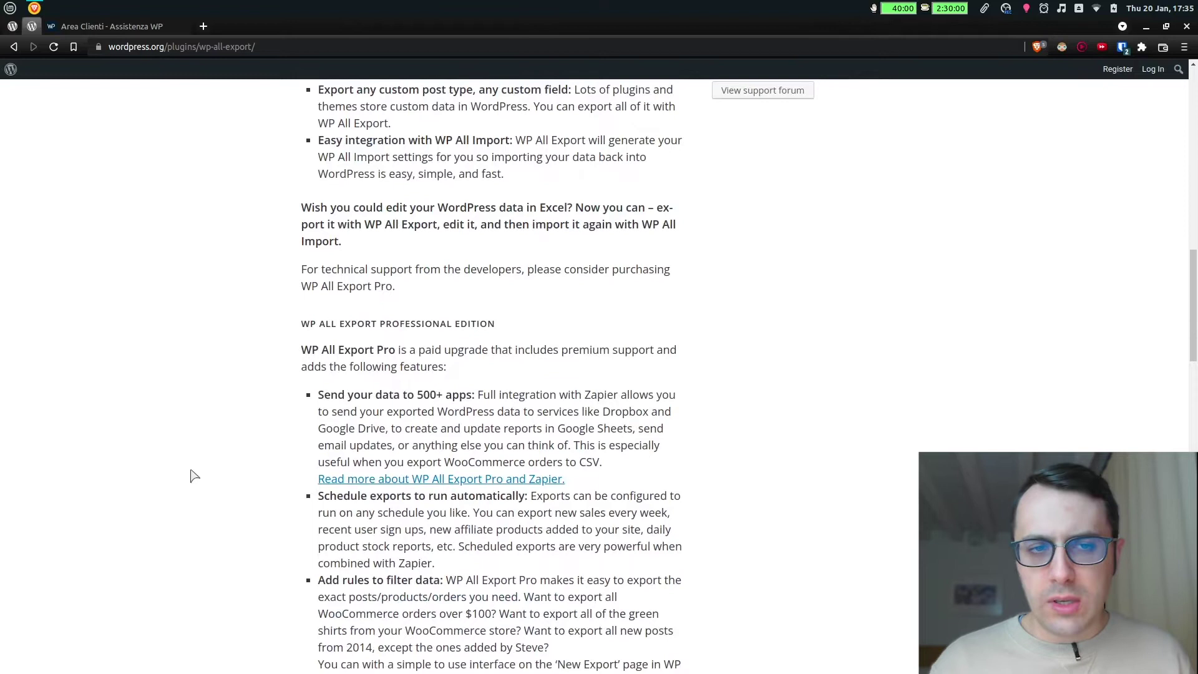
pyautogui.scroll(-5, 194, 476)
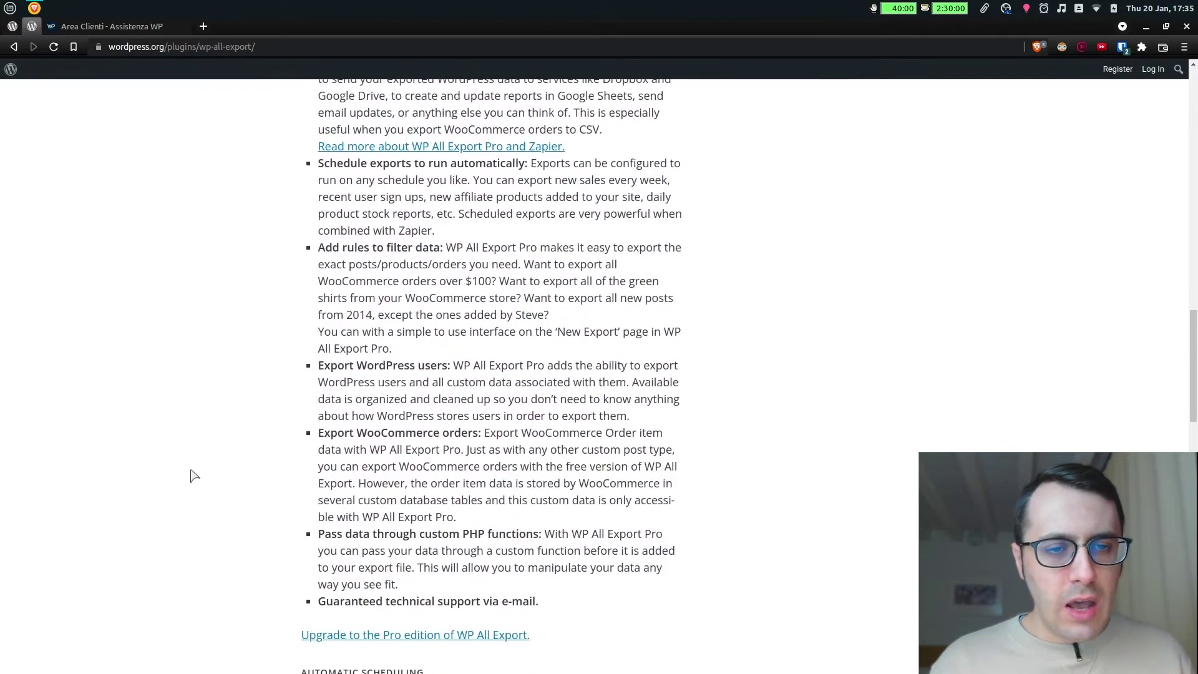
pyautogui.scroll(-3, 267, 470)
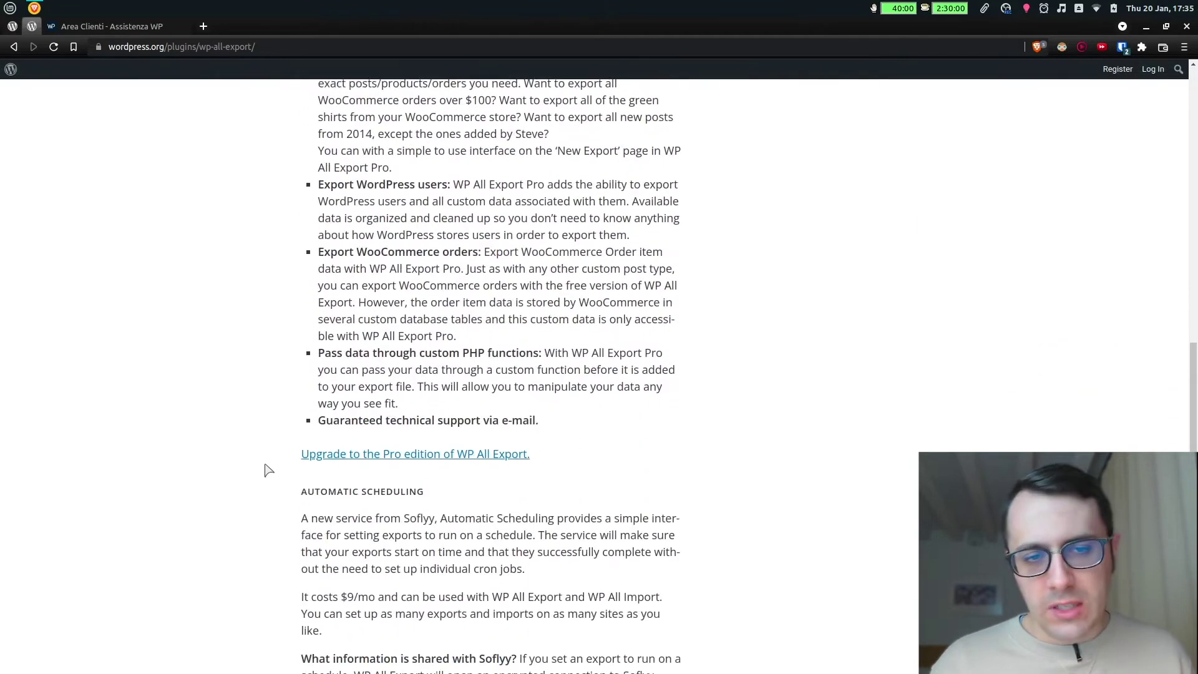
pyautogui.scroll(-3, 267, 469)
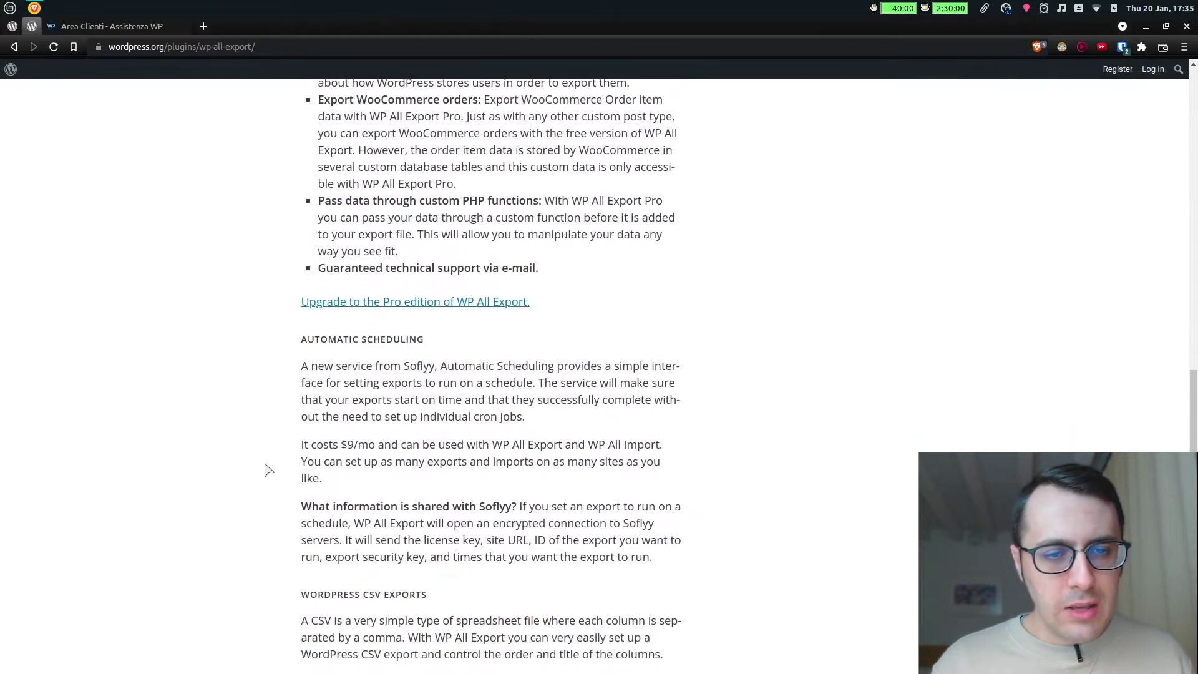
pyautogui.scroll(-4, 267, 470)
pyautogui.scroll(7, 267, 469)
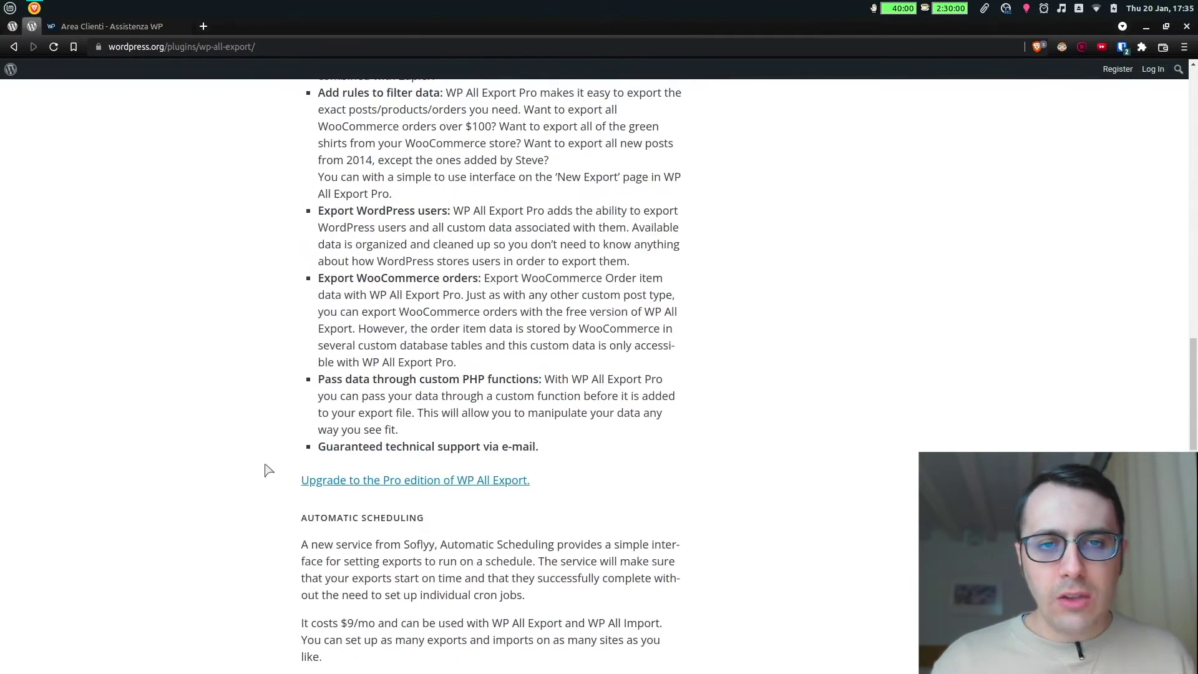
pyautogui.scroll(9, 267, 469)
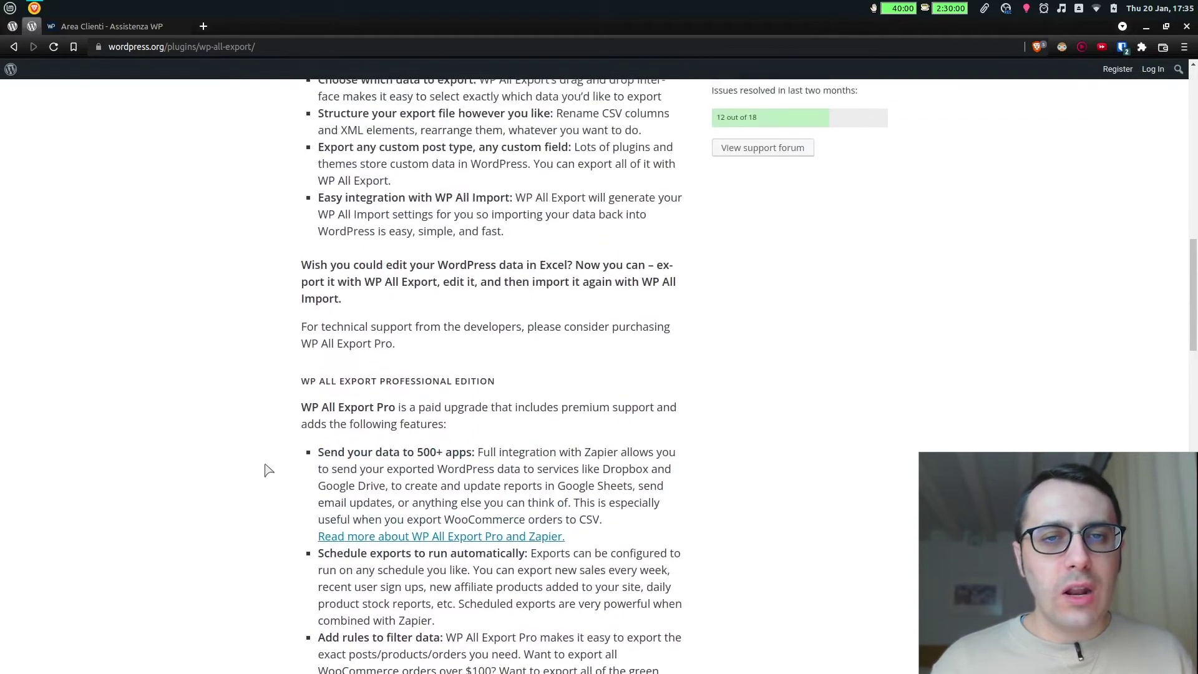
pyautogui.scroll(3, 267, 469)
pyautogui.scroll(8, 267, 469)
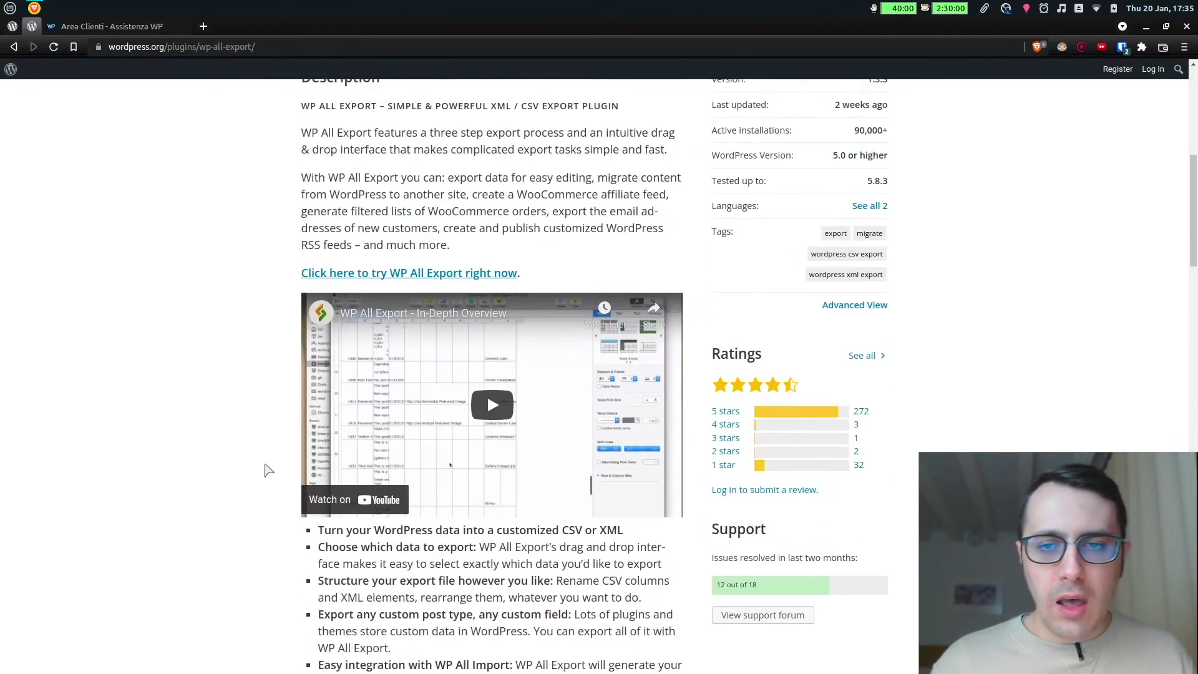
pyautogui.scroll(1, 267, 470)
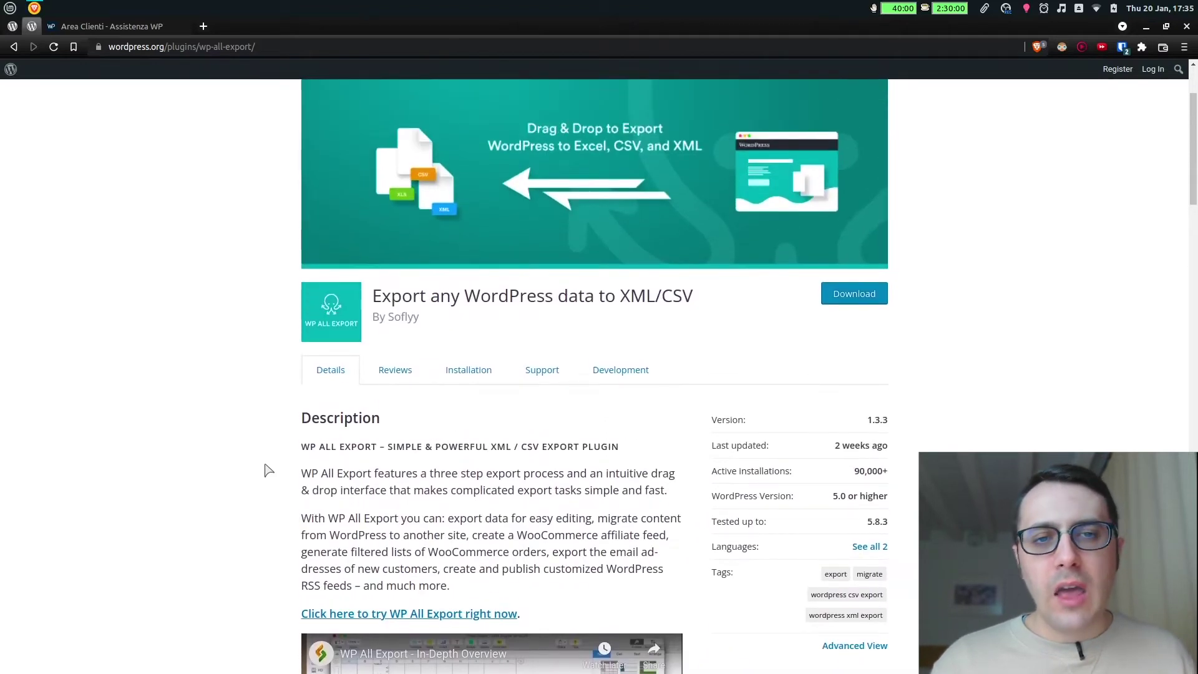
pyautogui.scroll(-1, 490, 415)
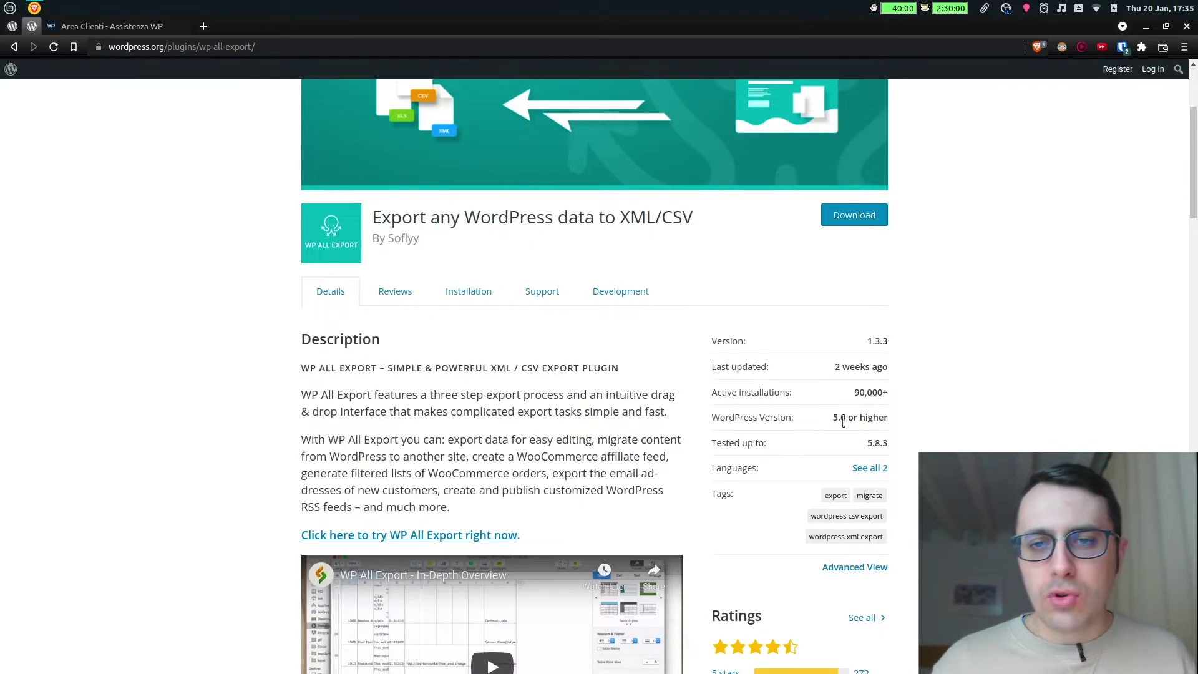
pyautogui.scroll(-5, 874, 392)
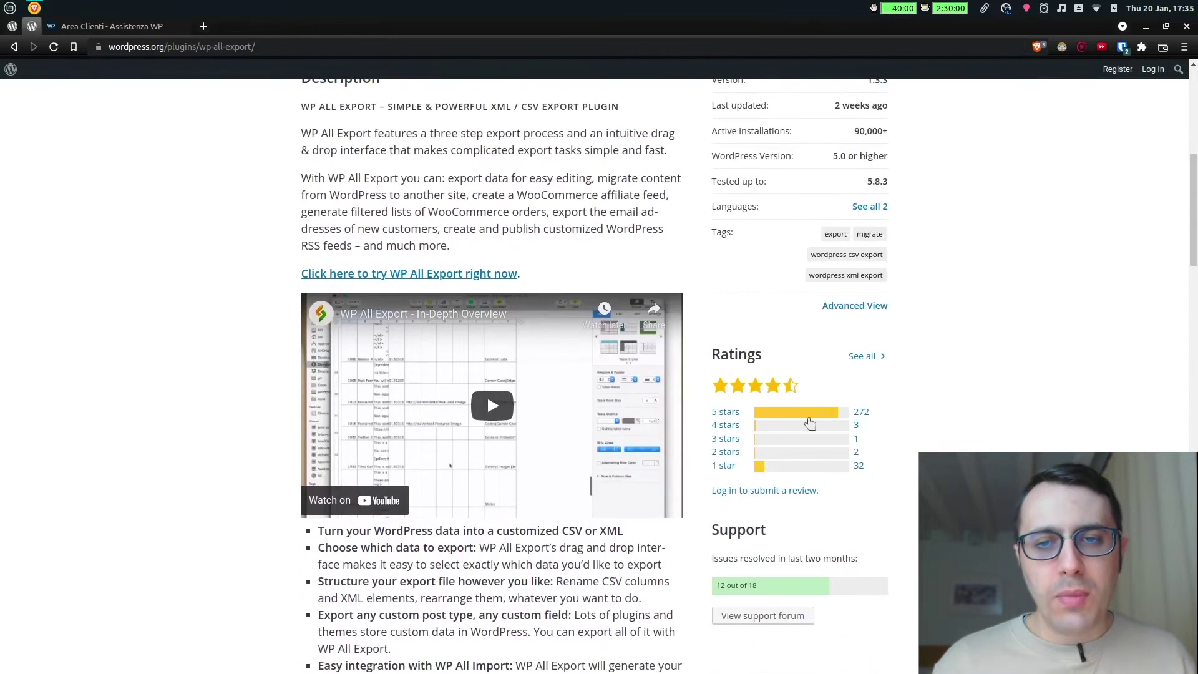
pyautogui.scroll(6, 556, 379)
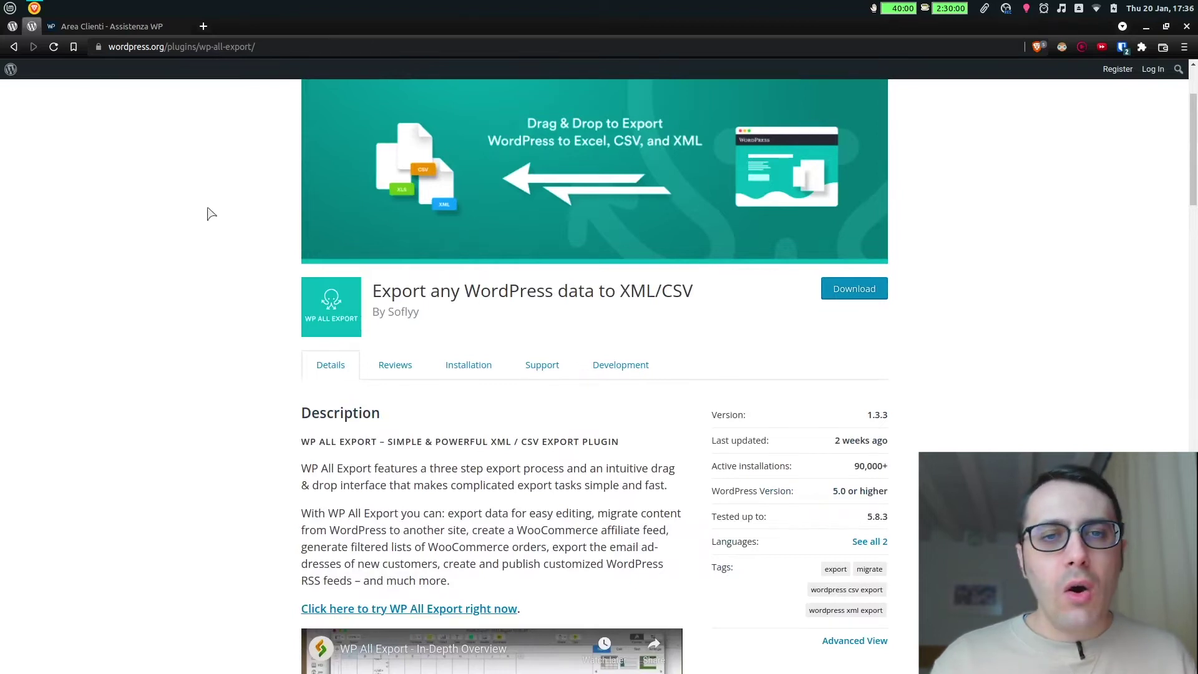
pyautogui.scroll(2, 211, 215)
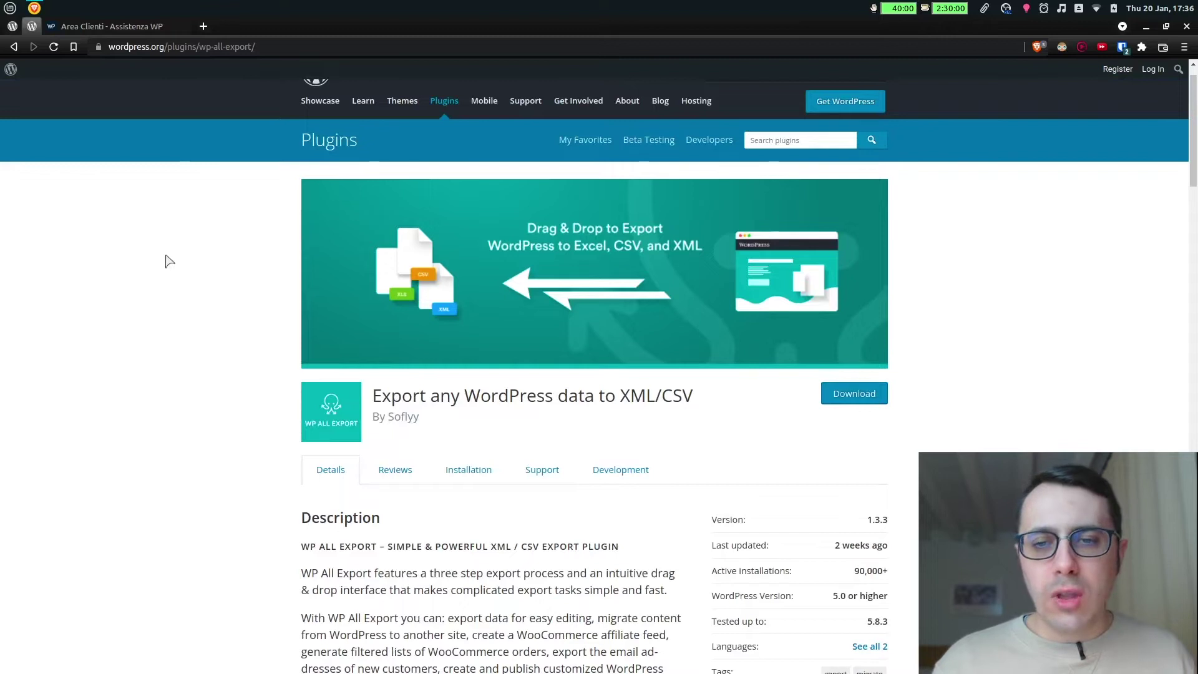
# Open the assistenzawponline.eu website from the Hosting WPBest package in the AssistenzaWP client area and look over its home page
pyautogui.click(82, 27)
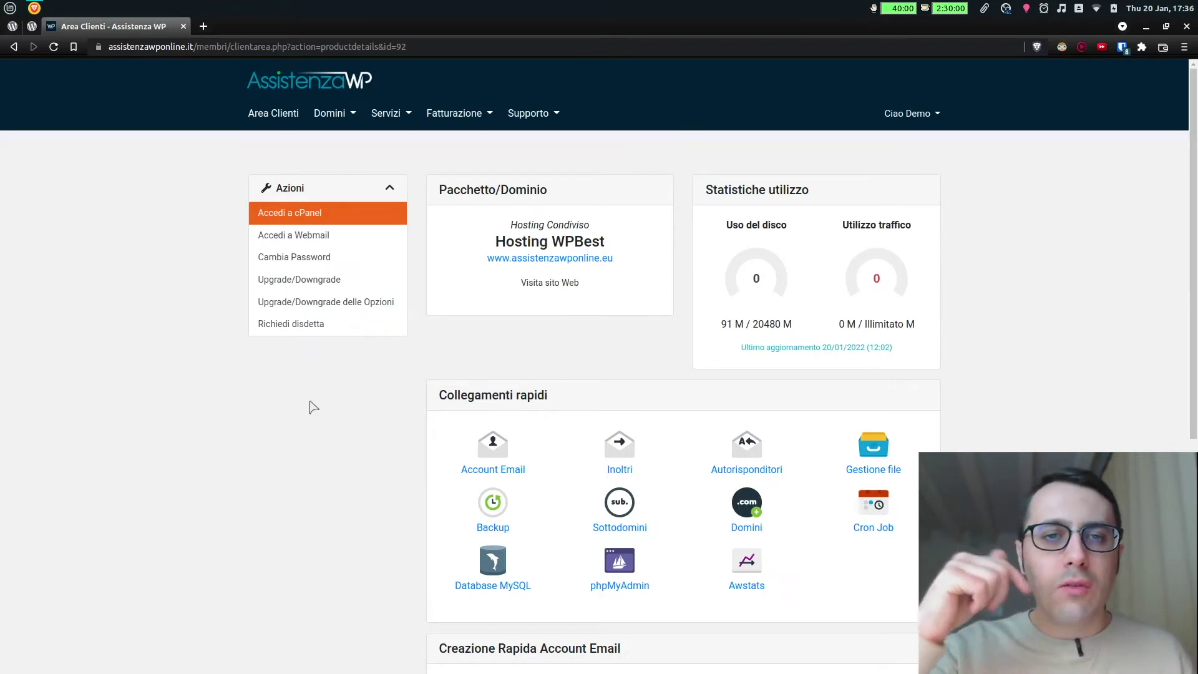
pyautogui.scroll(-3, 348, 367)
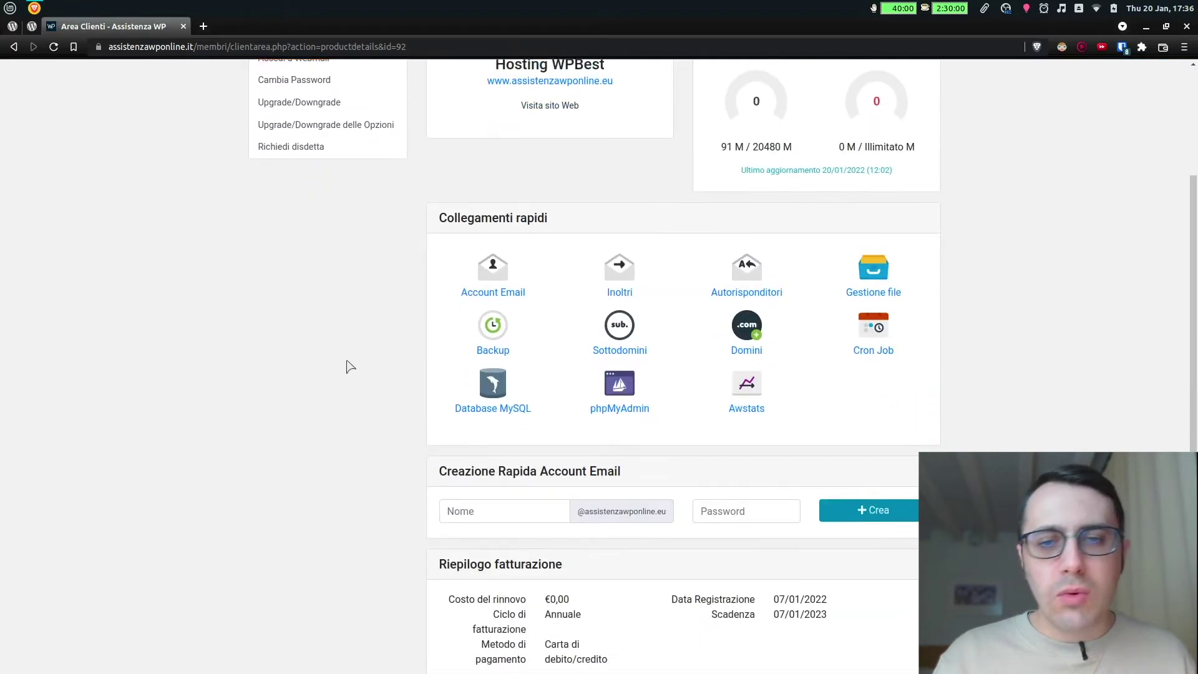
pyautogui.scroll(3, 348, 367)
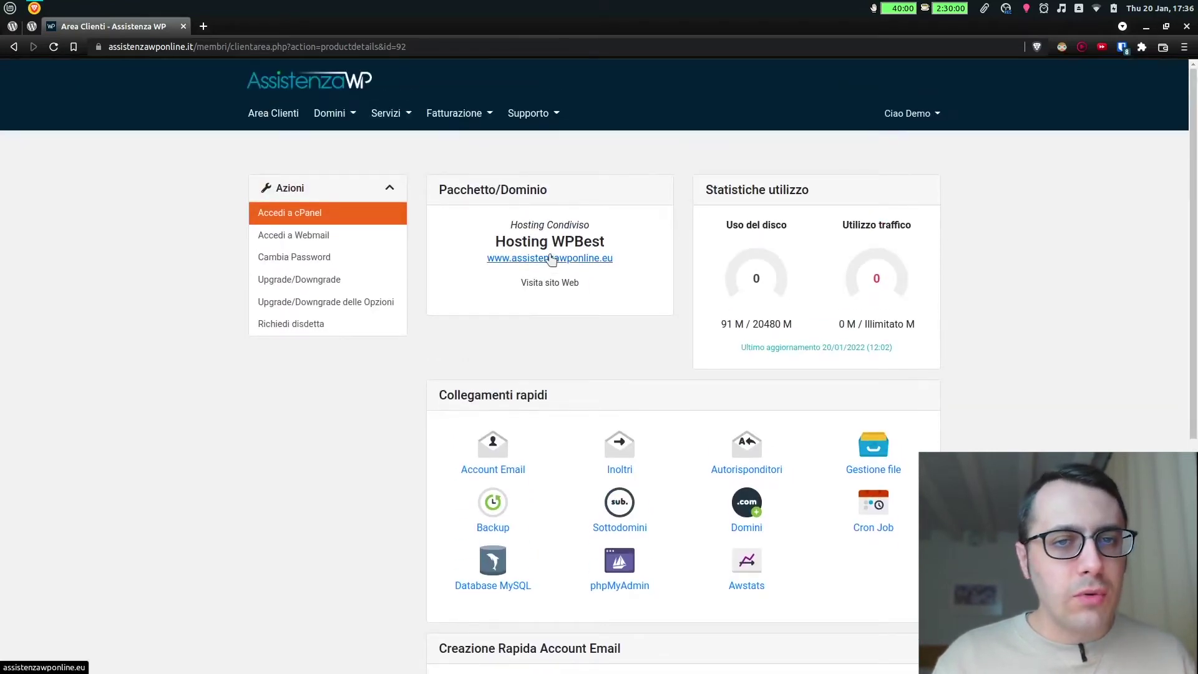
pyautogui.click(551, 259)
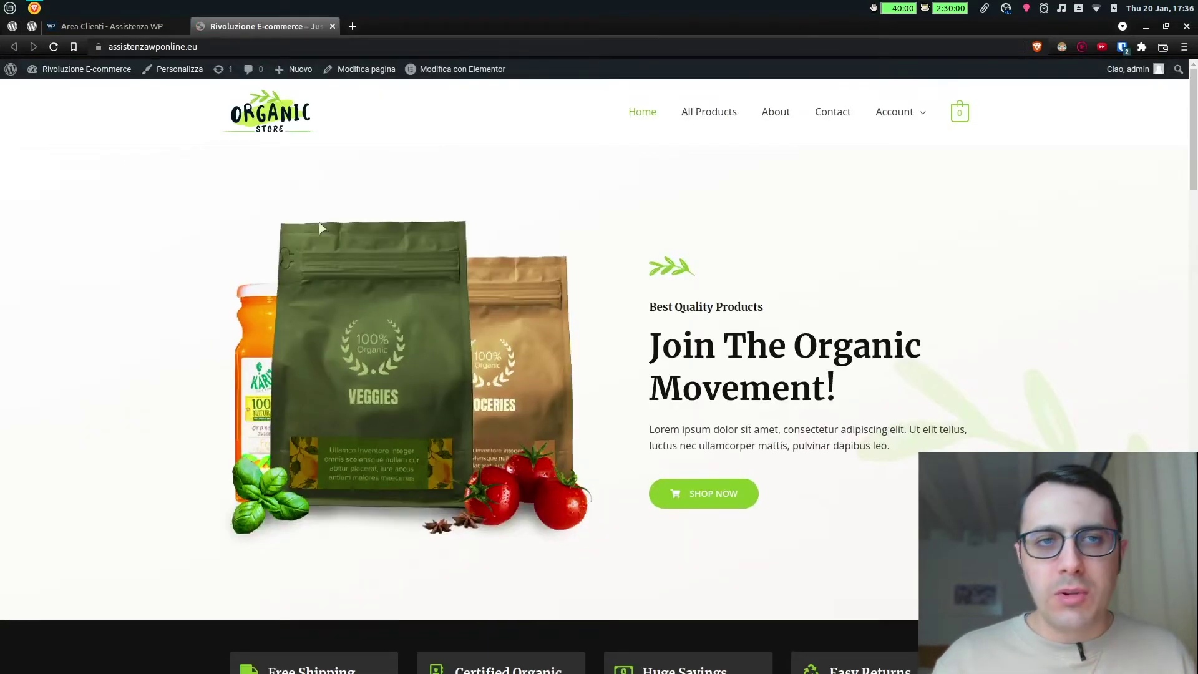
pyautogui.scroll(-4, 320, 223)
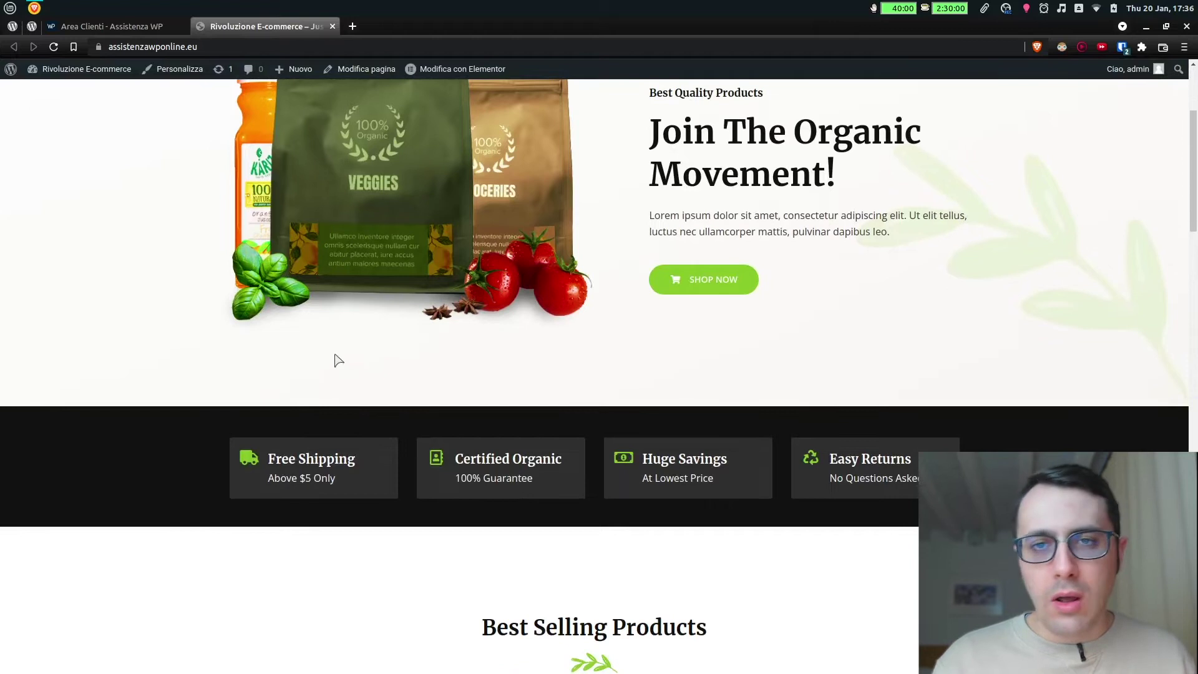
pyautogui.scroll(4, 334, 360)
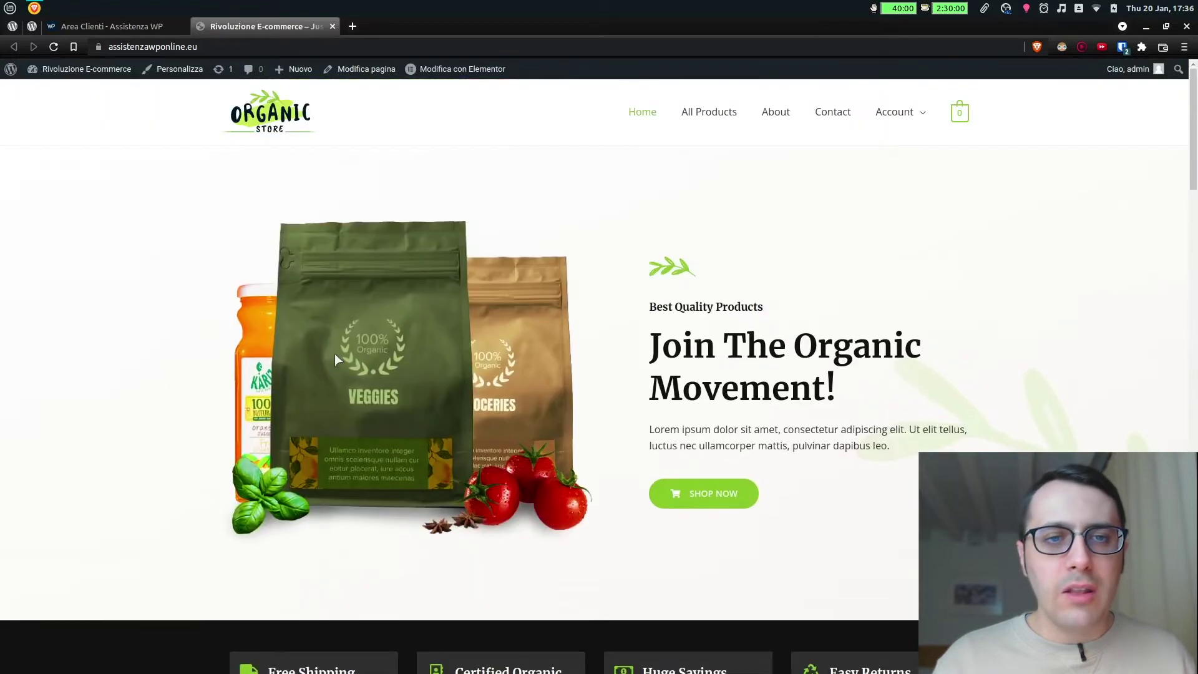
# View the store's All Products page and return to the home page
pyautogui.click(718, 118)
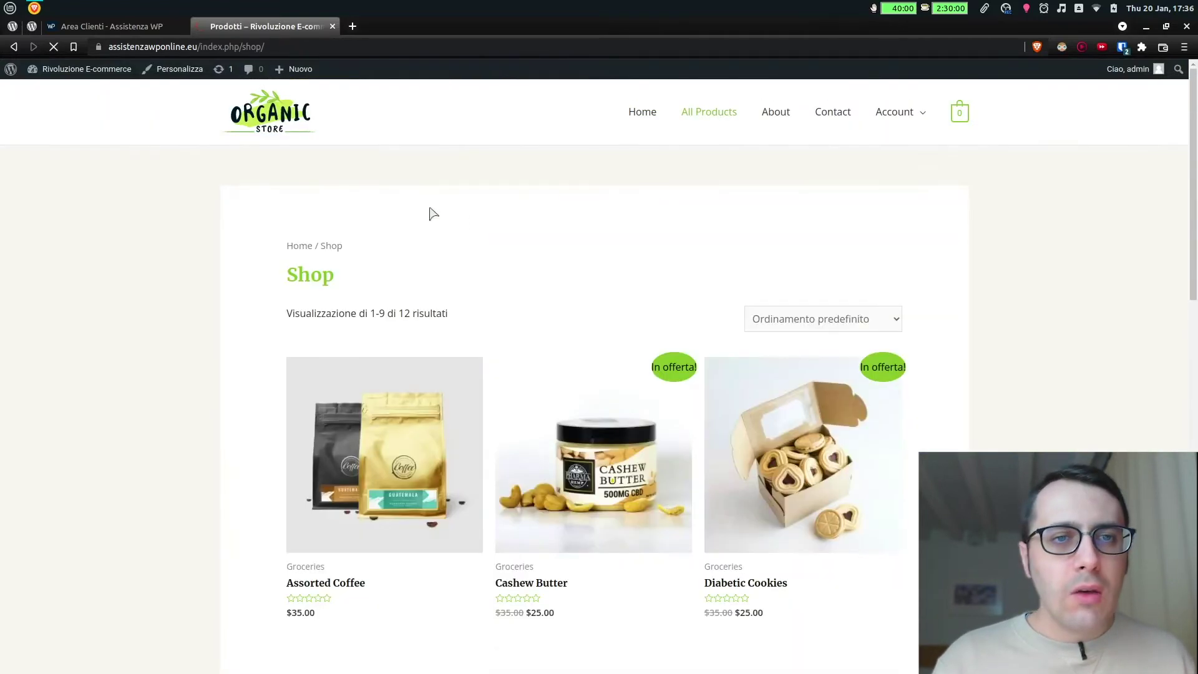
pyautogui.scroll(-3, 308, 318)
pyautogui.scroll(3, 306, 319)
pyautogui.click(269, 132)
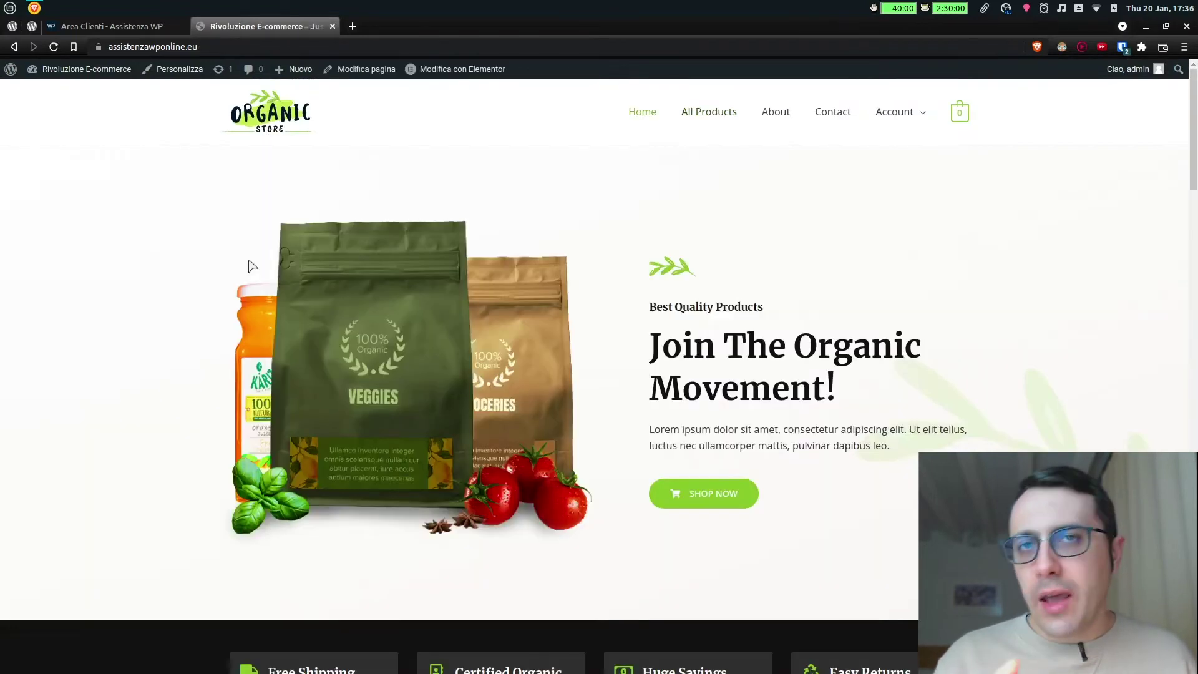
# Open the WordPress admin dashboard of the Rivoluzione E-commerce site
pyautogui.moveTo(47, 73)
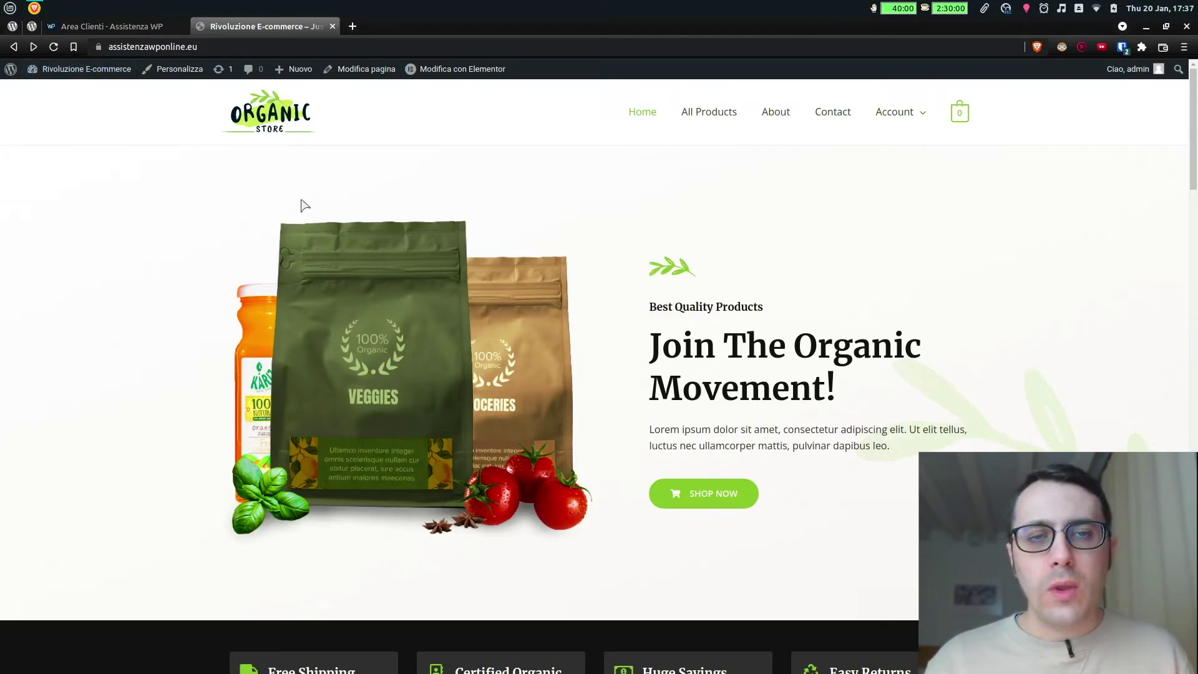
pyautogui.click(58, 91)
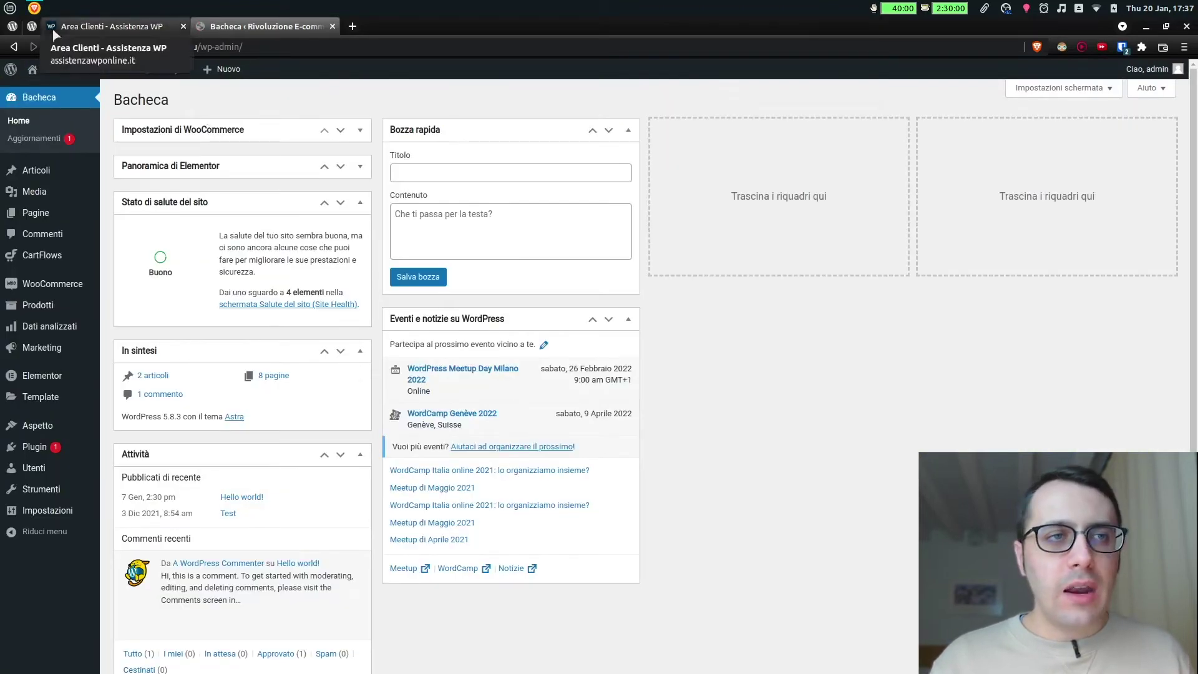
pyautogui.click(32, 26)
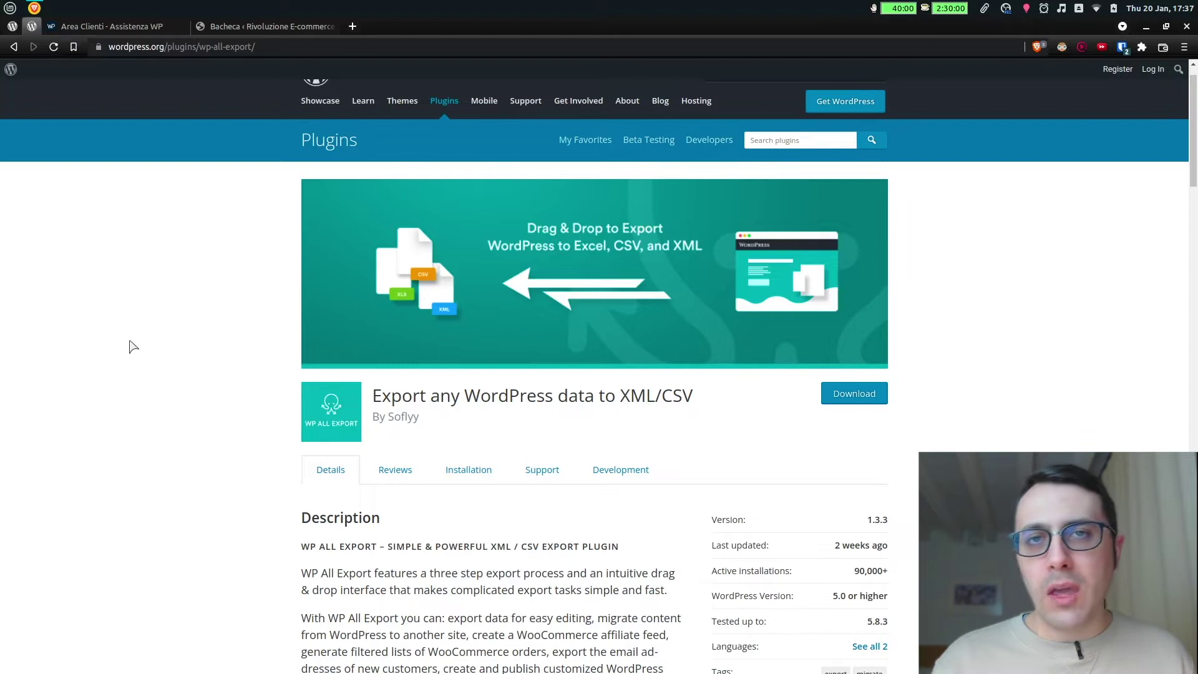
pyautogui.click(239, 30)
# Search the new plugins for "wp all export", then install and activate Export any WordPress data to XML/CSV
pyautogui.moveTo(62, 447)
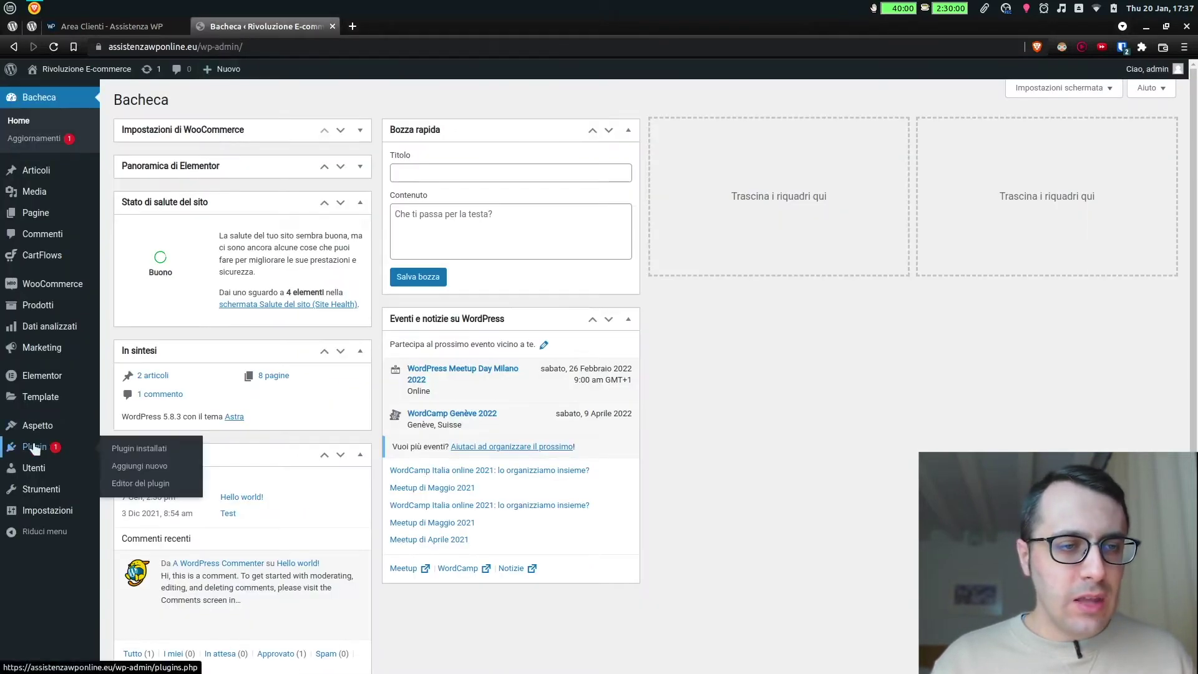
pyautogui.click(150, 467)
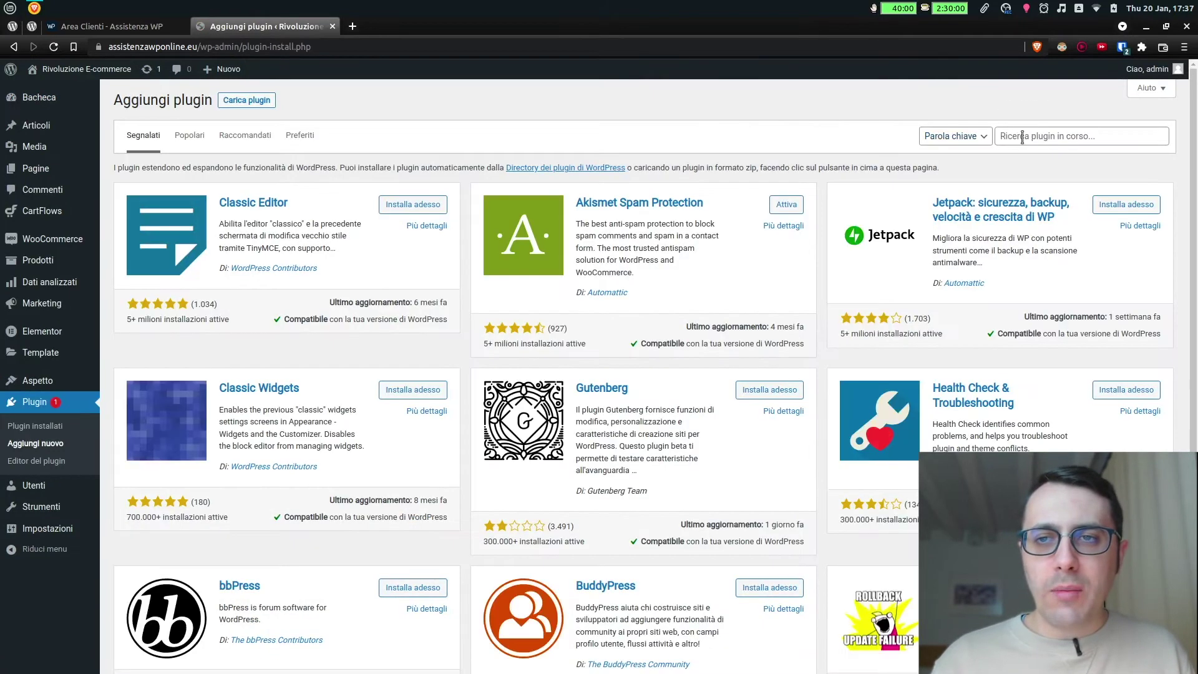
pyautogui.click(1023, 136)
pyautogui.write('wp all export')
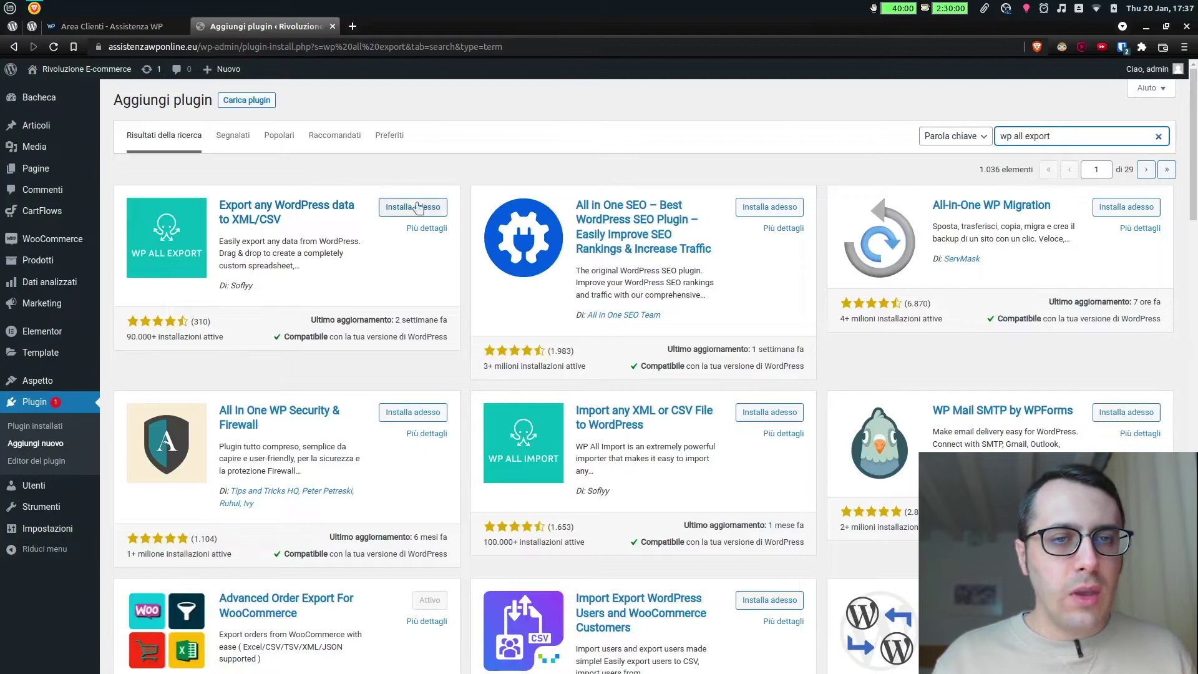
pyautogui.click(417, 207)
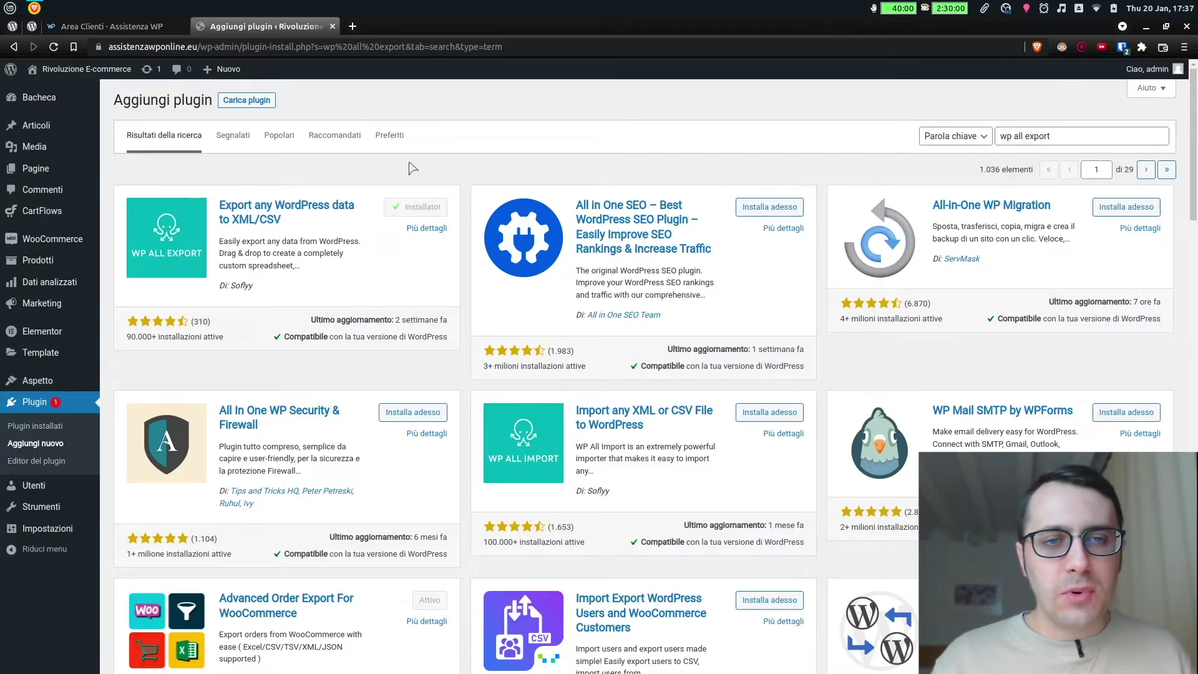
pyautogui.click(419, 206)
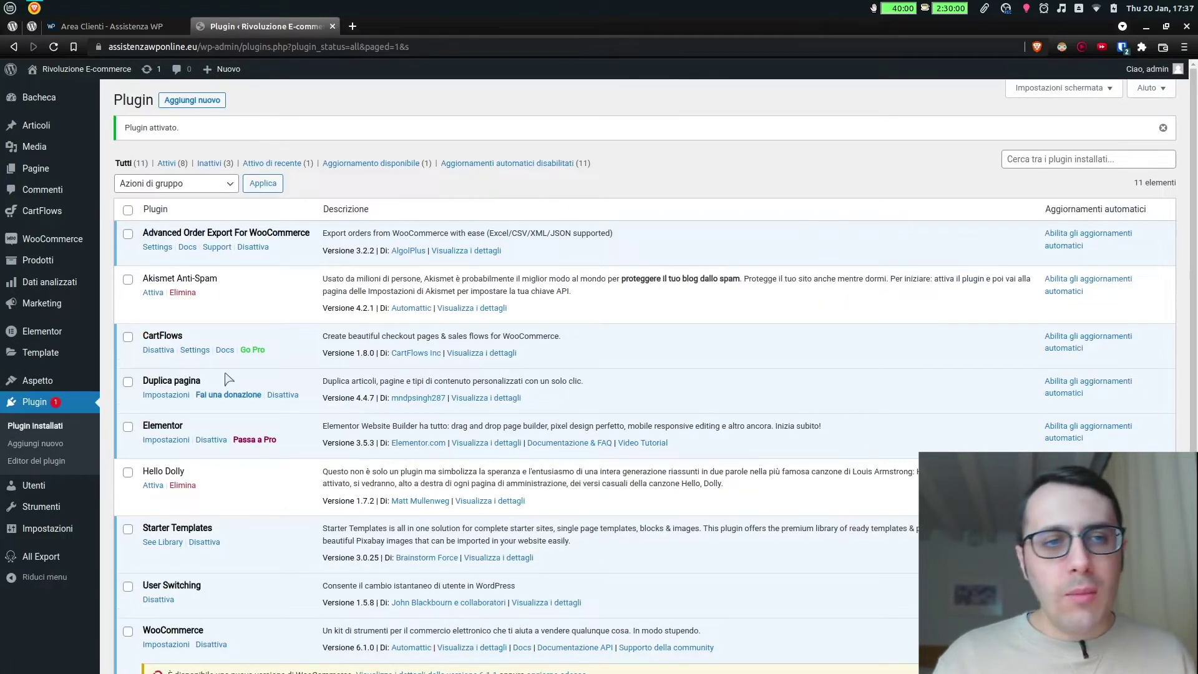
# Start a new export of the Pagine post type and customize its export file to include all available data fields
pyautogui.click(39, 555)
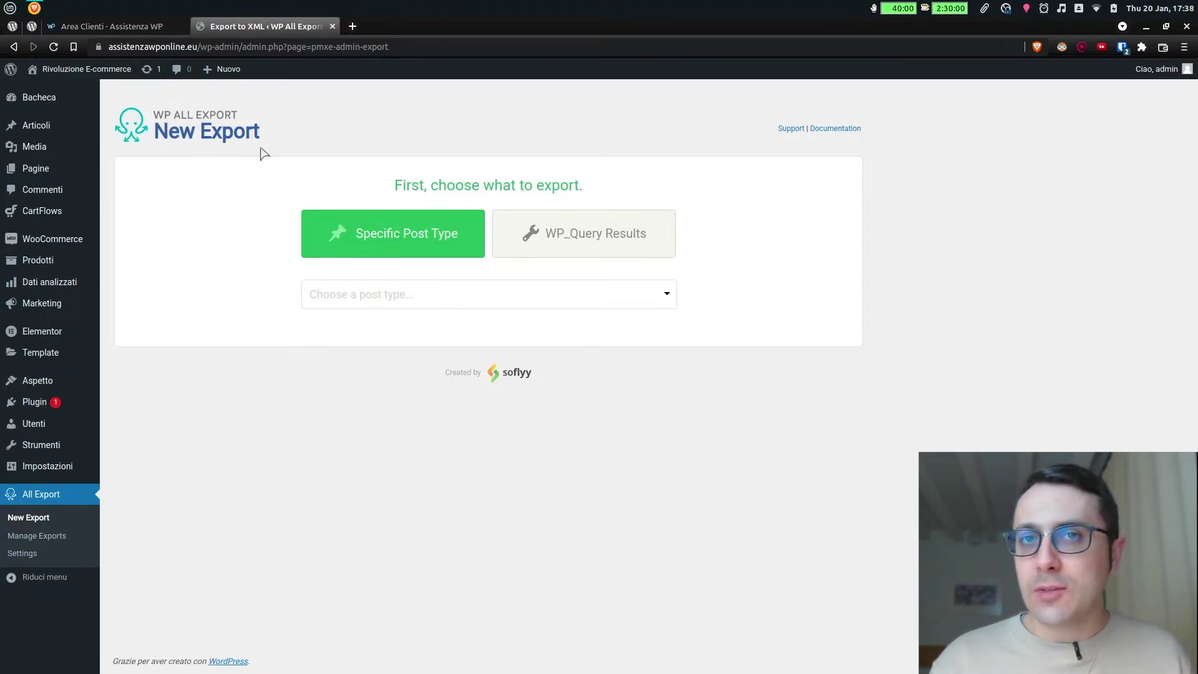
pyautogui.click(368, 303)
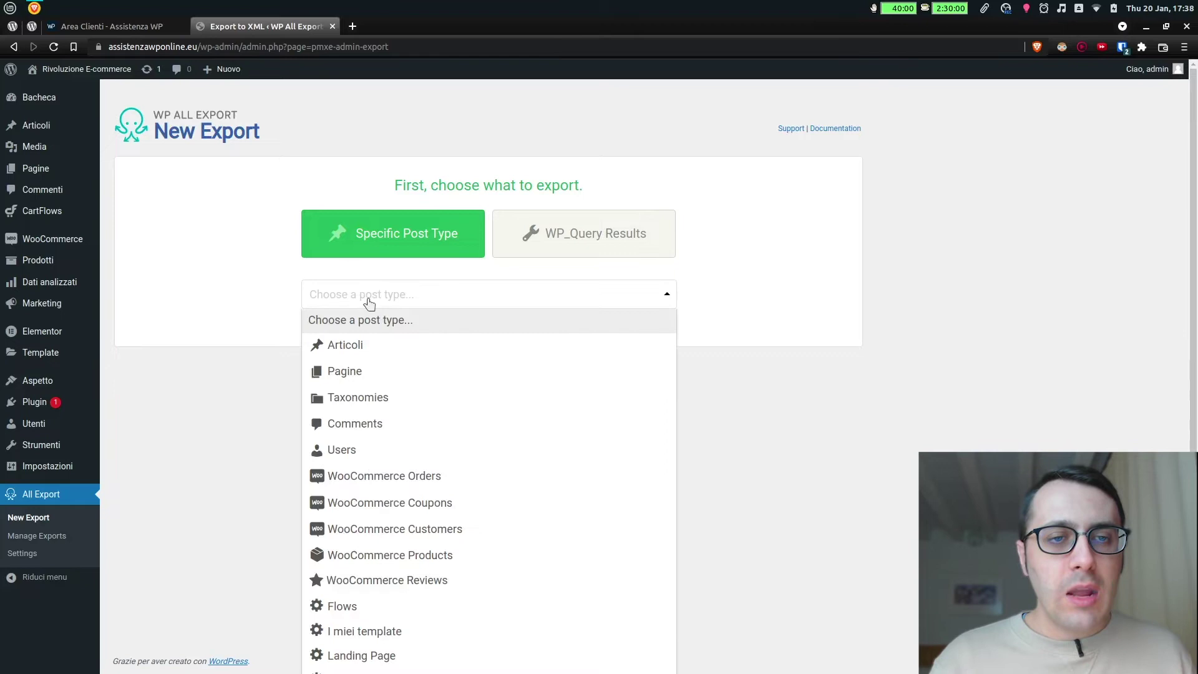
pyautogui.click(344, 374)
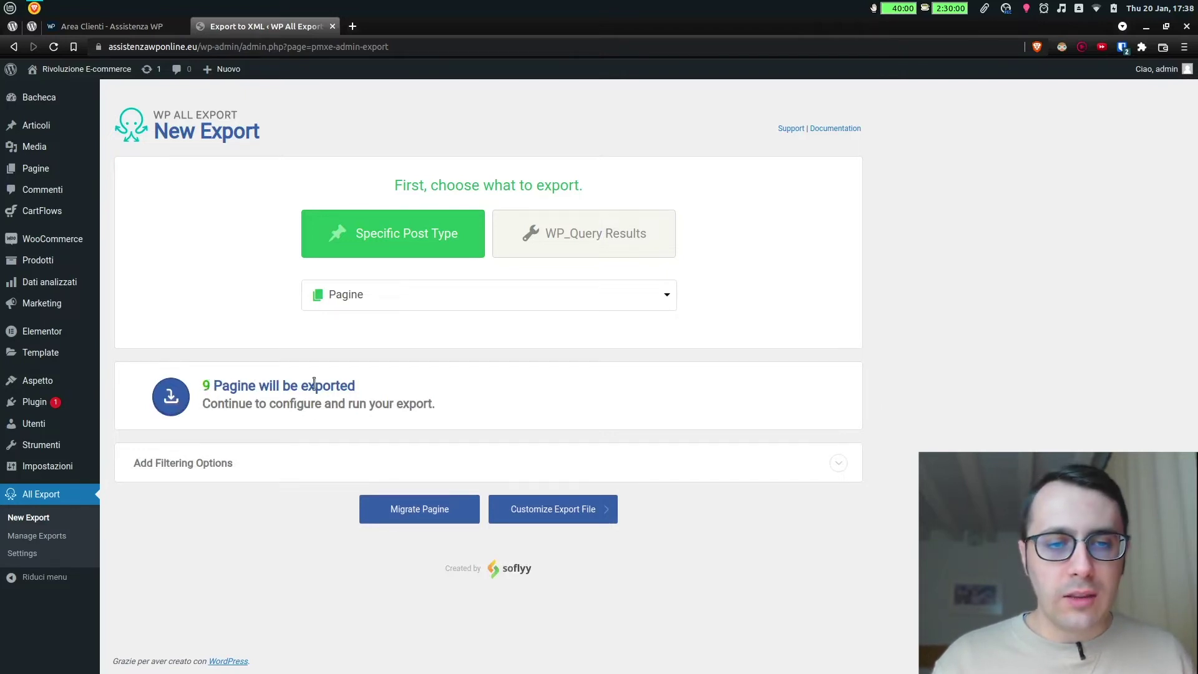
pyautogui.click(554, 510)
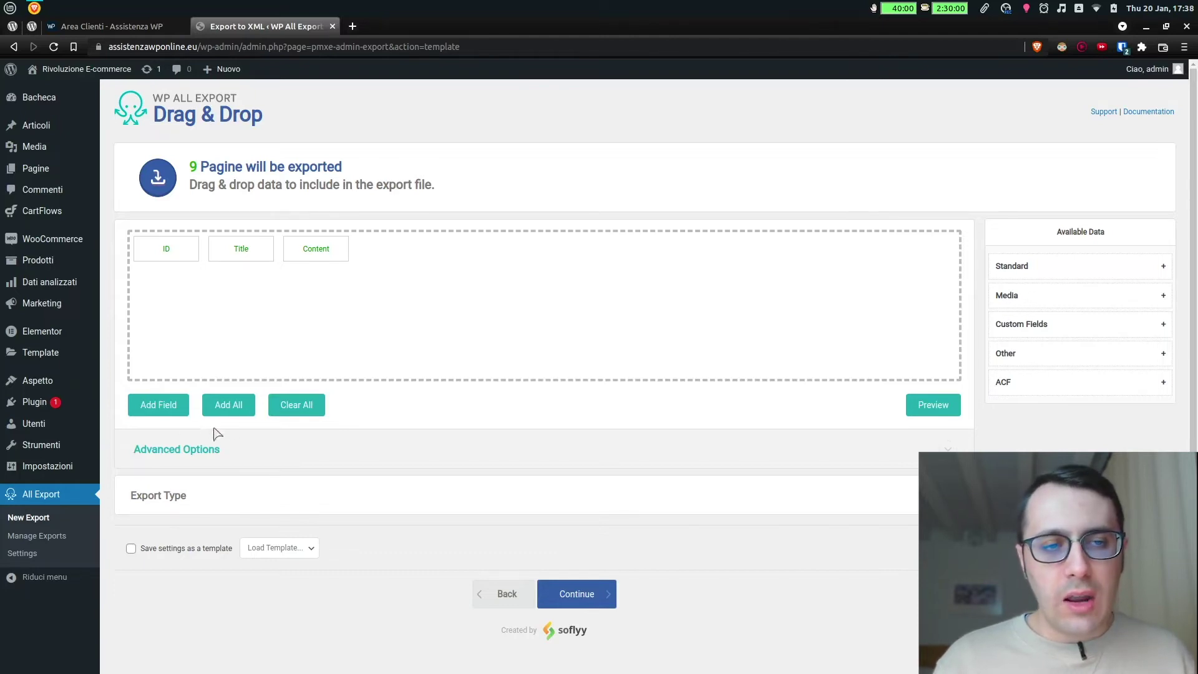
pyautogui.click(228, 406)
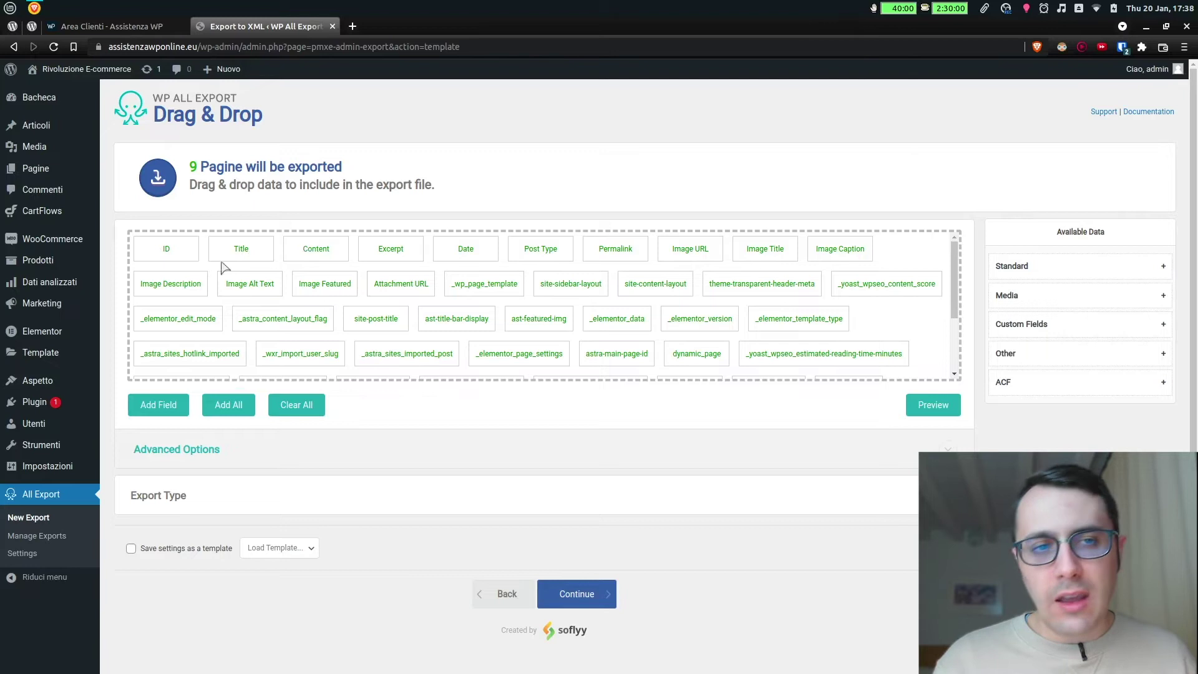
# Preview the Pagine export, look through its data columns from ID to the Elementor fields, and close the preview
pyautogui.scroll(-3, 253, 287)
pyautogui.scroll(3, 255, 290)
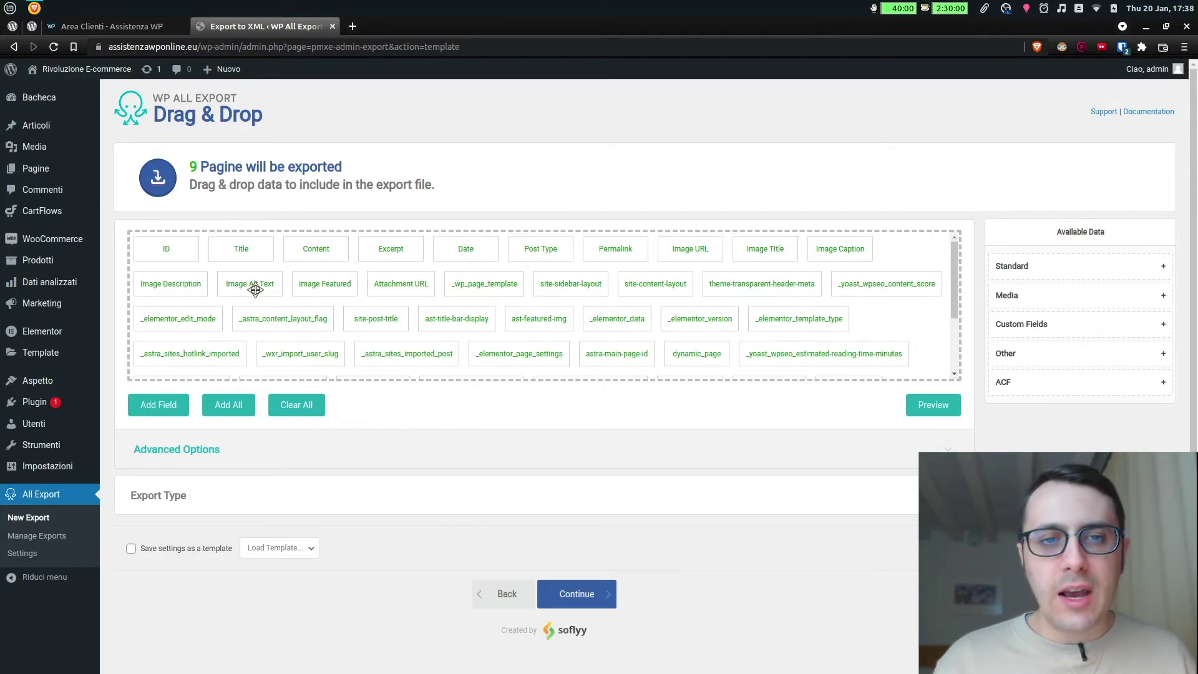
pyautogui.click(940, 410)
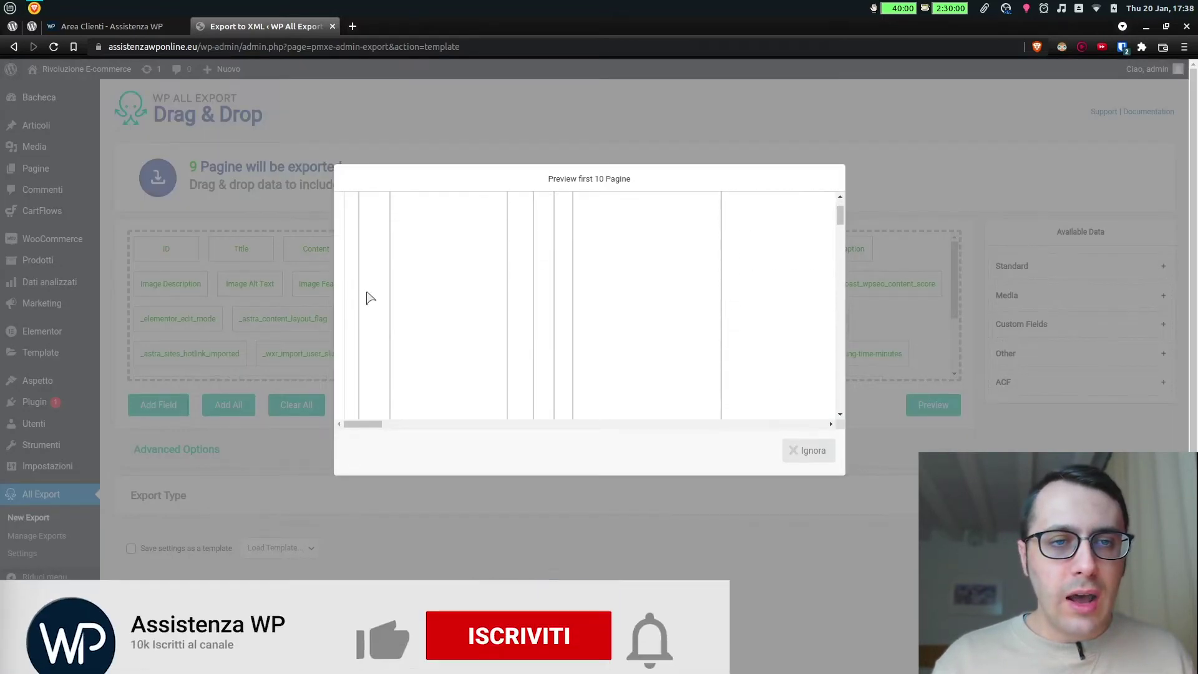
pyautogui.moveTo(365, 423)
pyautogui.mouseDown()
pyautogui.moveTo(377, 423)
pyautogui.moveTo(363, 423)
pyautogui.mouseUp()
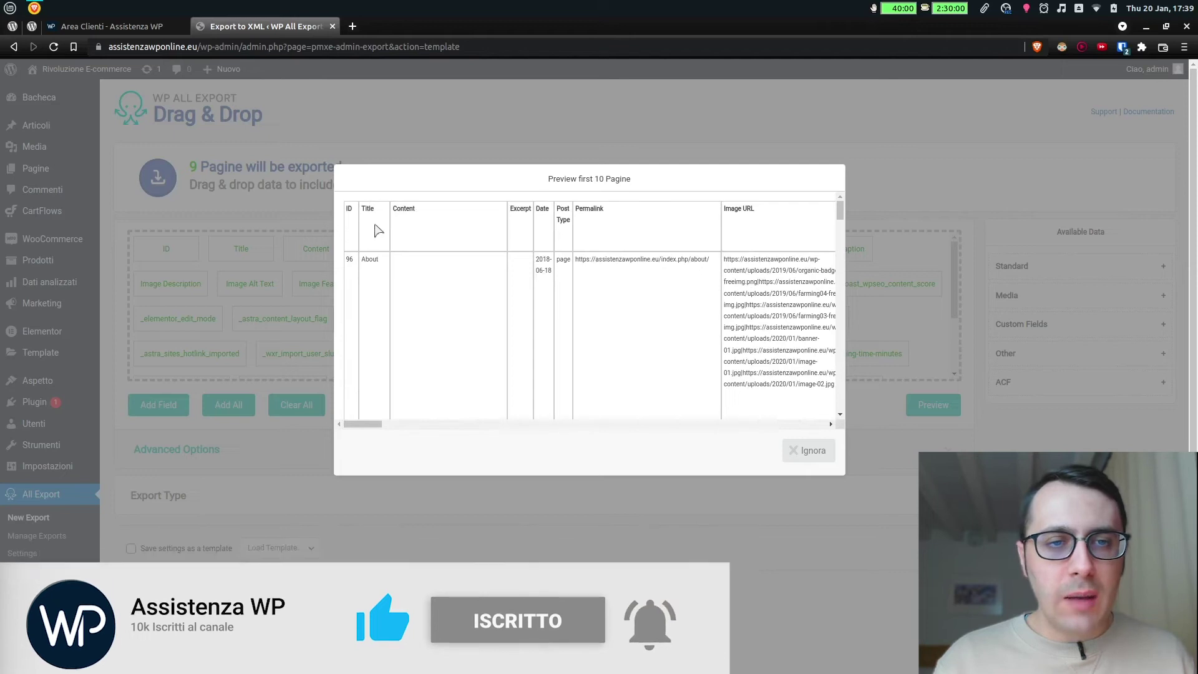
pyautogui.moveTo(366, 429); pyautogui.dragTo(377, 432)
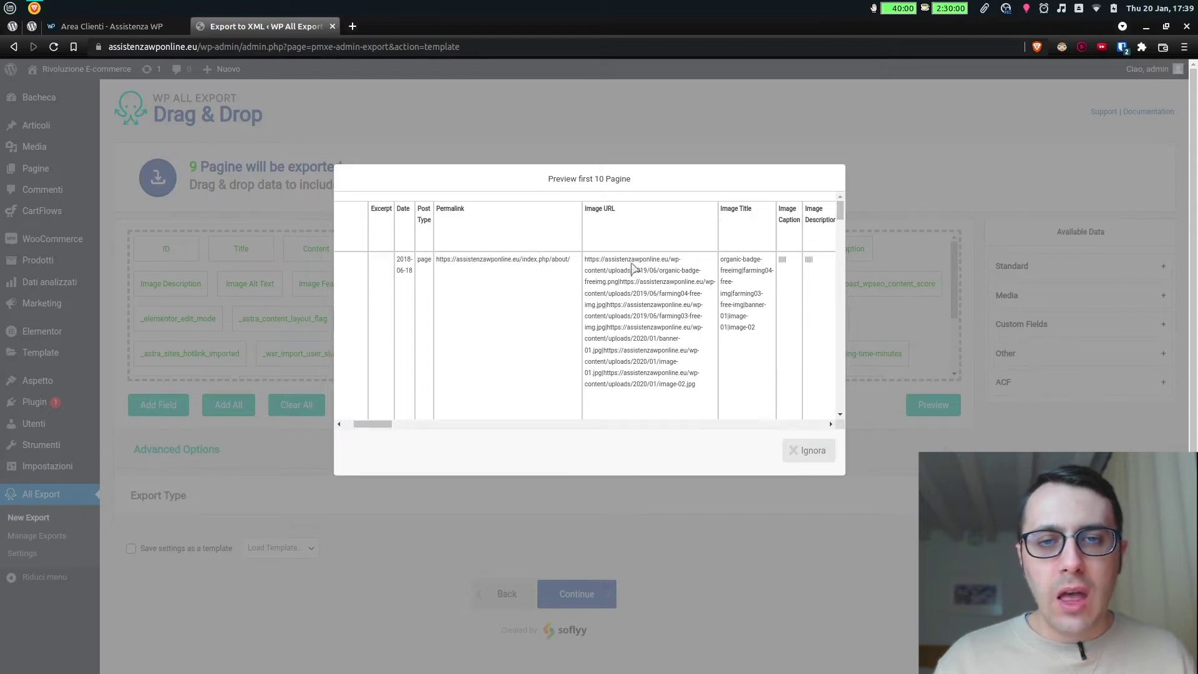
pyautogui.moveTo(372, 428); pyautogui.dragTo(600, 425)
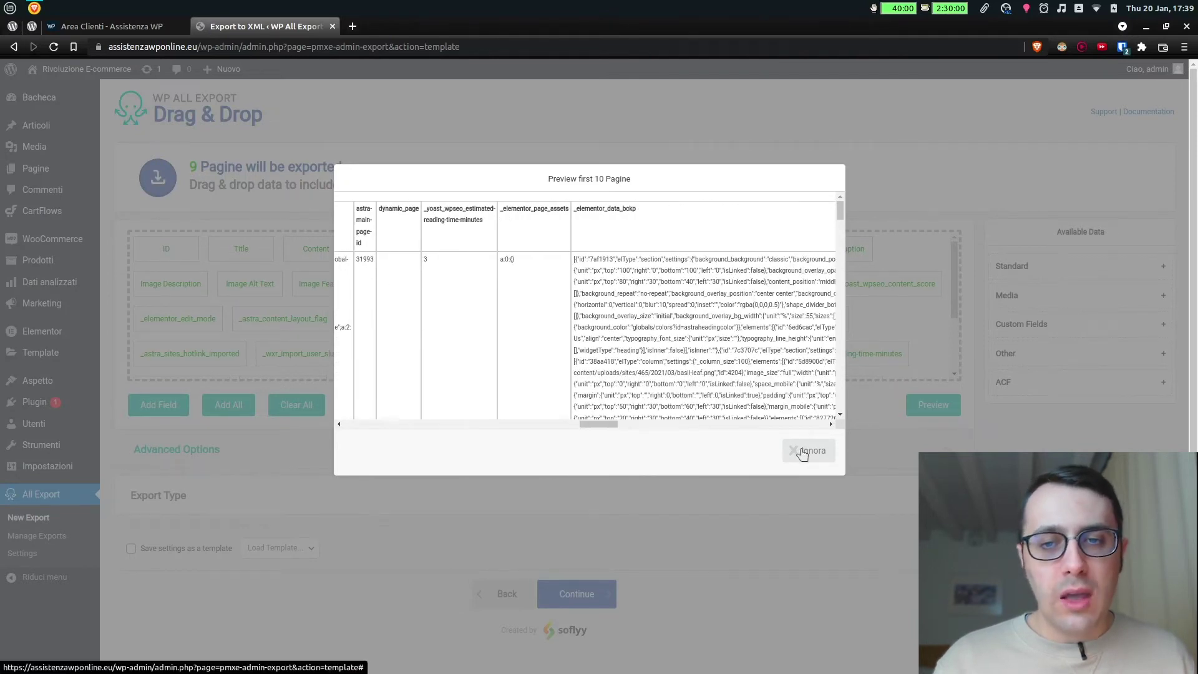
pyautogui.click(807, 451)
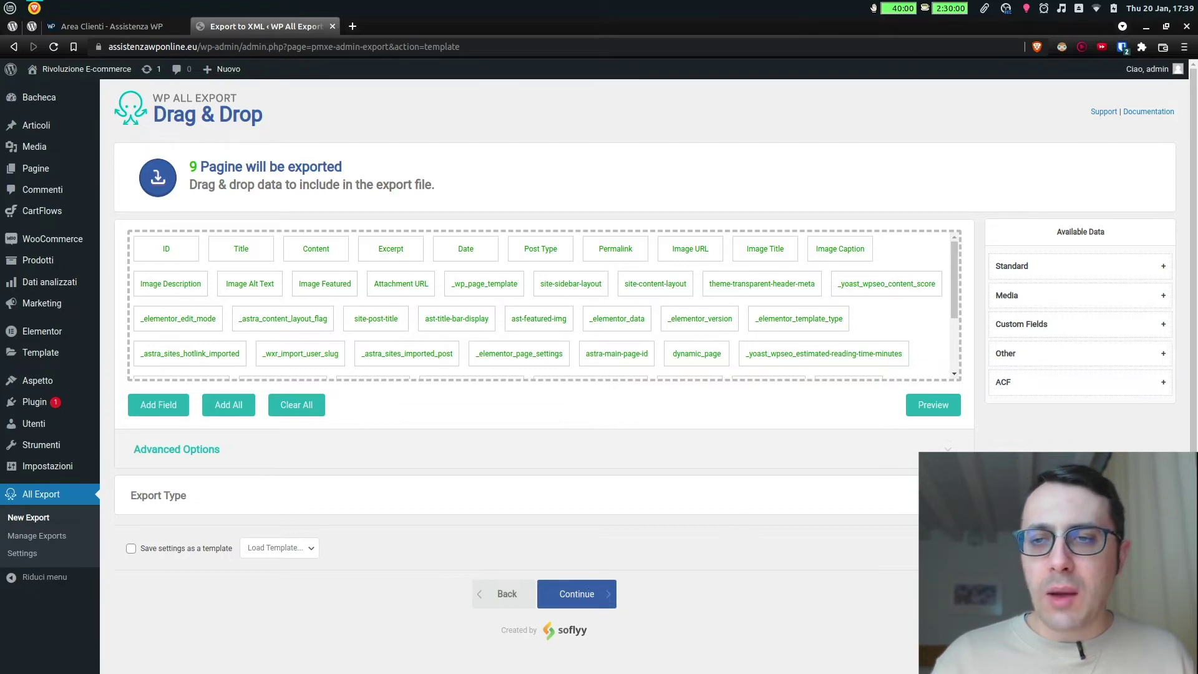
# Examine the image fields available under the Media data group, then collapse the group again
pyautogui.click(1089, 295)
pyautogui.click(1076, 329)
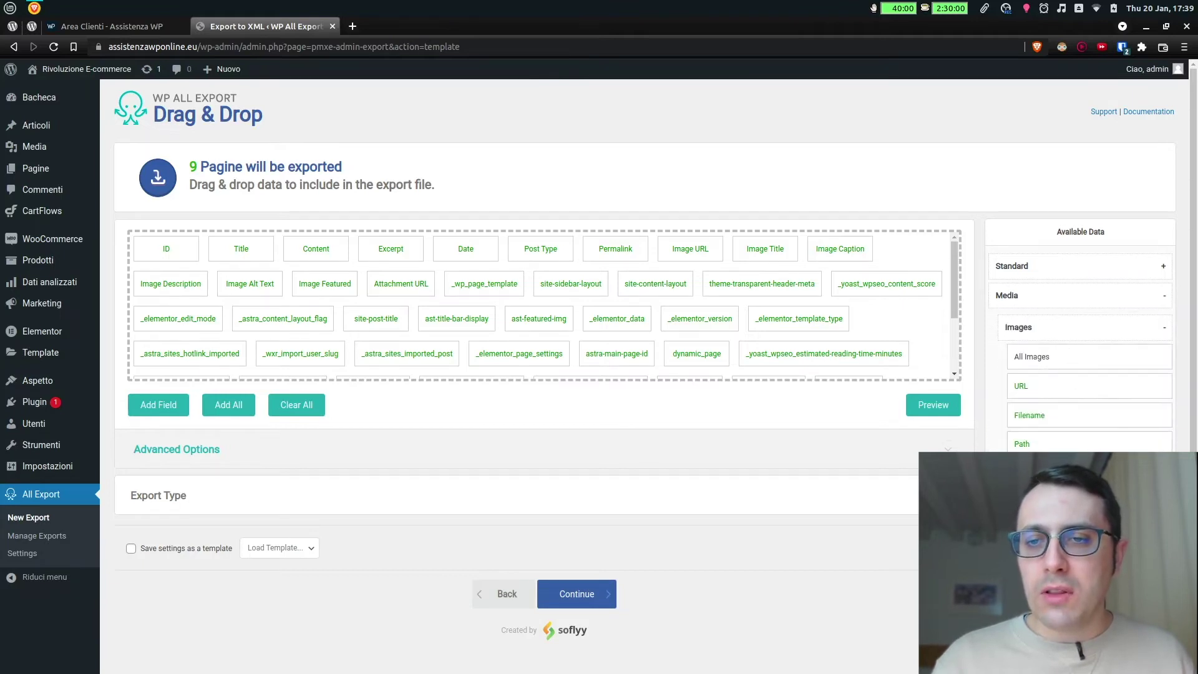
pyautogui.click(1036, 330)
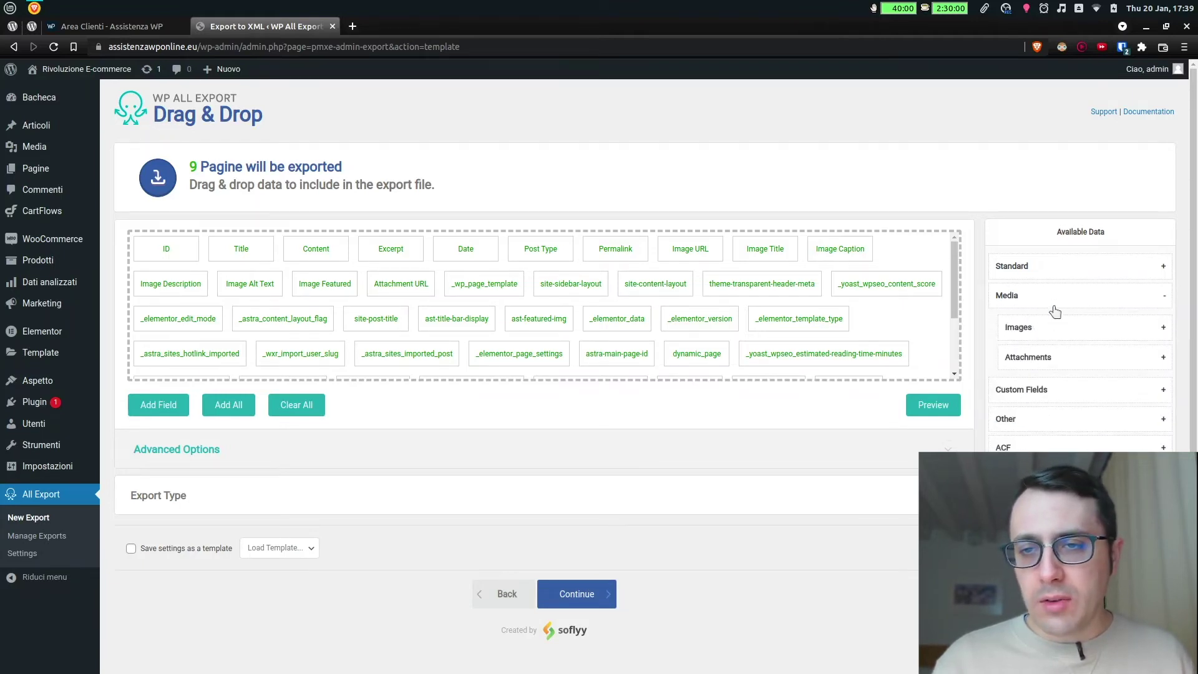
pyautogui.click(1051, 300)
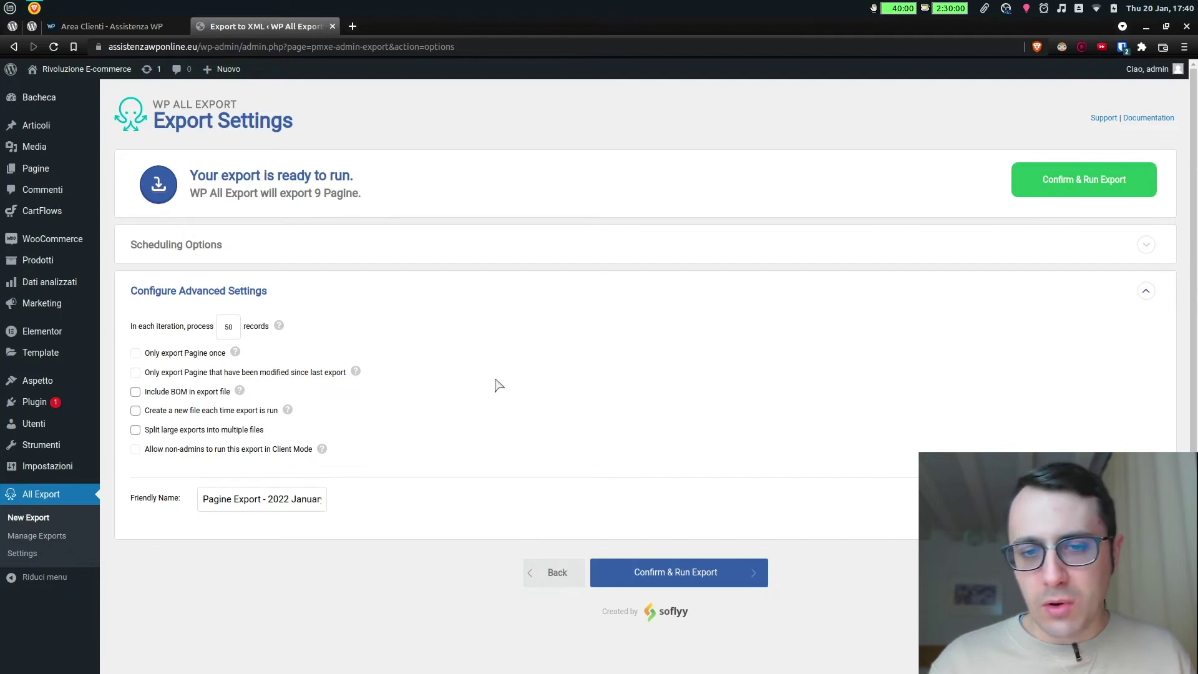
# Run the Pagine export with the default settings, download the CSV file and open it with comma-separated Unicode (UTF-8) import options
pyautogui.click(680, 571)
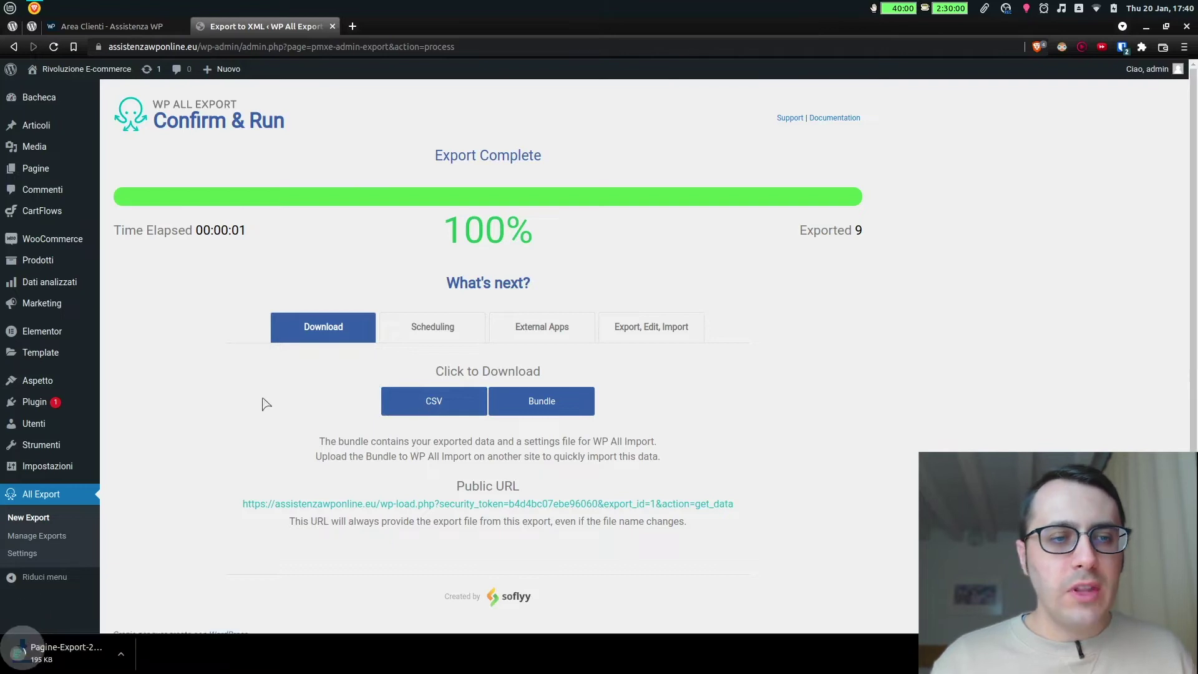
pyautogui.click(78, 663)
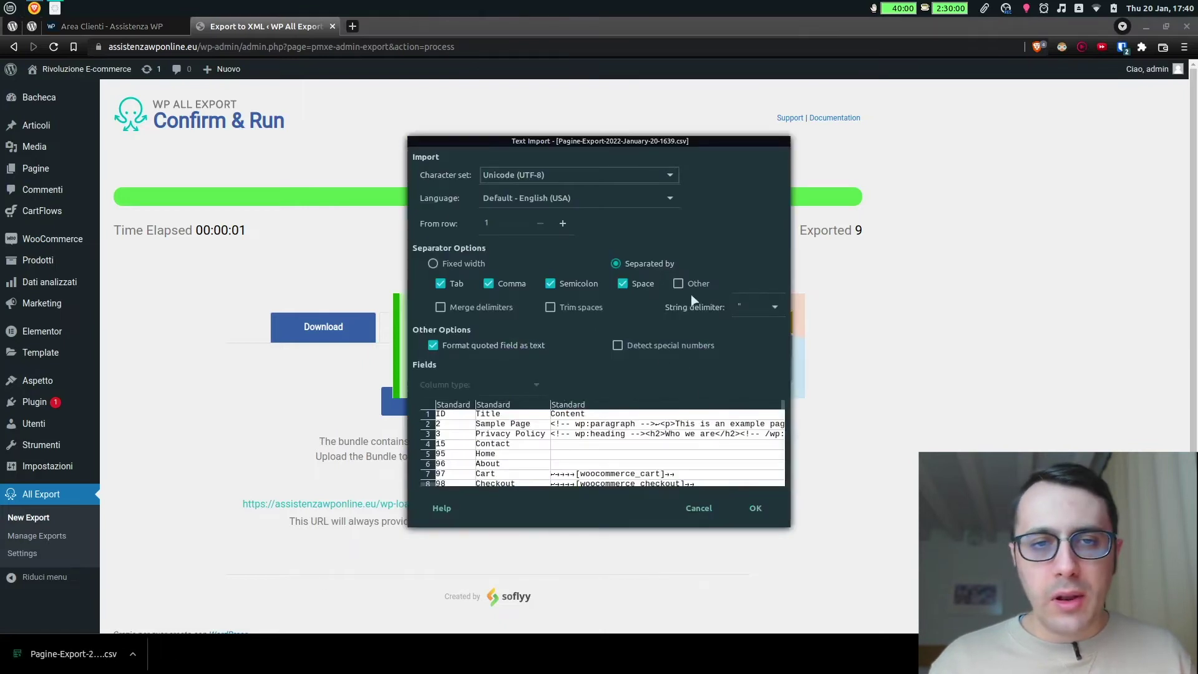
pyautogui.click(758, 507)
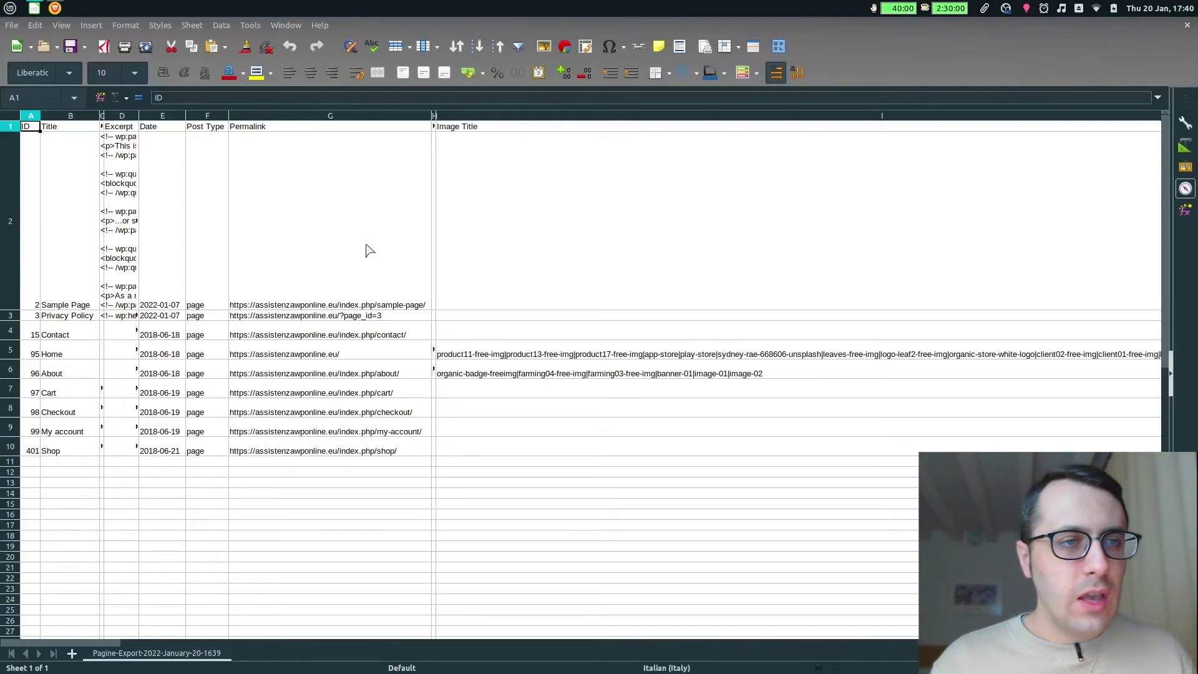
# Examine the exported page rows and columns in the spreadsheet, then close it and return to the browser
pyautogui.scroll(-2, 250, 384)
pyautogui.scroll(2, 250, 384)
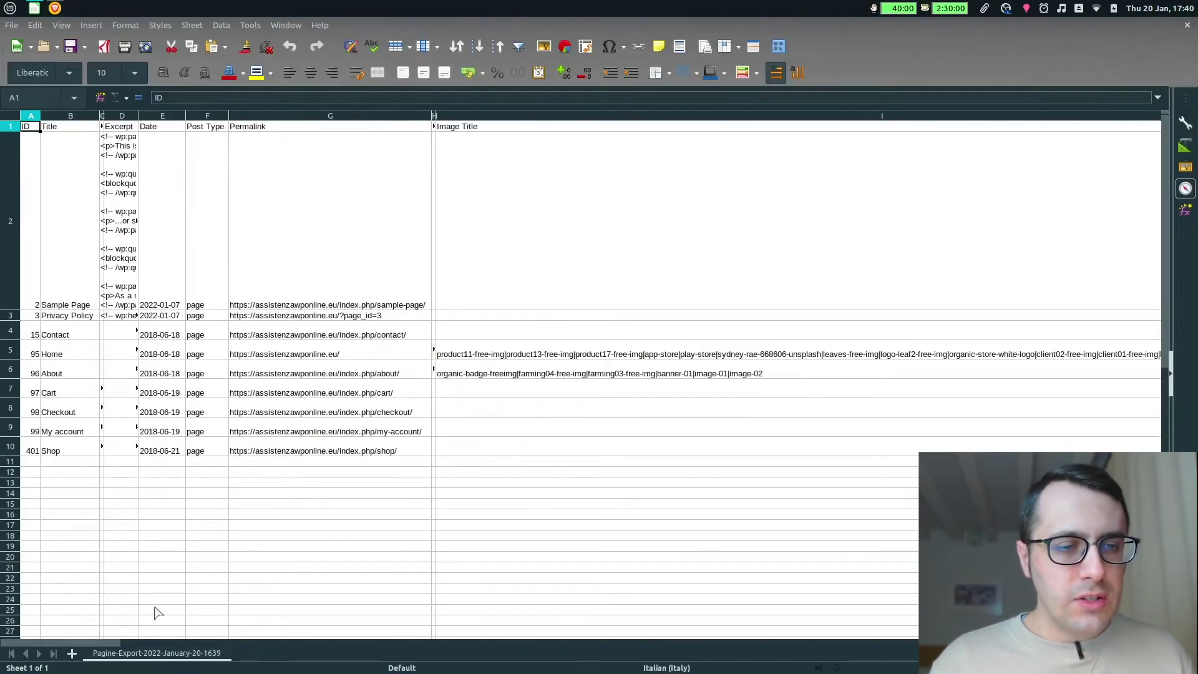
pyautogui.moveTo(88, 643); pyautogui.dragTo(24, 642)
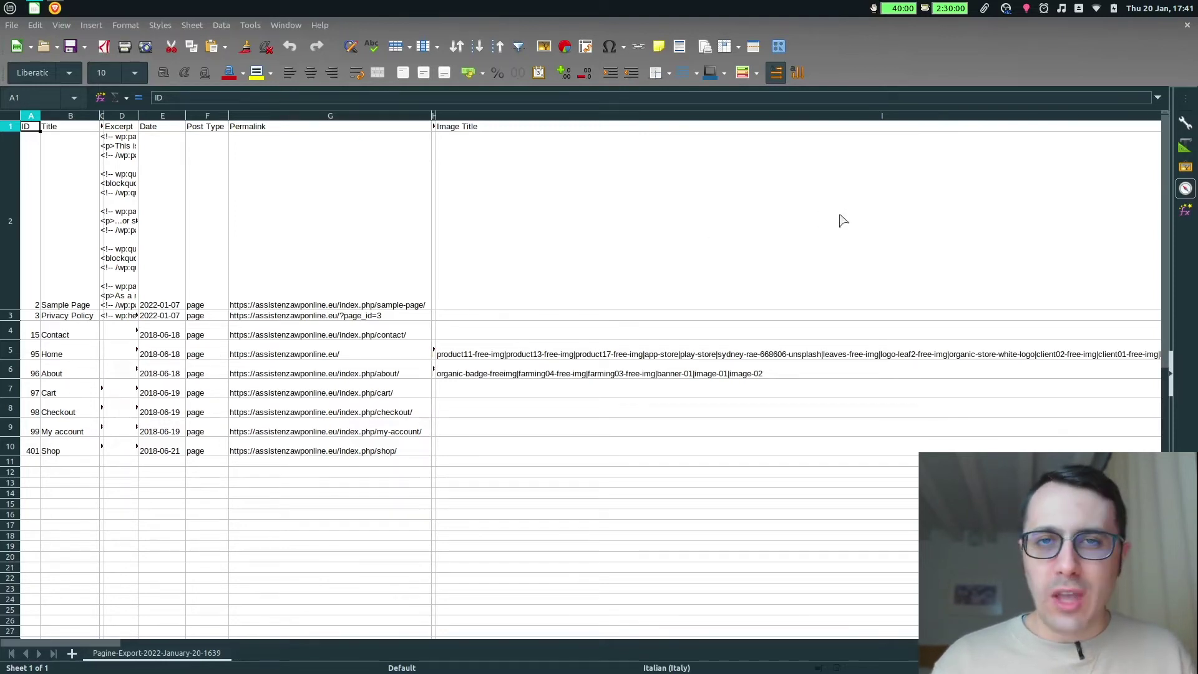
pyautogui.hotkey('ctrl', 'q')
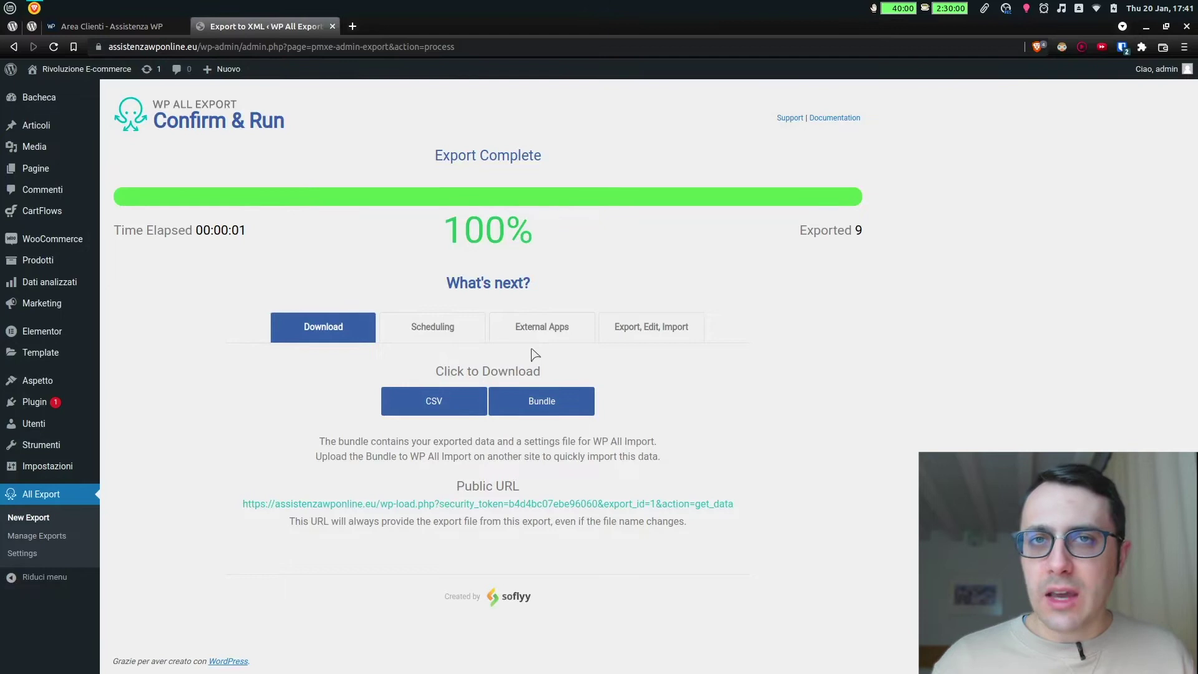
# Deactivate the WP All Export plugin and delete it from the installed plugins, confirming the deletion
pyautogui.click(27, 401)
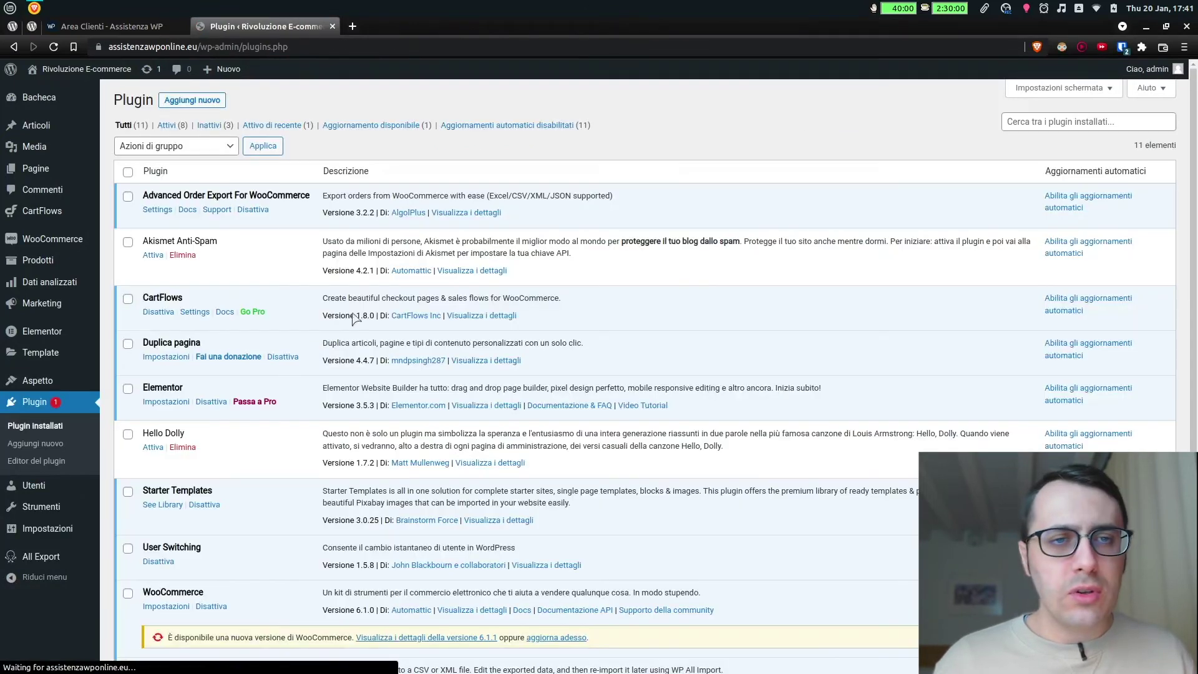
pyautogui.scroll(-4, 424, 265)
pyautogui.scroll(-2, 242, 449)
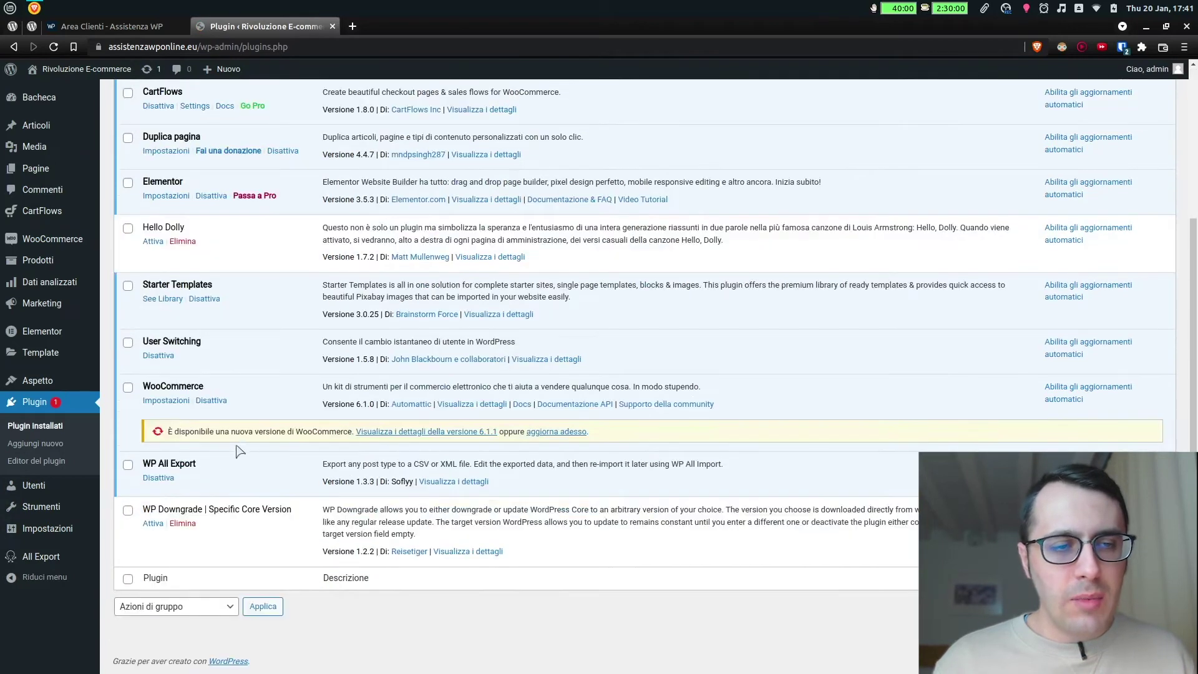
pyautogui.click(158, 478)
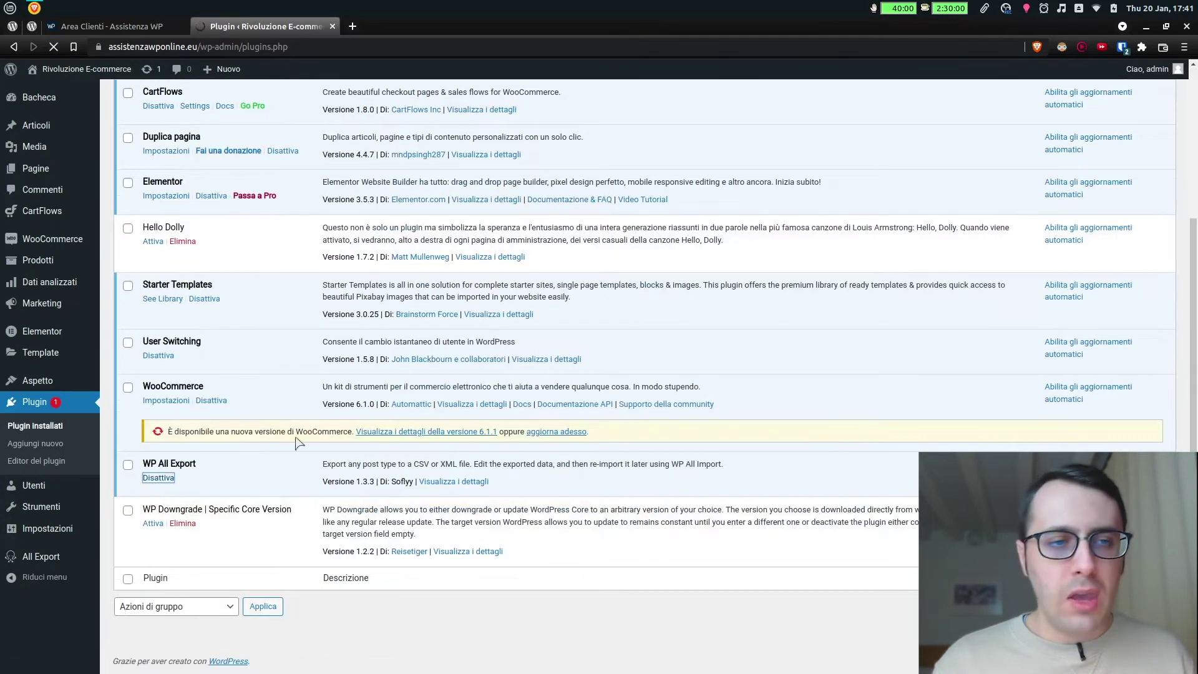
pyautogui.scroll(-6, 168, 512)
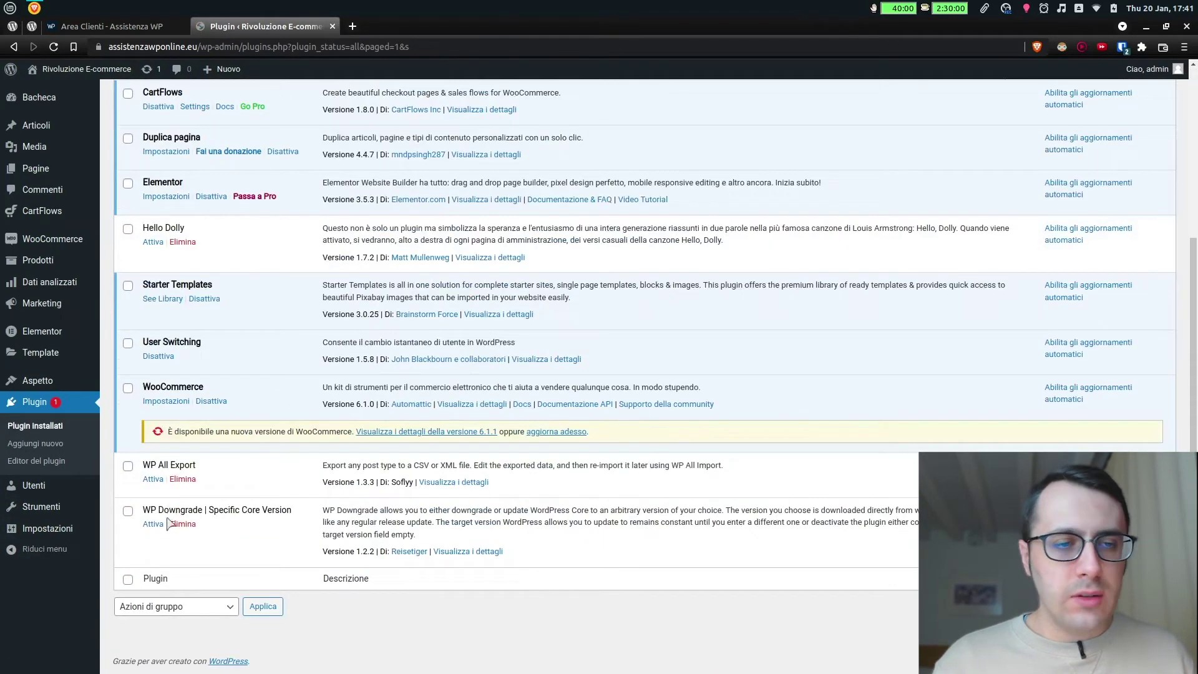
pyautogui.click(182, 478)
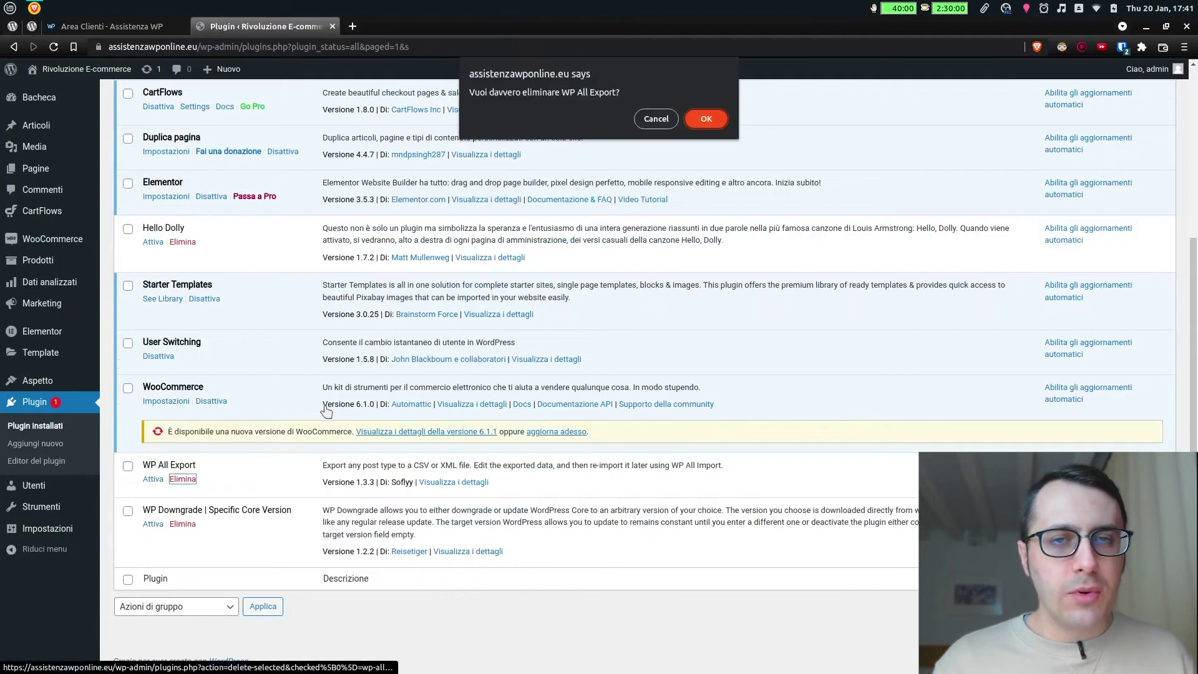
pyautogui.click(693, 118)
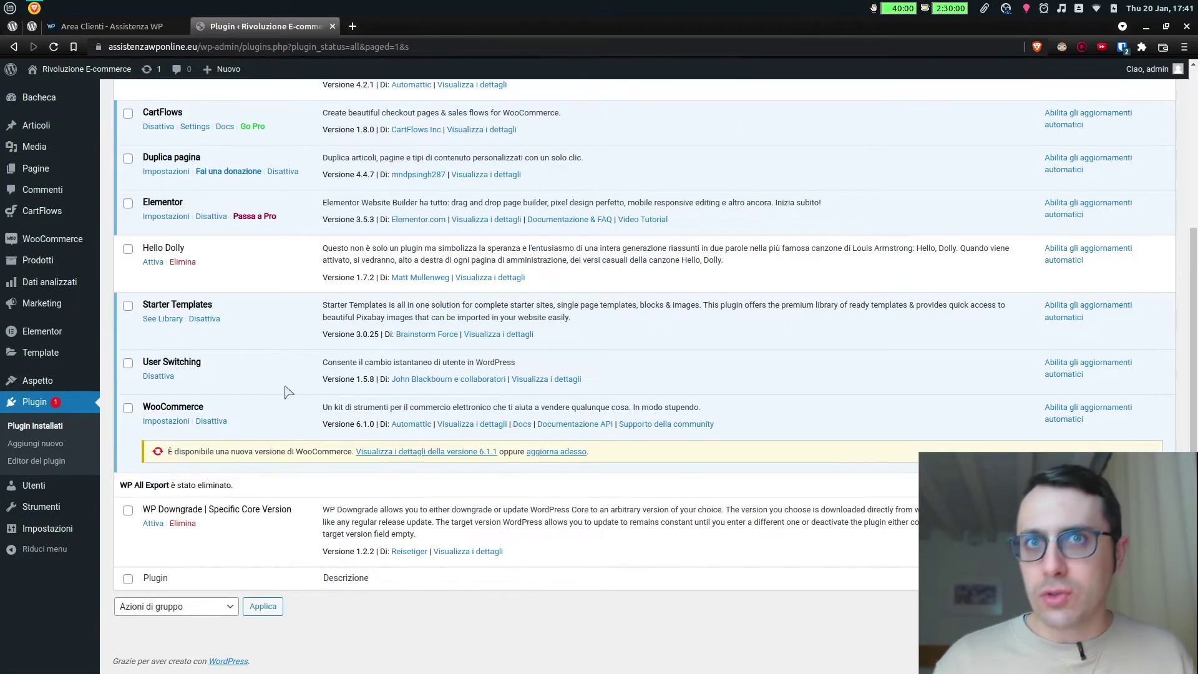
# Search the new plugins for "wp all import", then install and activate Import any XML or CSV File to WordPress
pyautogui.scroll(4, 287, 392)
pyautogui.click(182, 103)
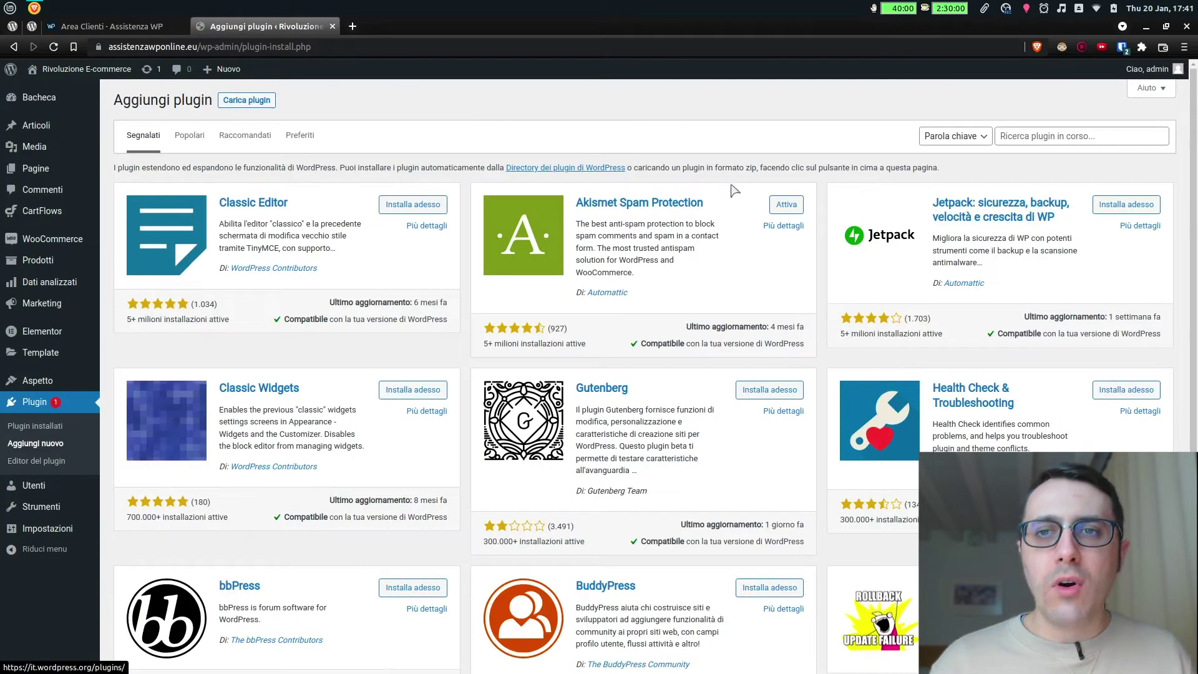
pyautogui.click(1008, 138)
pyautogui.write('wp all import')
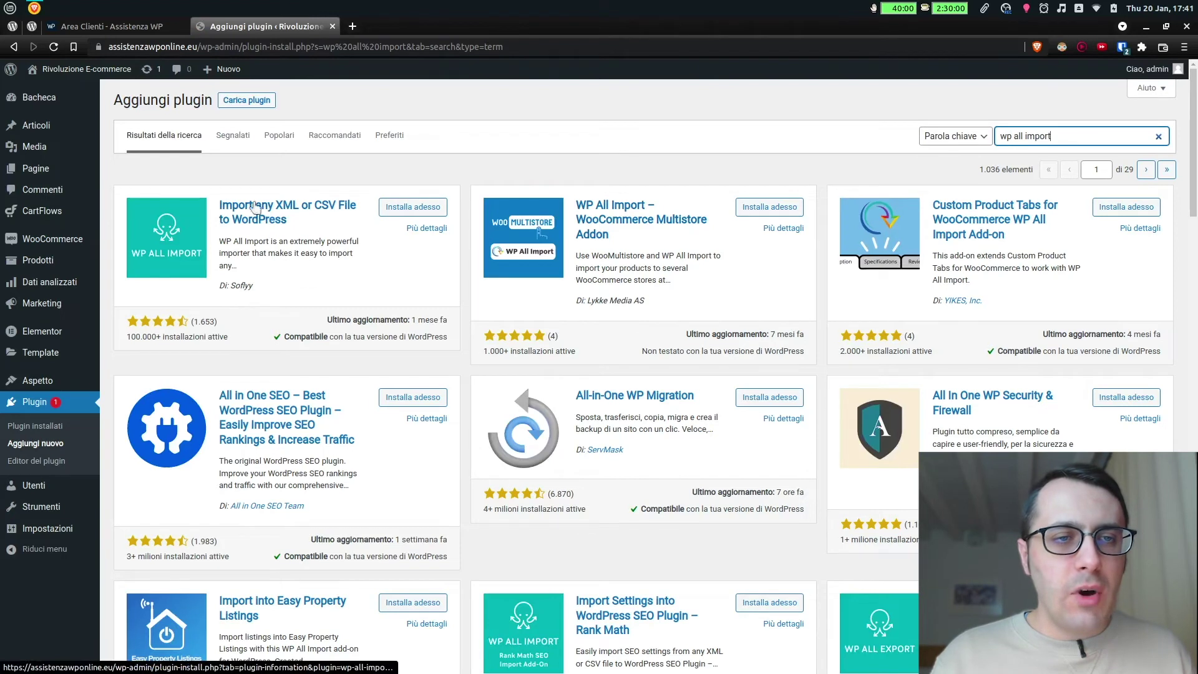
pyautogui.click(399, 208)
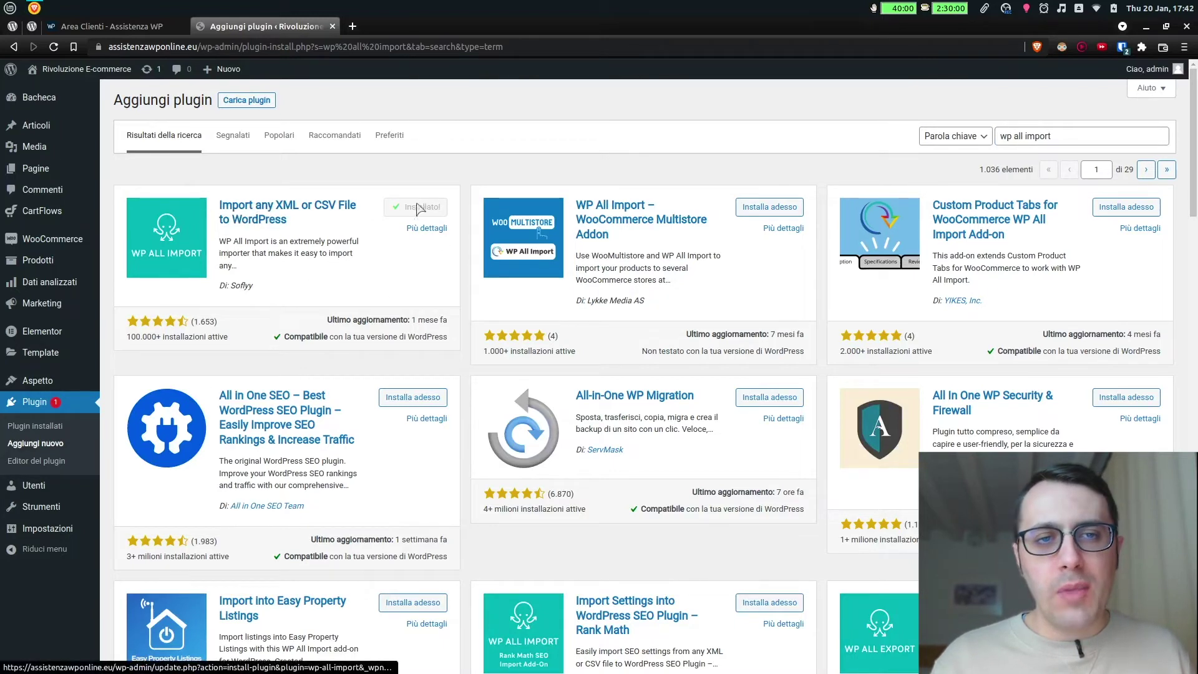
pyautogui.click(426, 209)
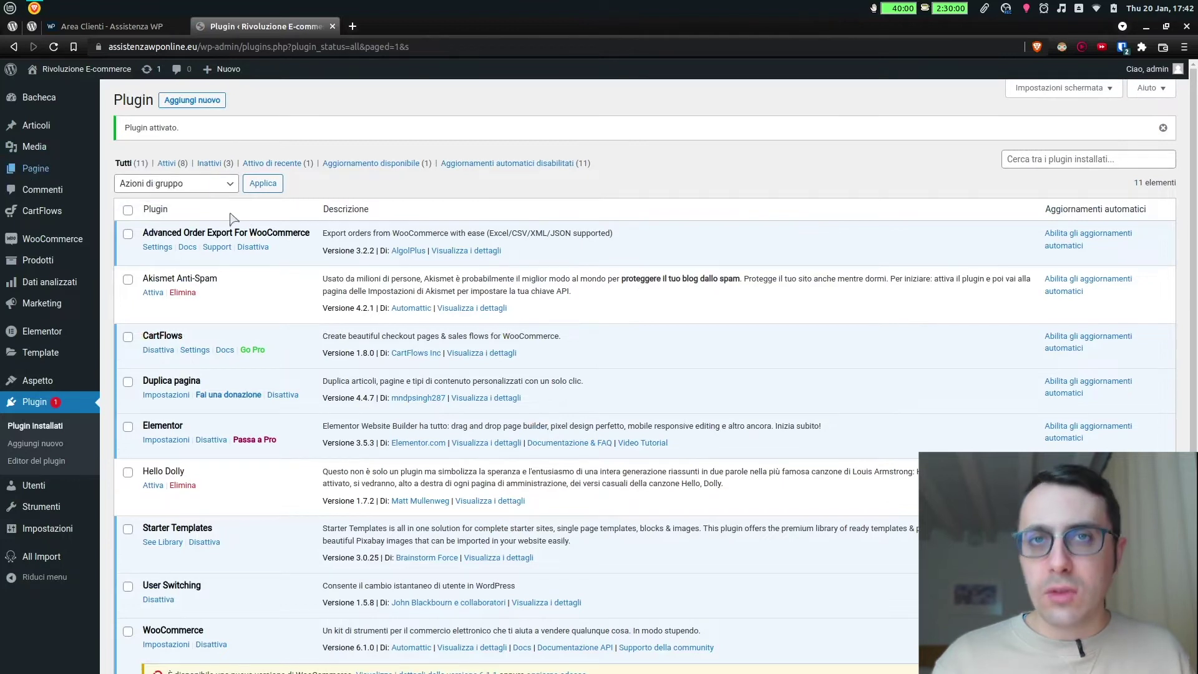
# Select all pages in the Pagine list and move them to the trash with the bulk action Sposta nel cestino
pyautogui.click(43, 175)
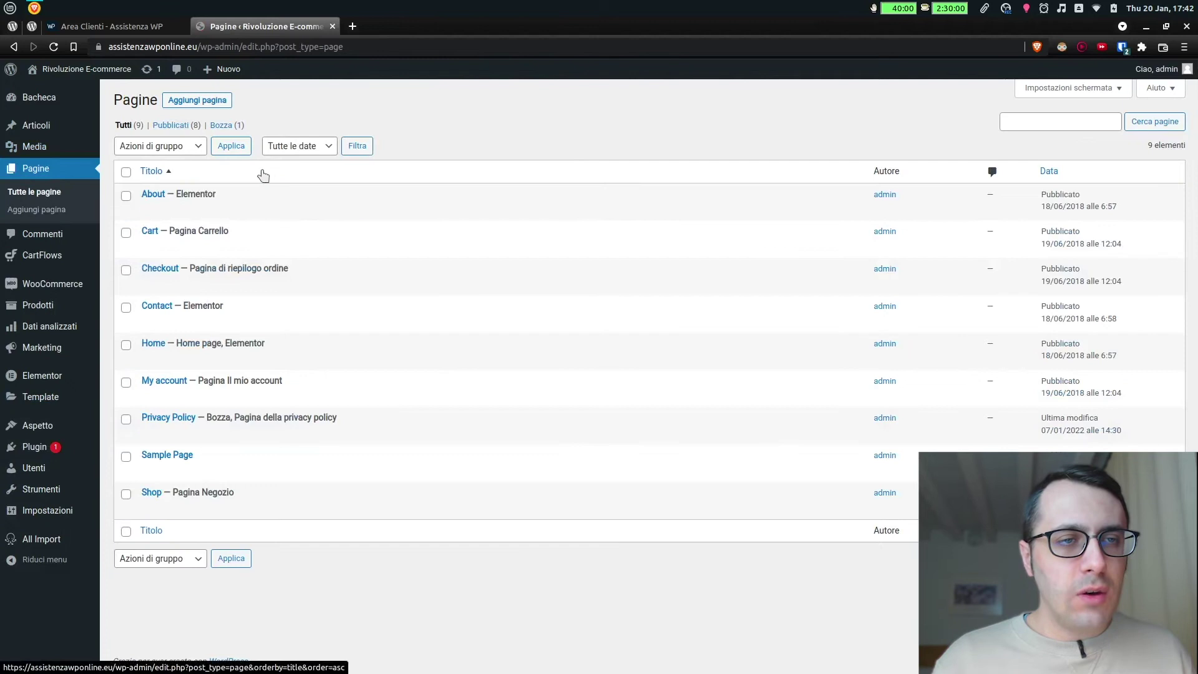
pyautogui.click(126, 172)
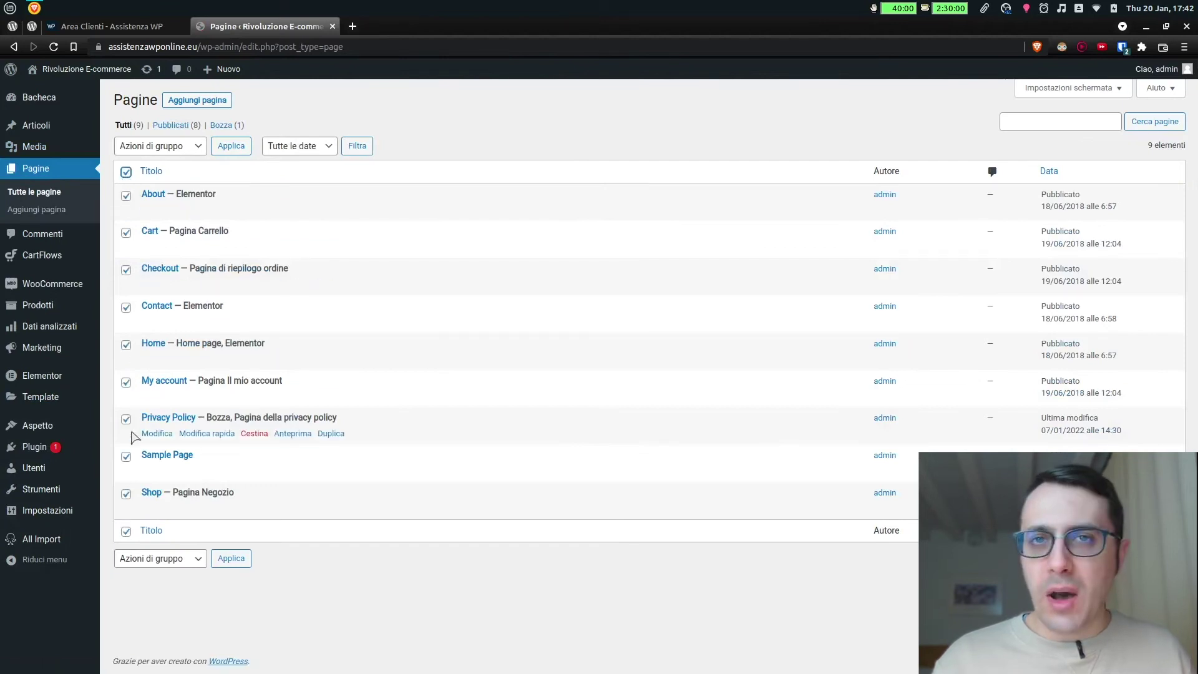
pyautogui.click(164, 560)
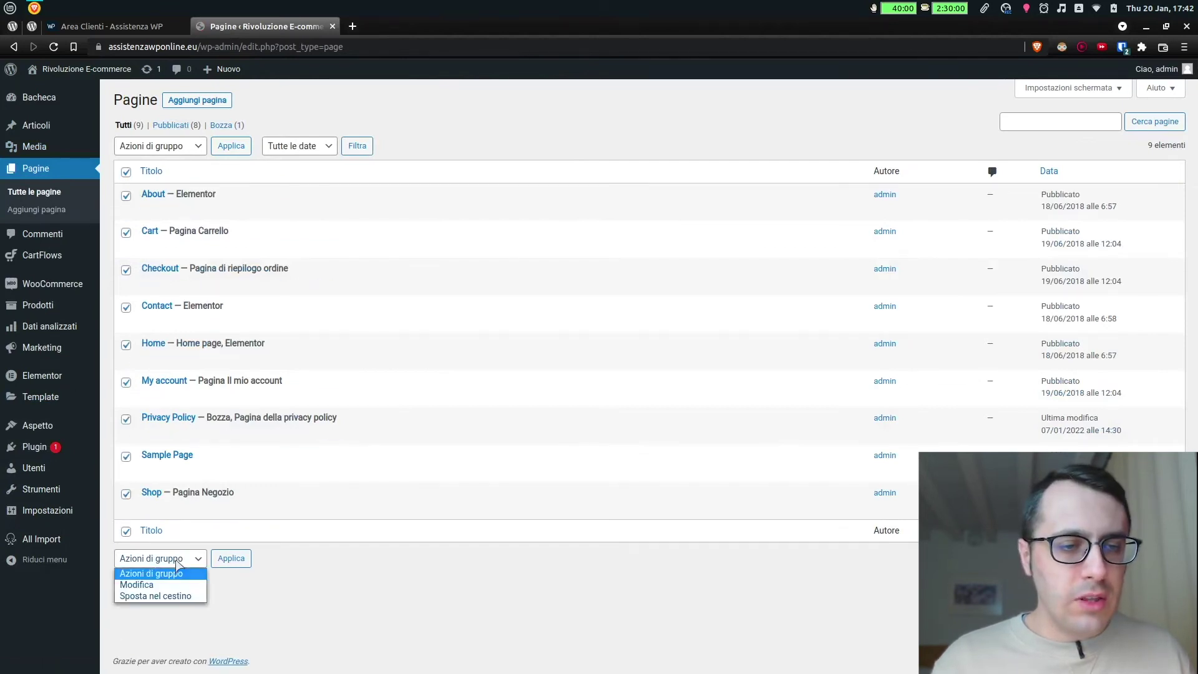
pyautogui.click(161, 598)
pyautogui.click(231, 559)
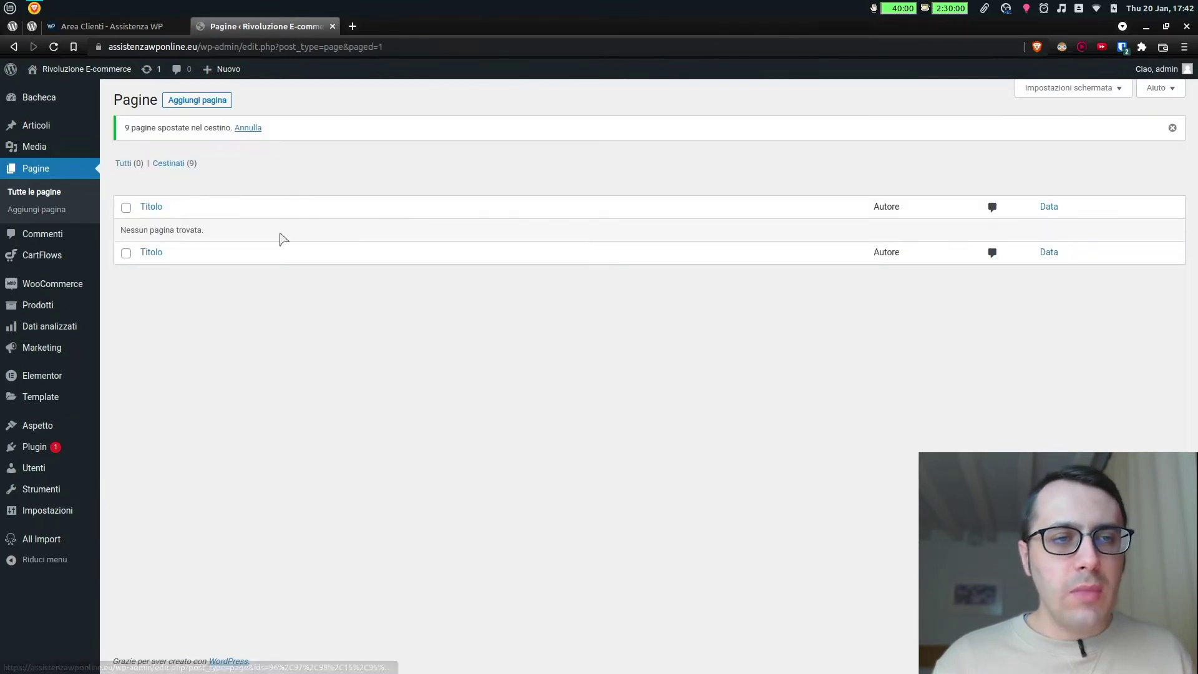
# Permanently delete all trashed pages with the bulk action Elimina definitivamente
pyautogui.click(172, 165)
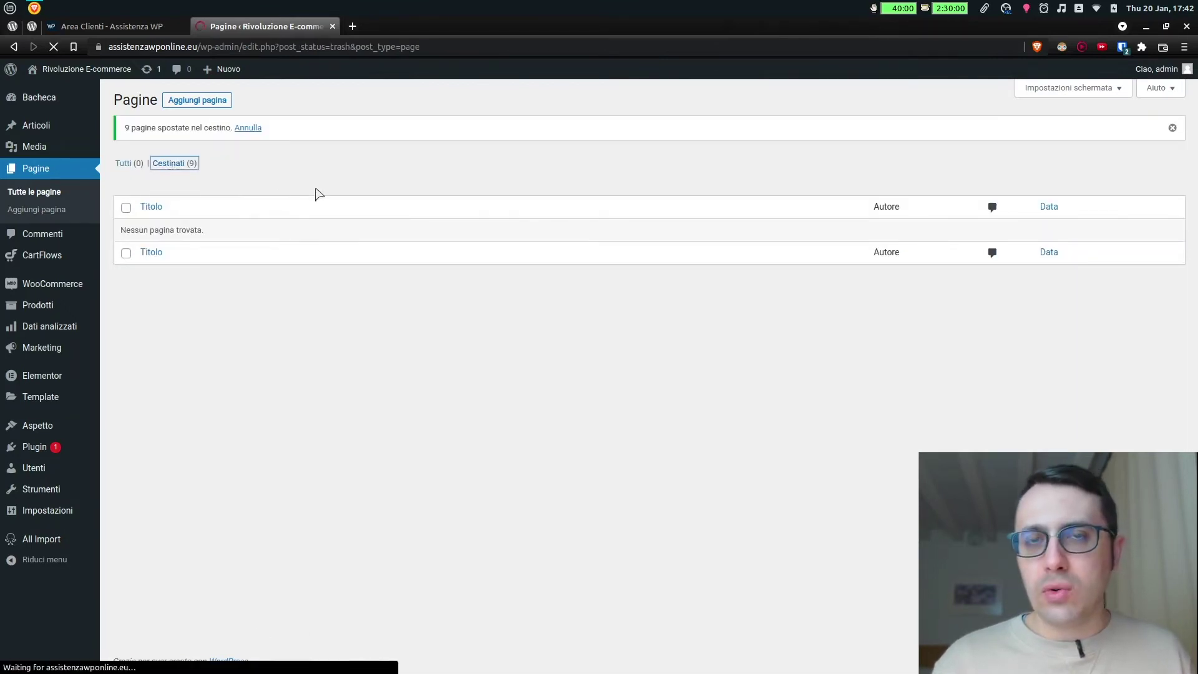
pyautogui.click(126, 172)
pyautogui.click(153, 148)
pyautogui.click(147, 183)
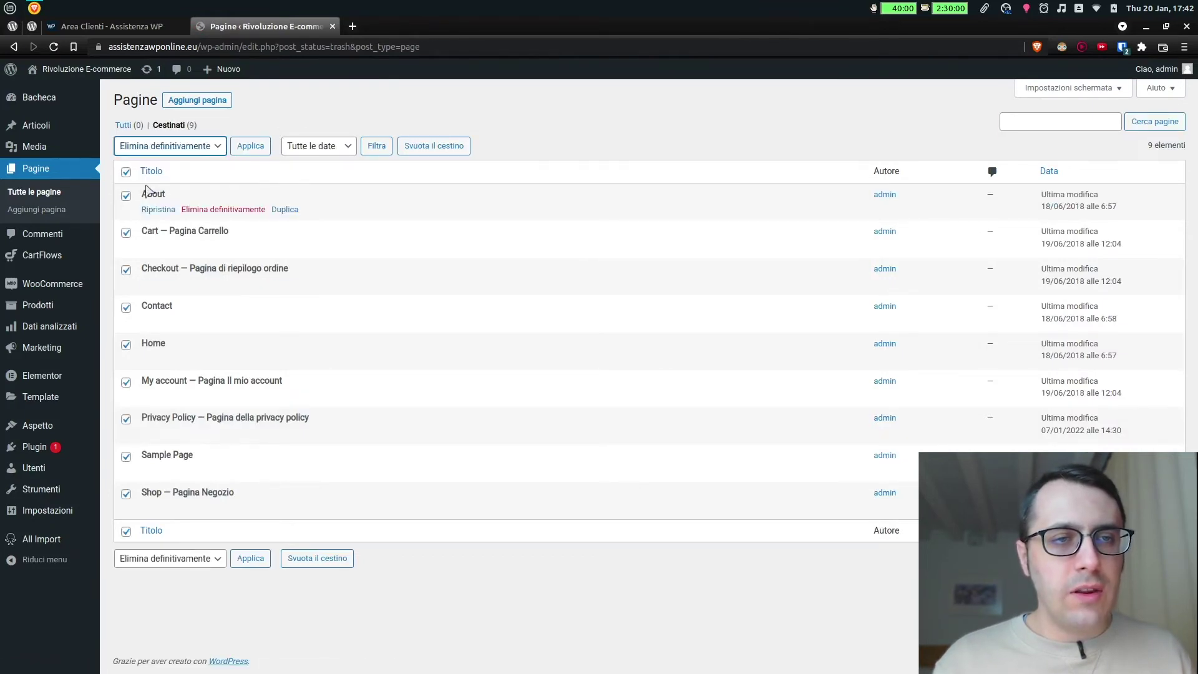
pyautogui.click(249, 147)
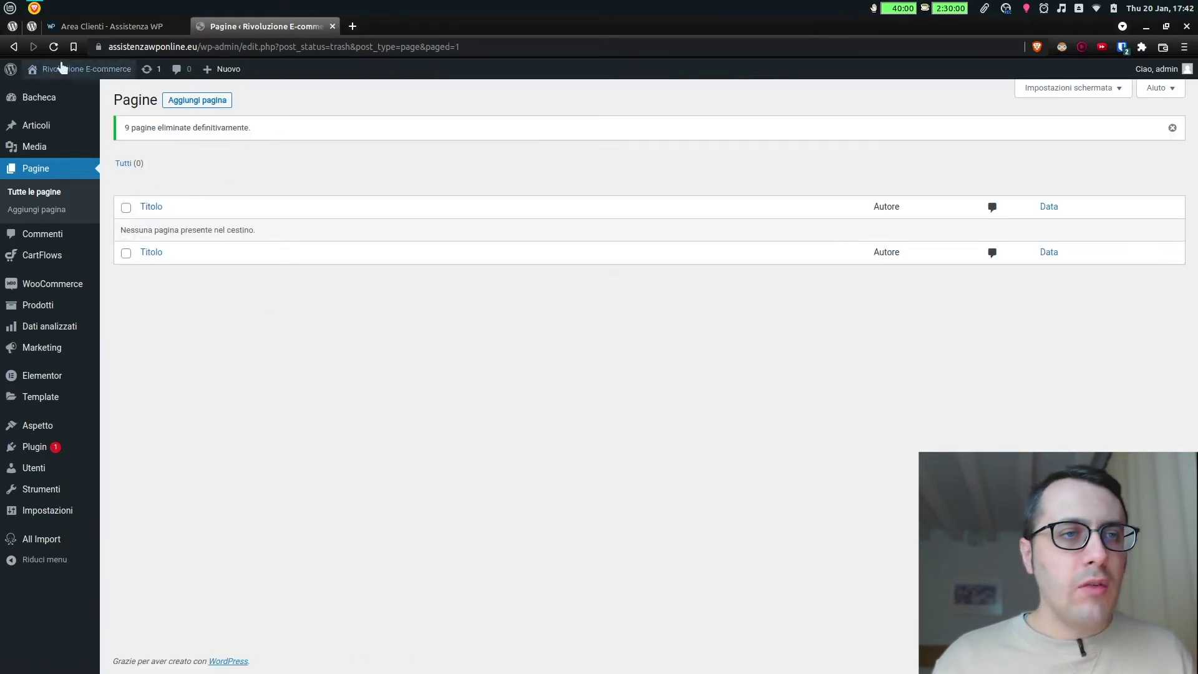
# Open the site's front end in a new tab and examine the home page without its pages
pyautogui.moveTo(64, 70)
pyautogui.middleClick(55, 97)
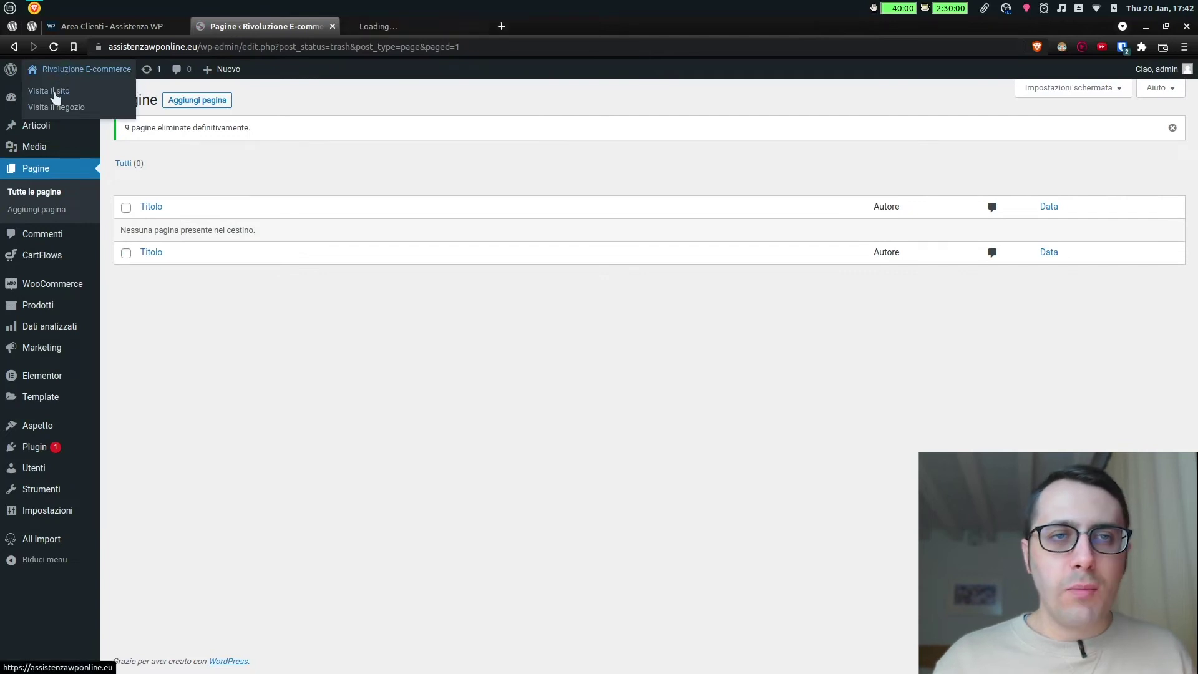
pyautogui.click(409, 32)
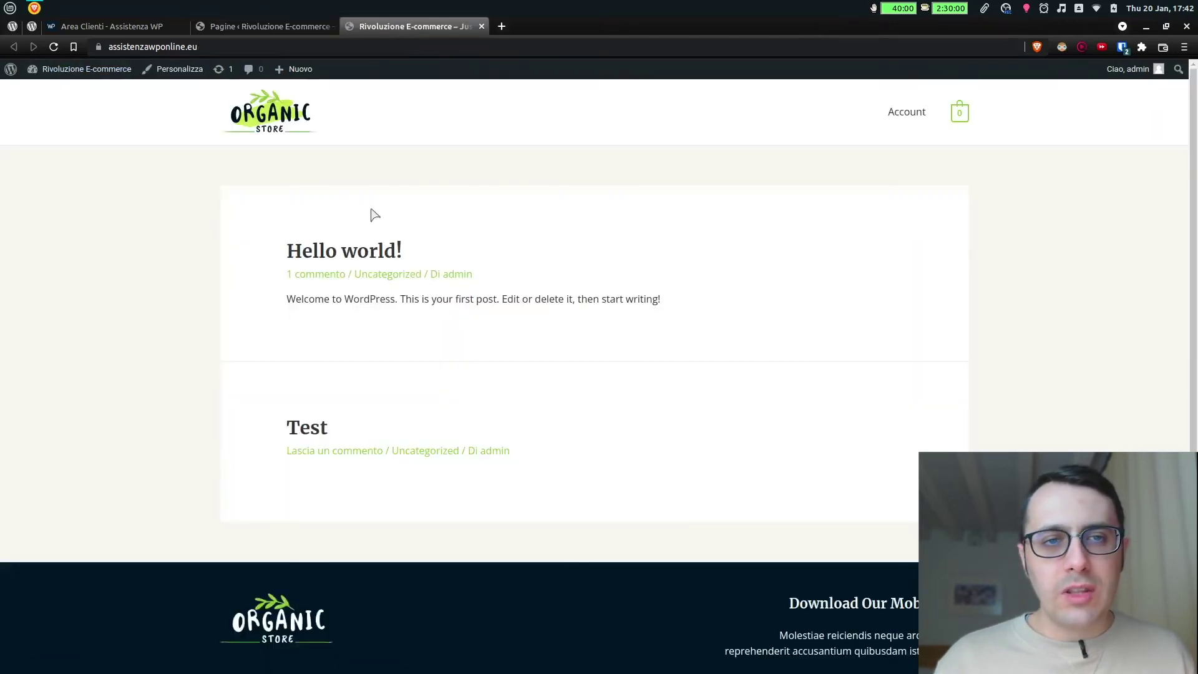
pyautogui.scroll(-3, 371, 210)
pyautogui.scroll(3, 371, 210)
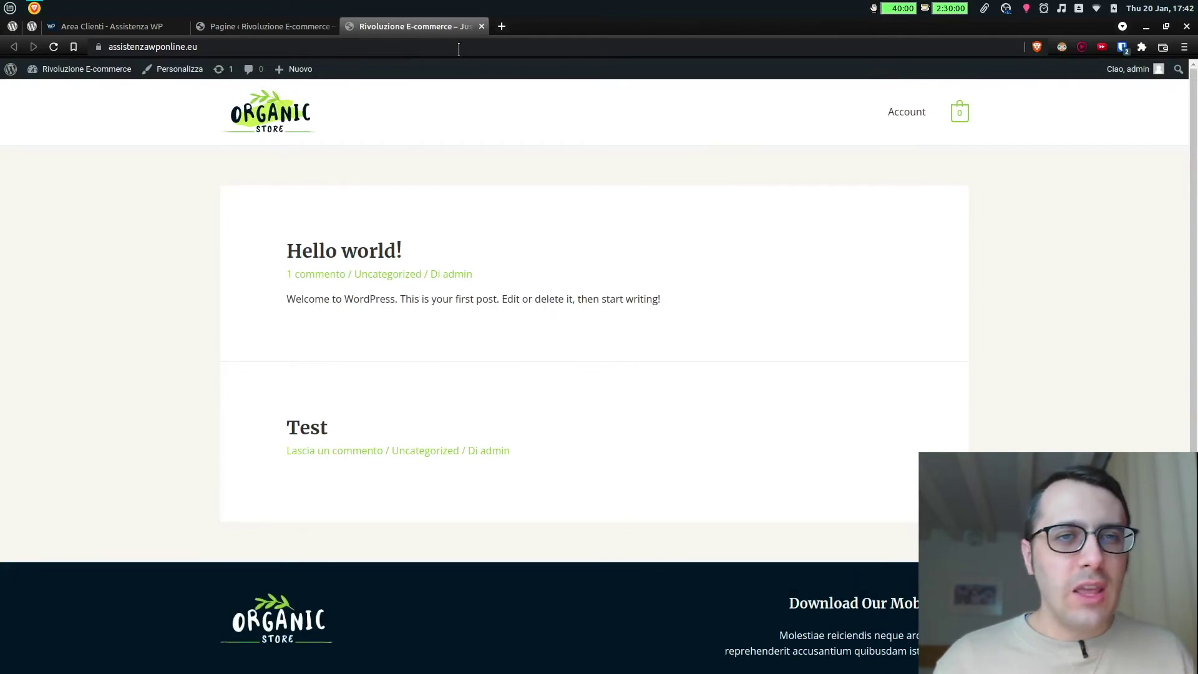
# Start a new All Import from the uploaded Pagine-Export-2022-January-20-1639.csv, creating new Pagine items for each record, and proceed to the file review
pyautogui.click(480, 25)
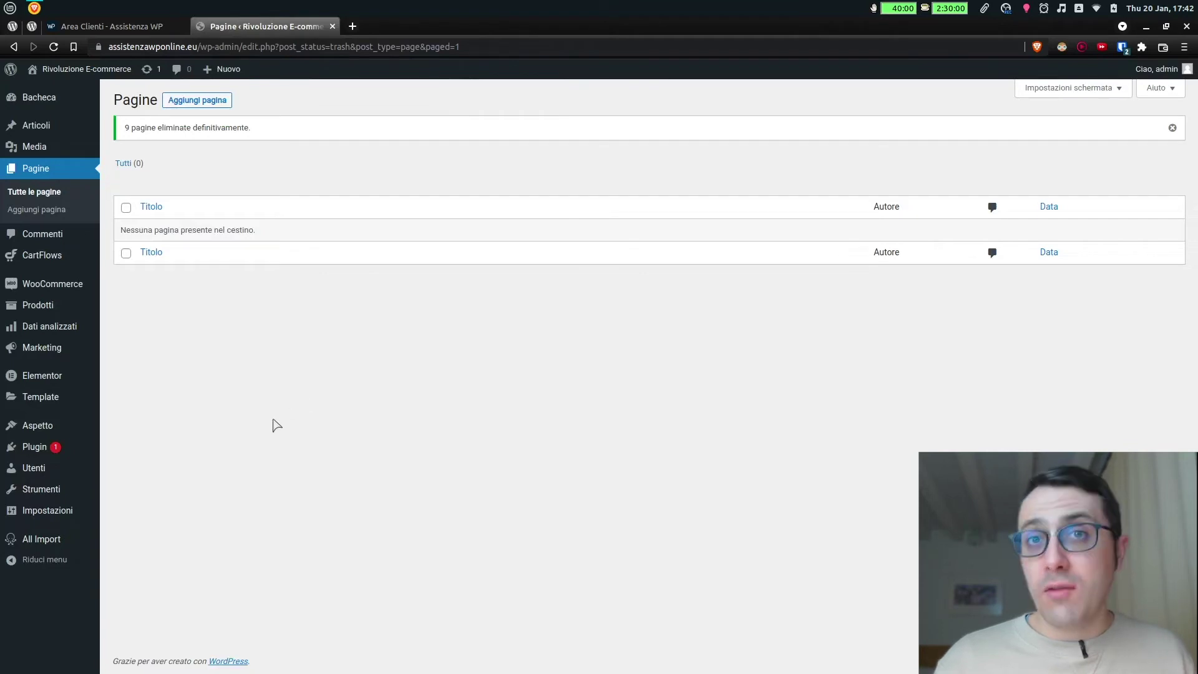
pyautogui.click(37, 543)
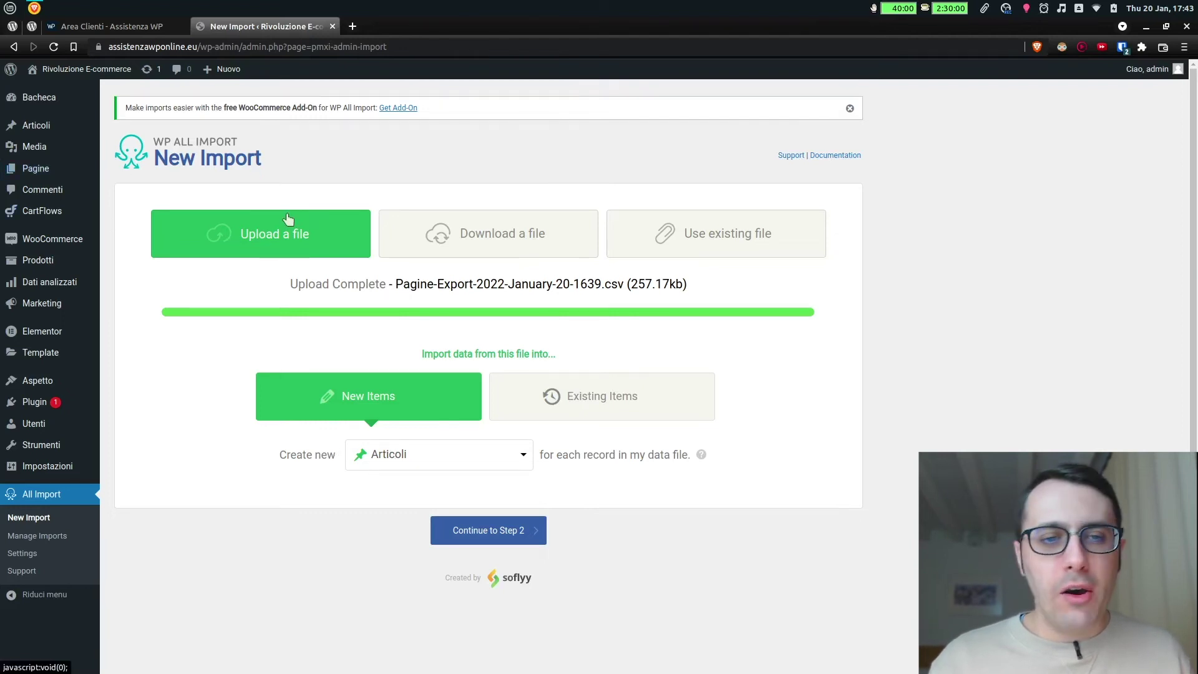
pyautogui.click(400, 456)
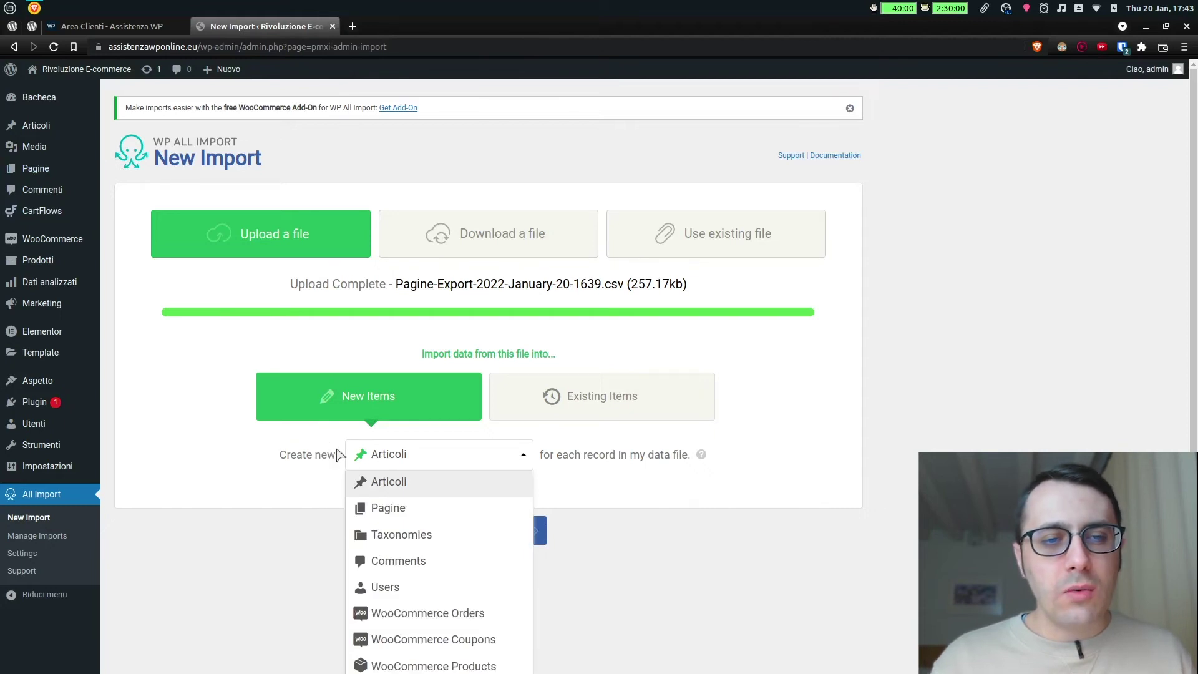
pyautogui.click(403, 510)
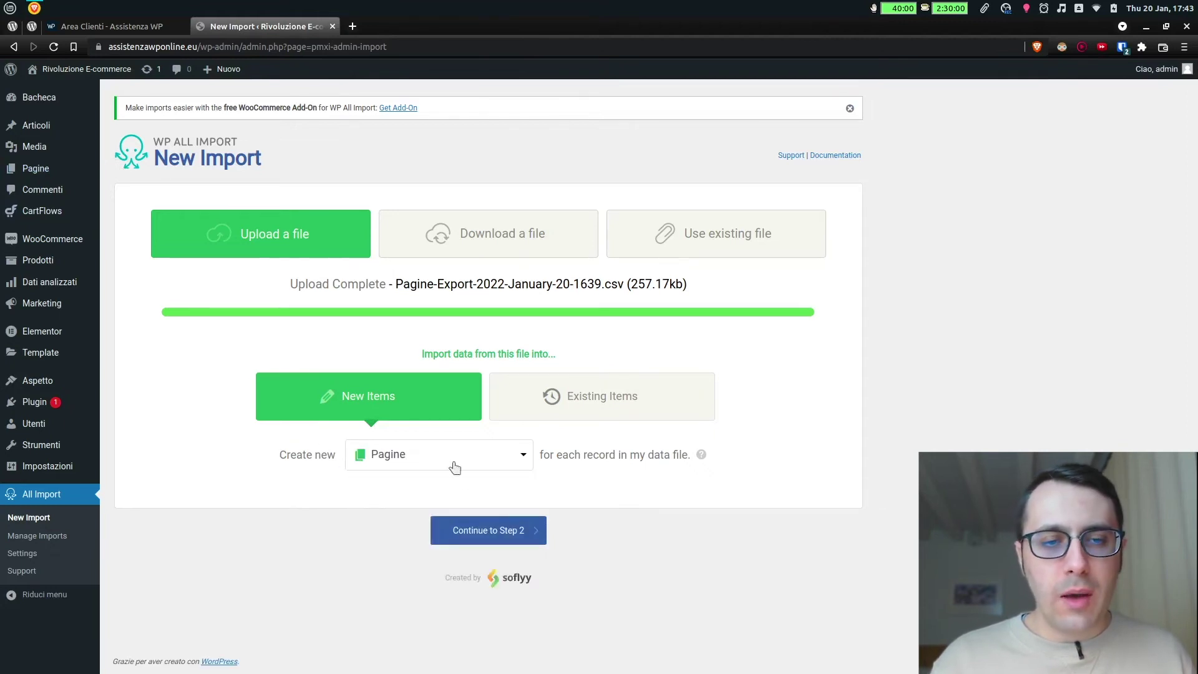
pyautogui.click(486, 536)
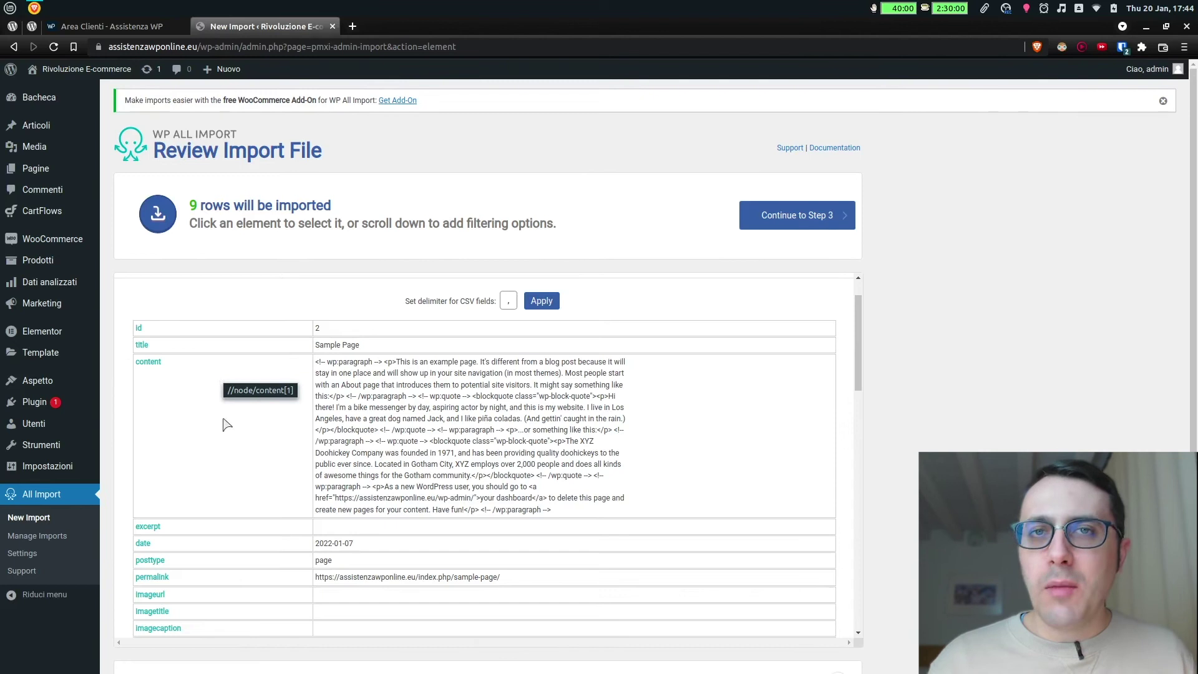
# Review the fields of the first record in the import file and check the available filtering options
pyautogui.scroll(-2, 227, 424)
pyautogui.scroll(-8, 368, 469)
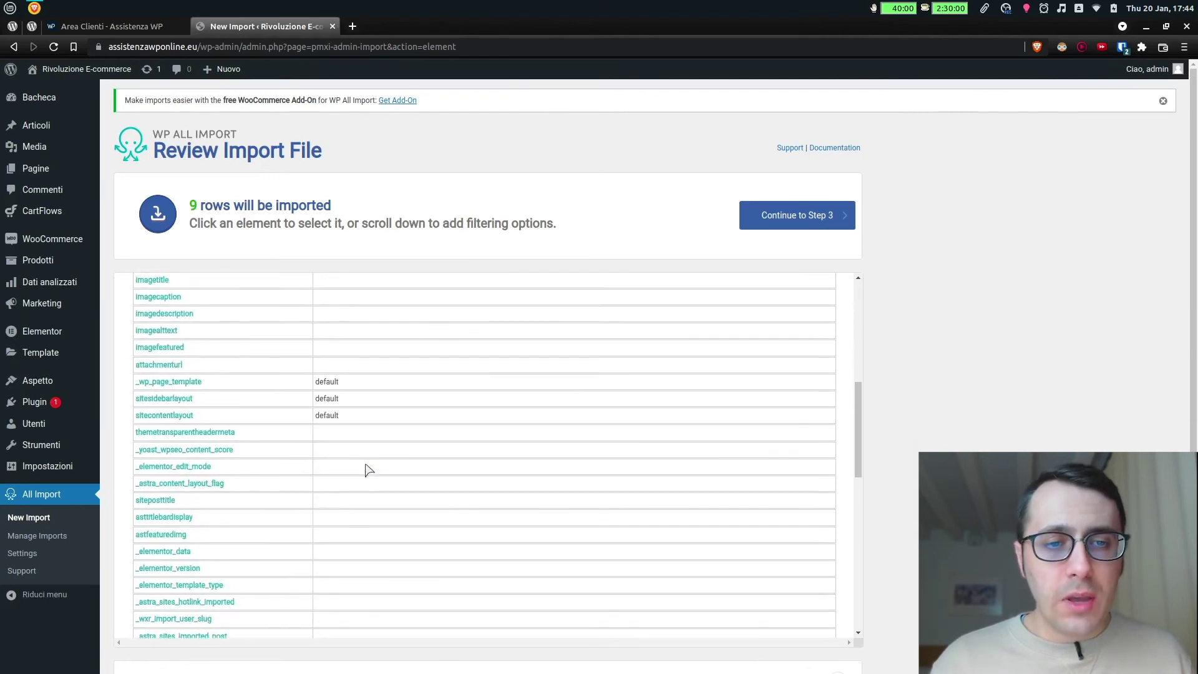
pyautogui.scroll(-5, 368, 469)
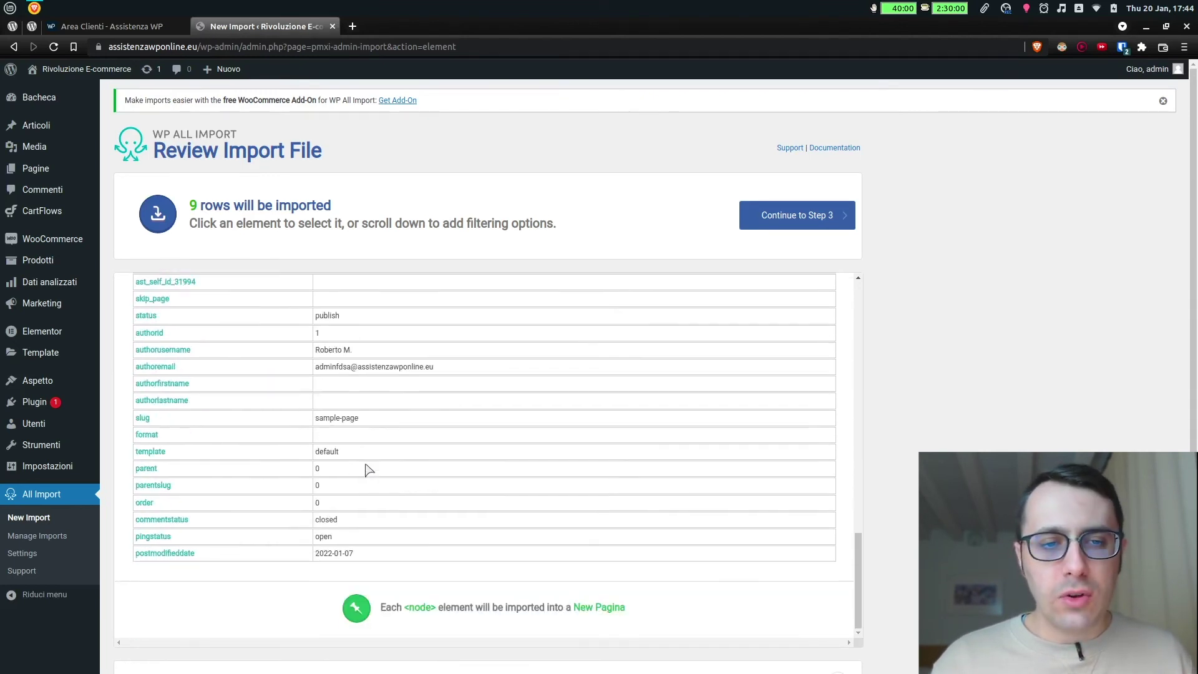
pyautogui.scroll(4, 369, 469)
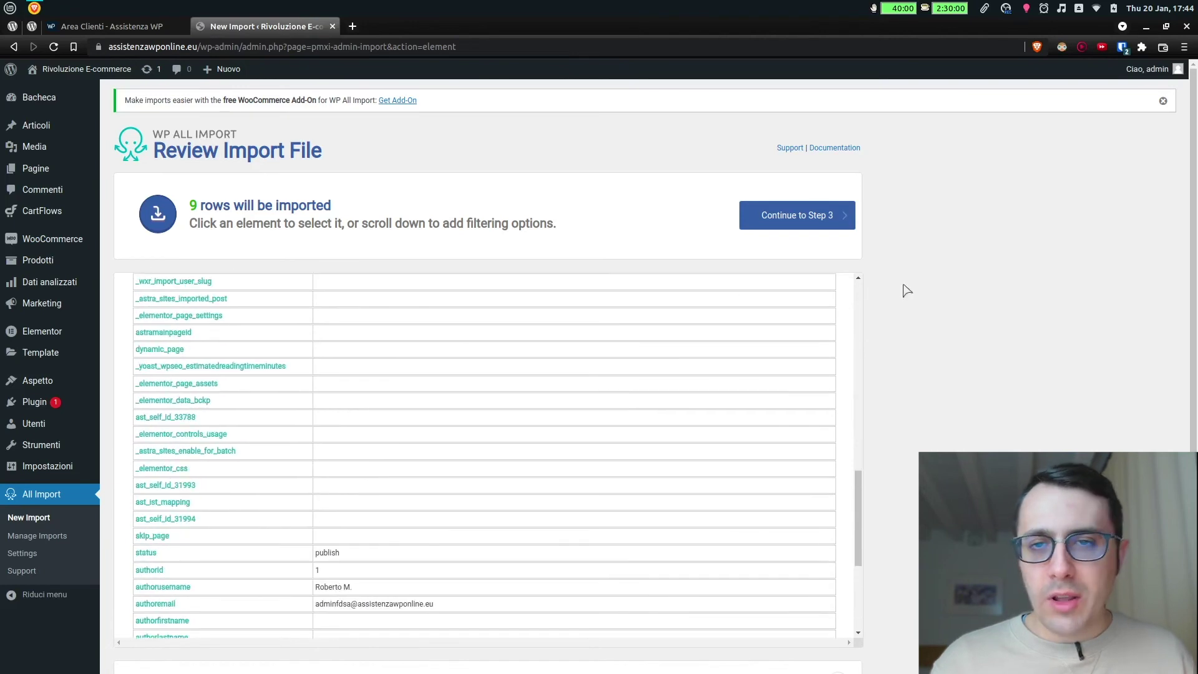
pyautogui.scroll(-3, 1014, 335)
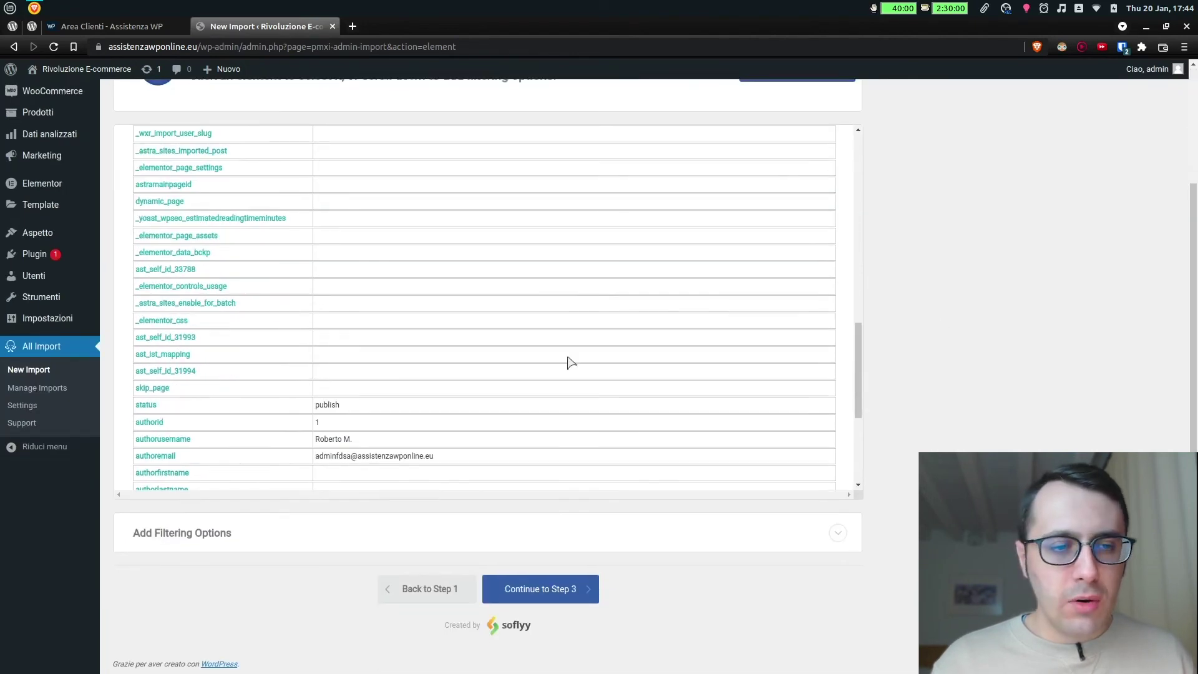
pyautogui.click(224, 534)
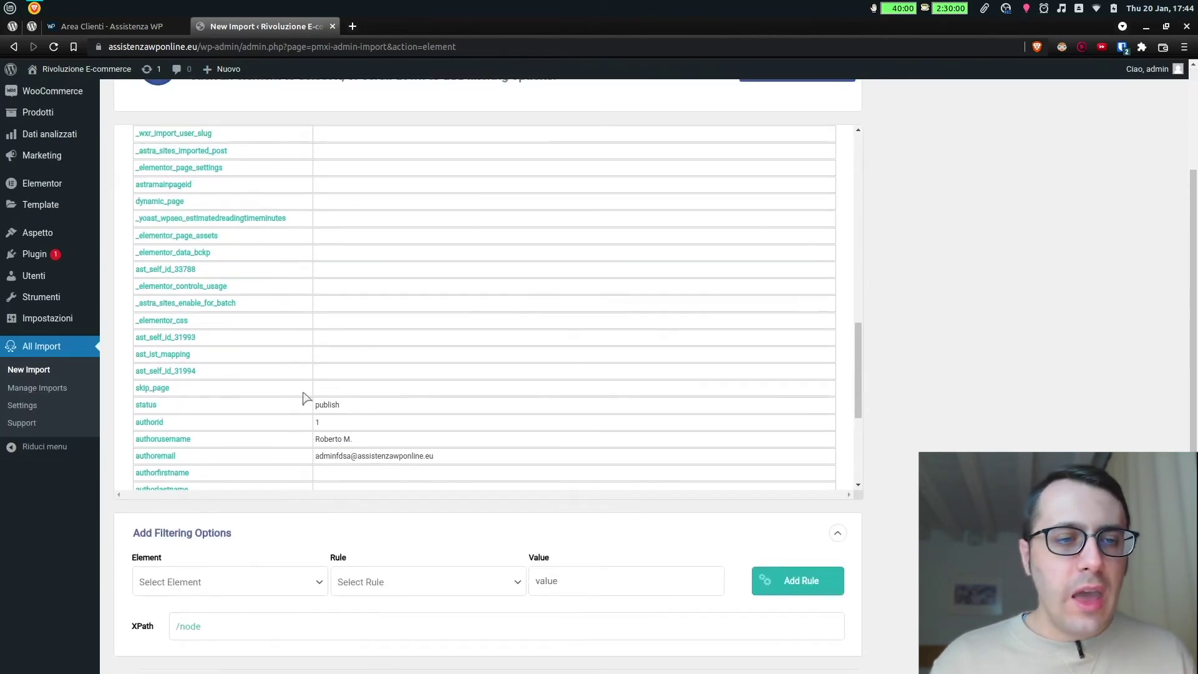
pyautogui.scroll(-4, 304, 397)
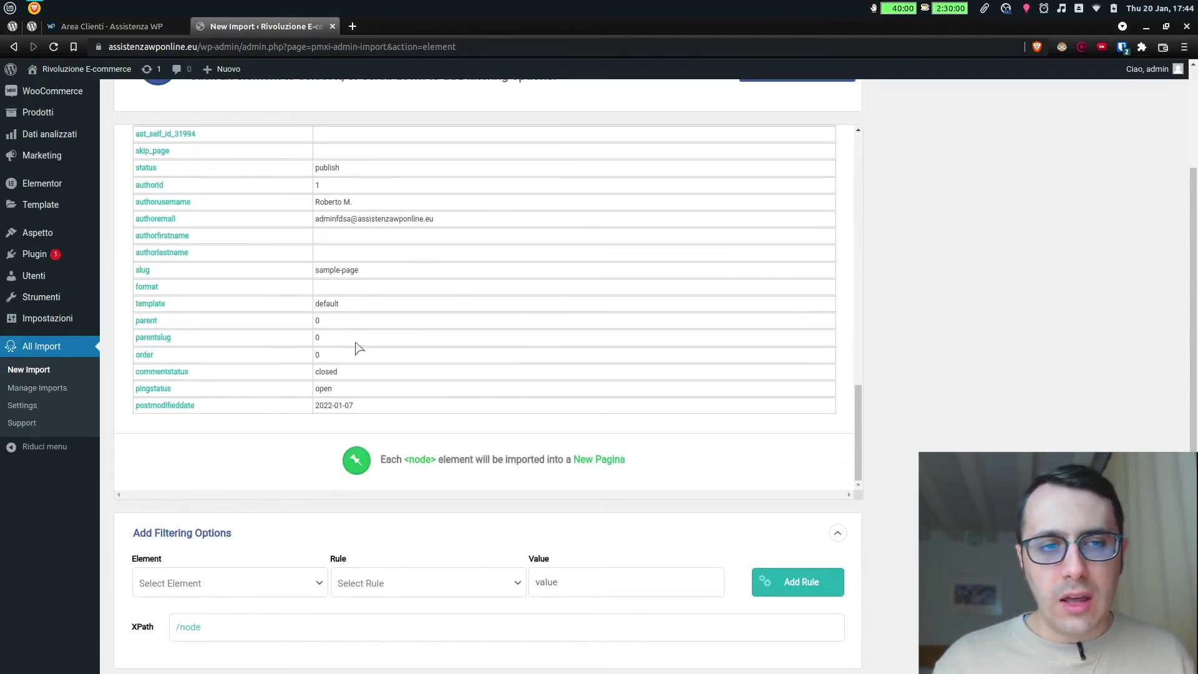
pyautogui.click(197, 538)
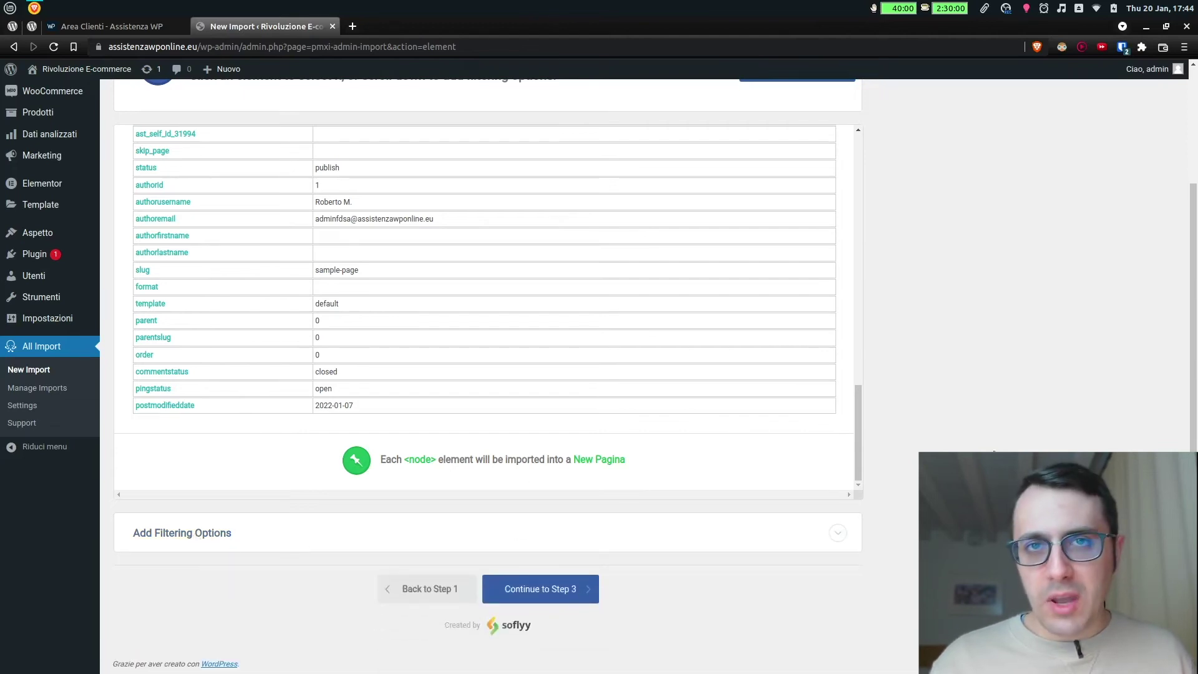
pyautogui.scroll(3, 934, 445)
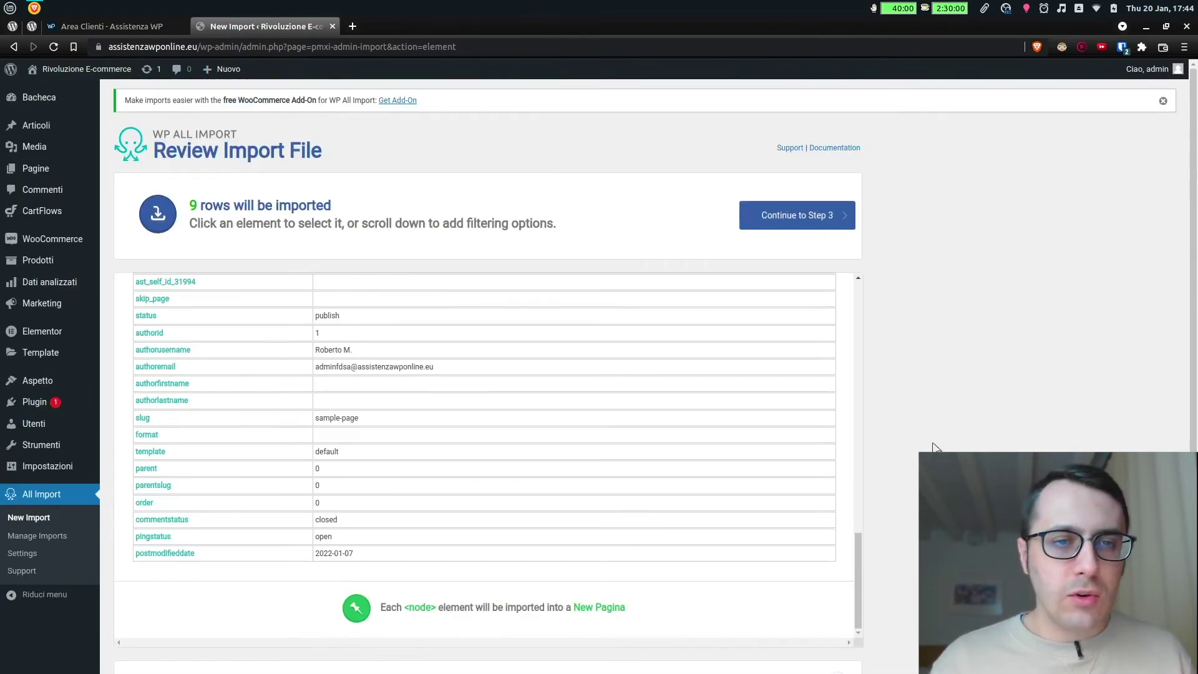
# Proceed to the import template and map the title element to the page title and the content element to the page body
pyautogui.click(790, 220)
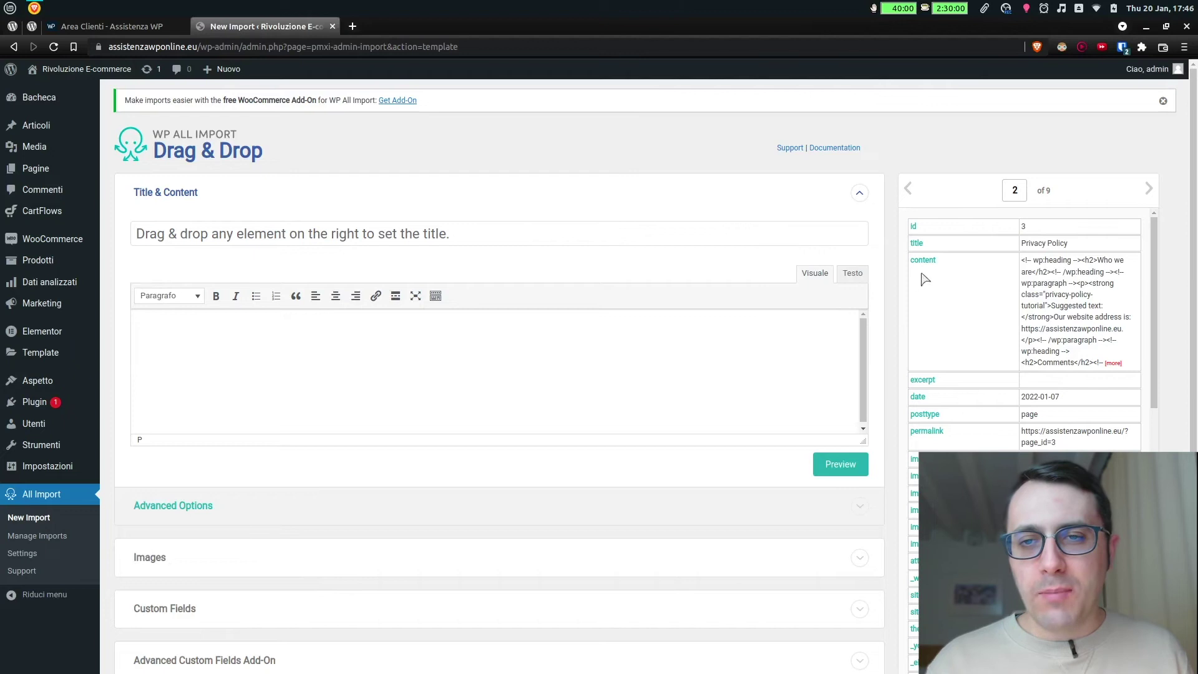
pyautogui.moveTo(919, 248); pyautogui.dragTo(282, 233)
pyautogui.click(246, 243)
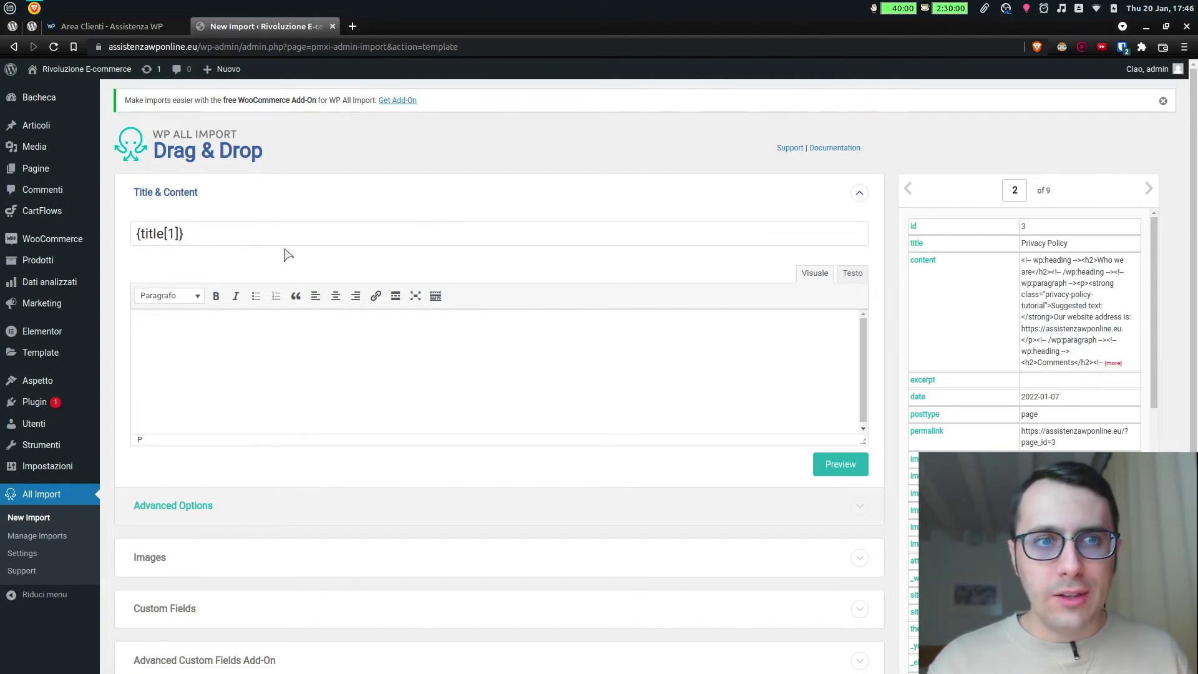
pyautogui.click(246, 204)
pyautogui.click(219, 195)
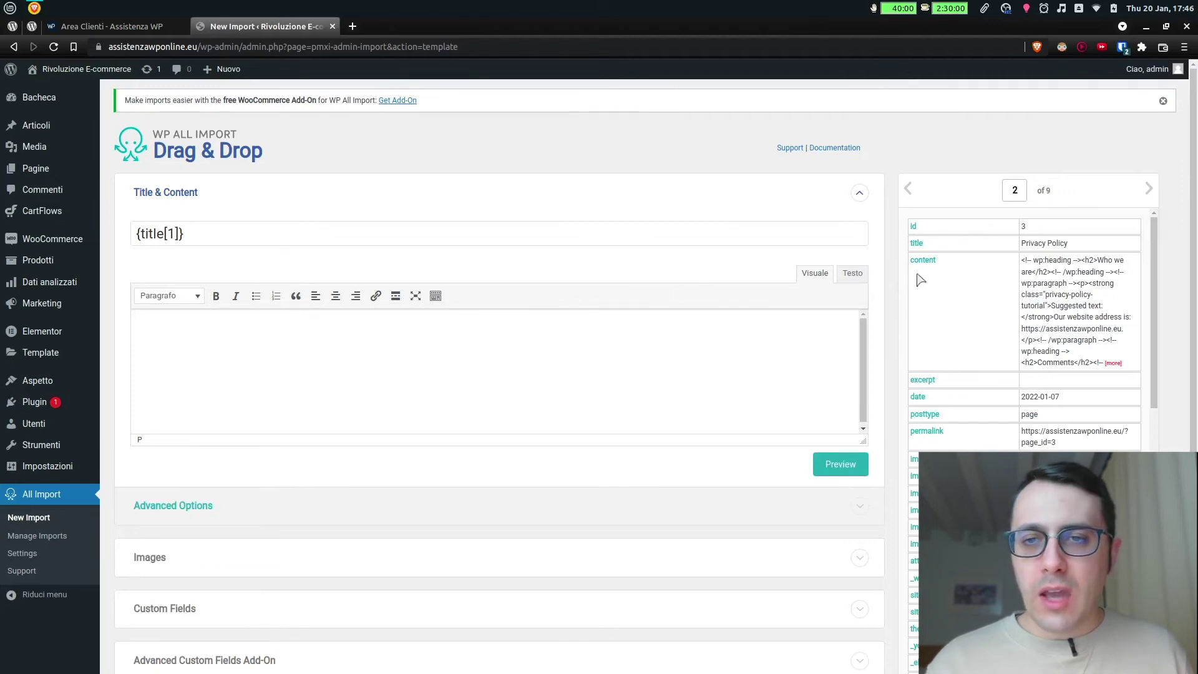
pyautogui.moveTo(922, 268); pyautogui.dragTo(559, 374)
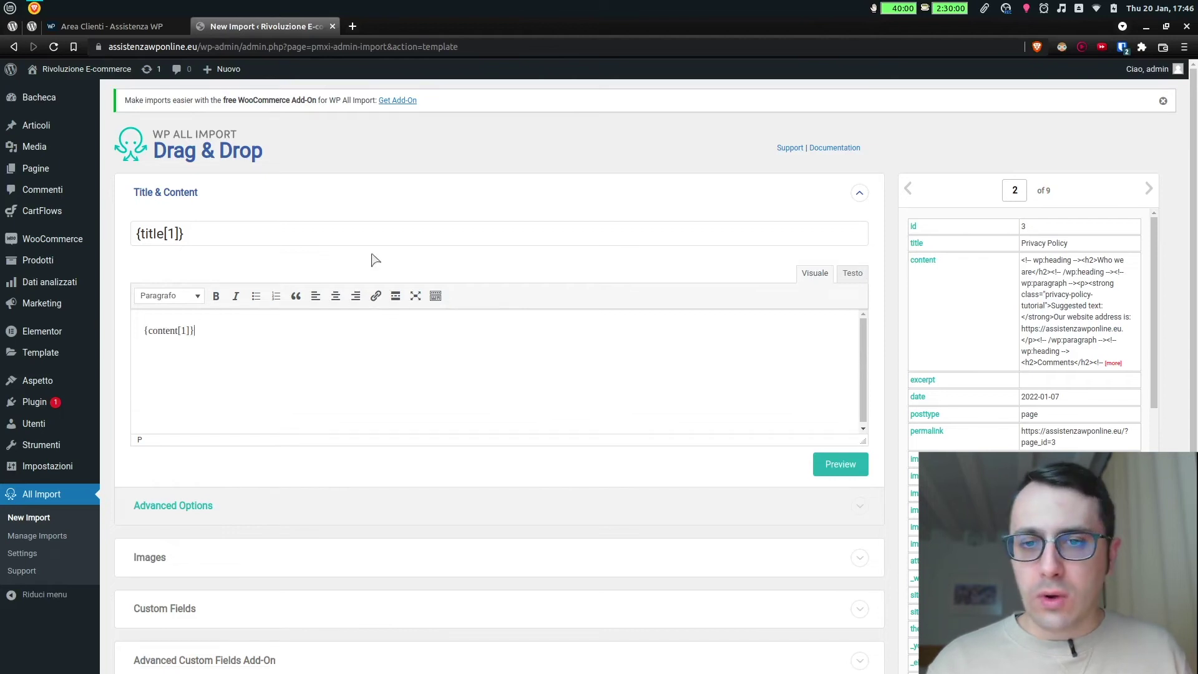
# Preview the mapped title and content for record 2, read through the page, and close the preview
pyautogui.click(839, 466)
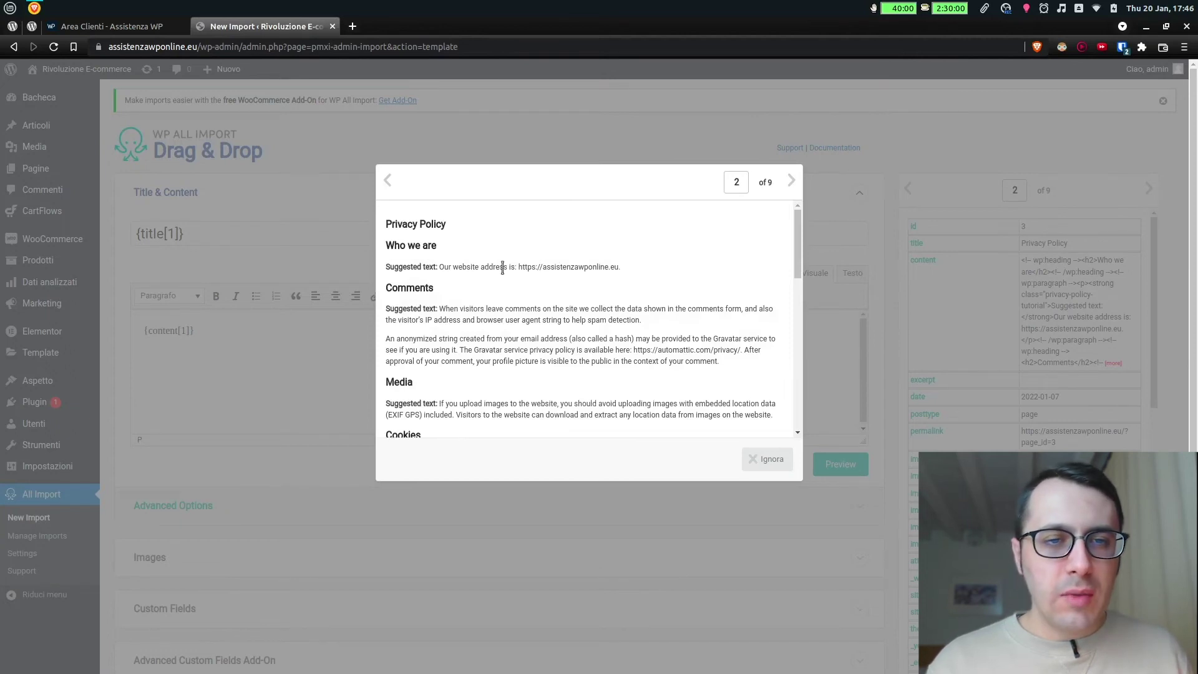
pyautogui.scroll(-1, 502, 269)
pyautogui.scroll(-12, 502, 269)
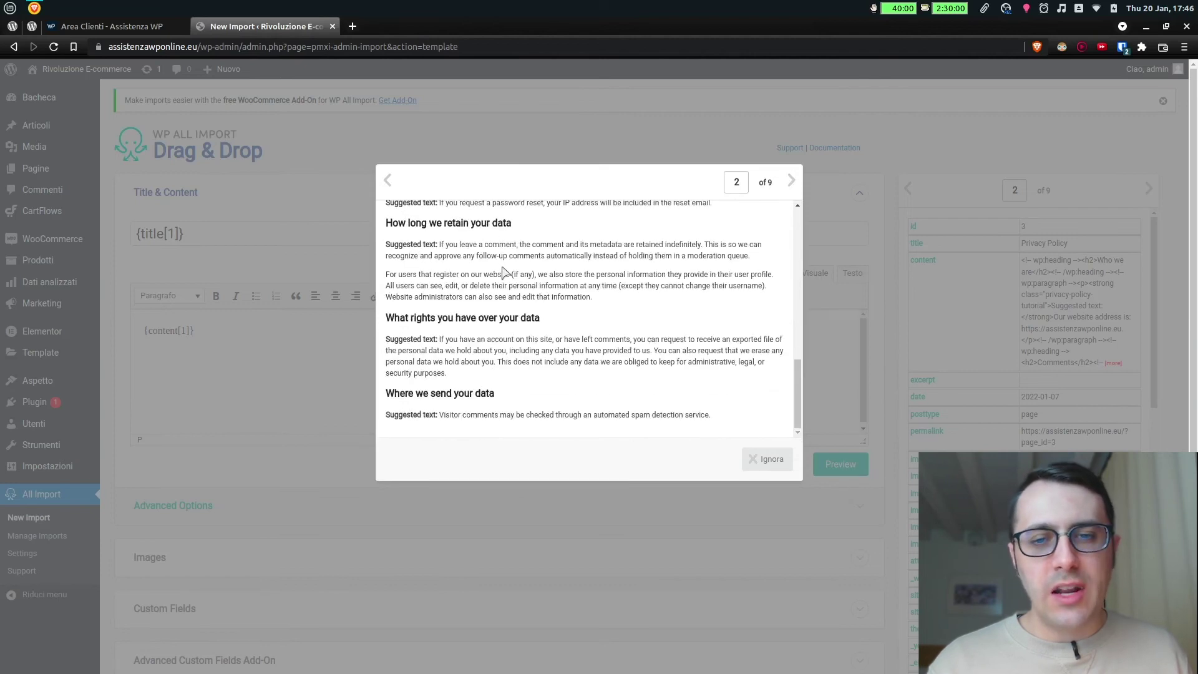
pyautogui.scroll(15, 503, 272)
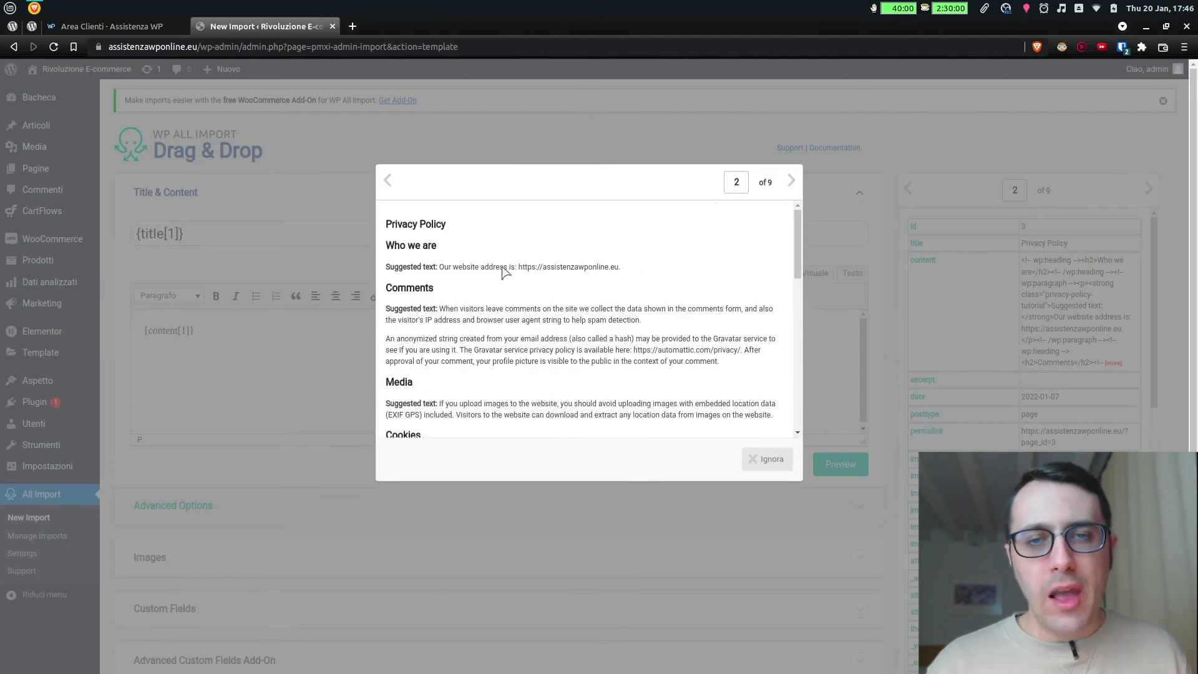
pyautogui.click(769, 462)
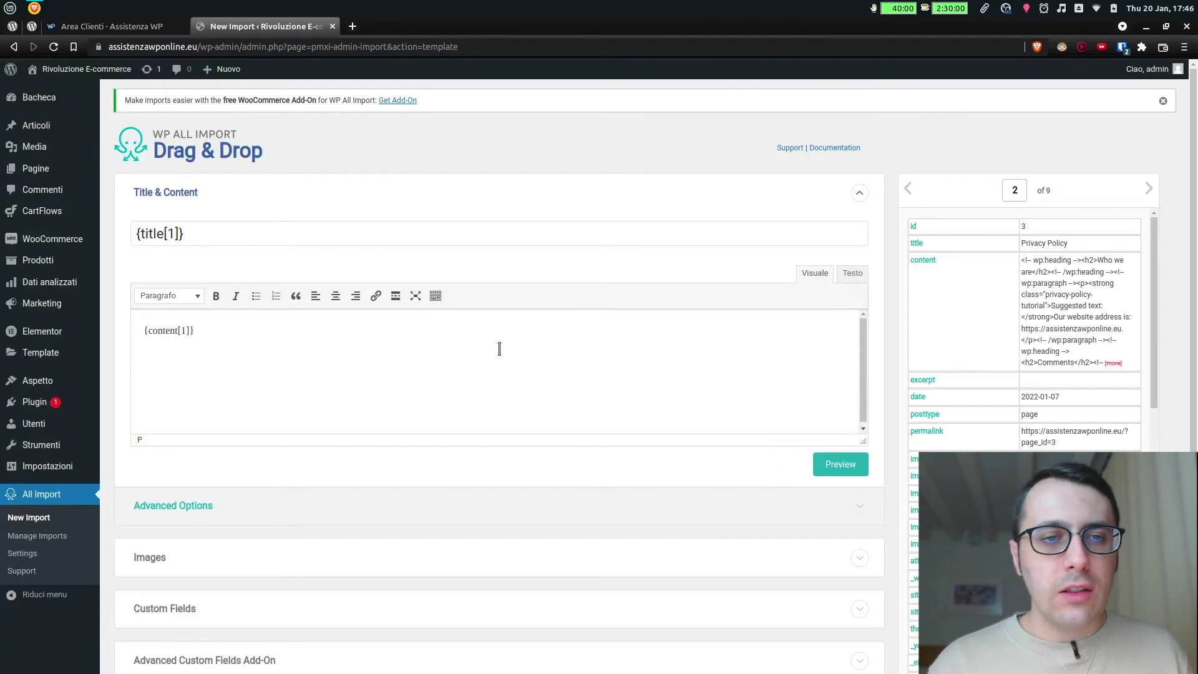
# In the Images section, map the imageurl element of record 4 (Home) to the Media Library image filenames, and collapse the section
pyautogui.scroll(-3, 545, 200)
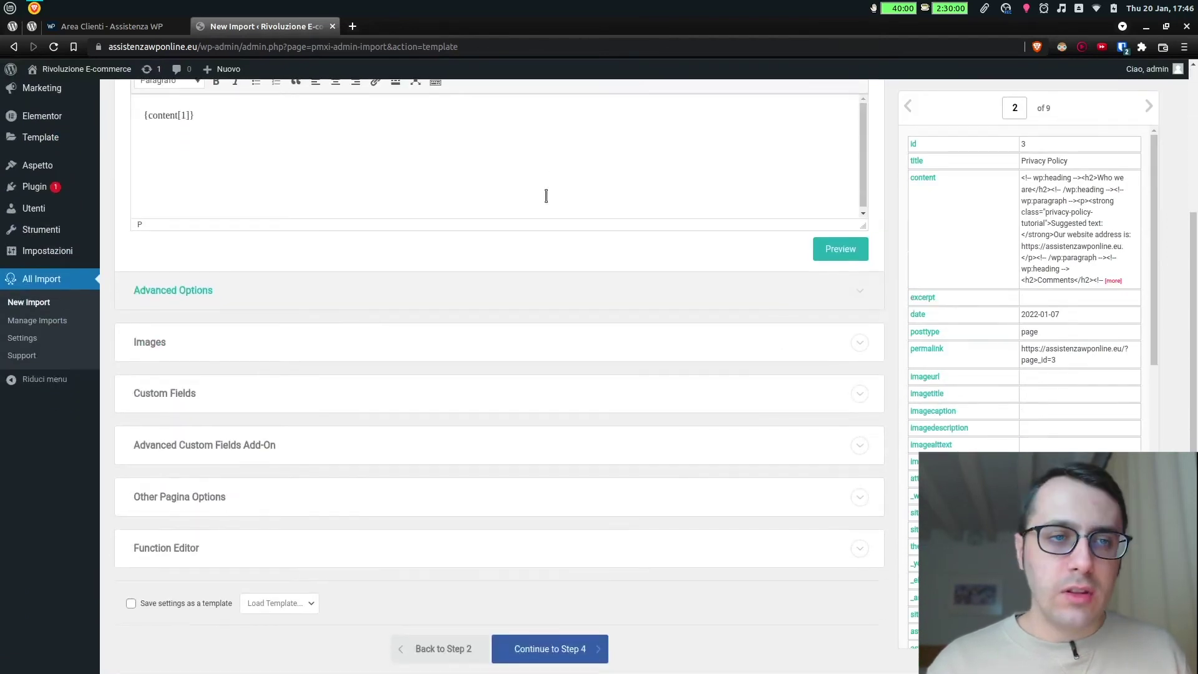
pyautogui.click(190, 347)
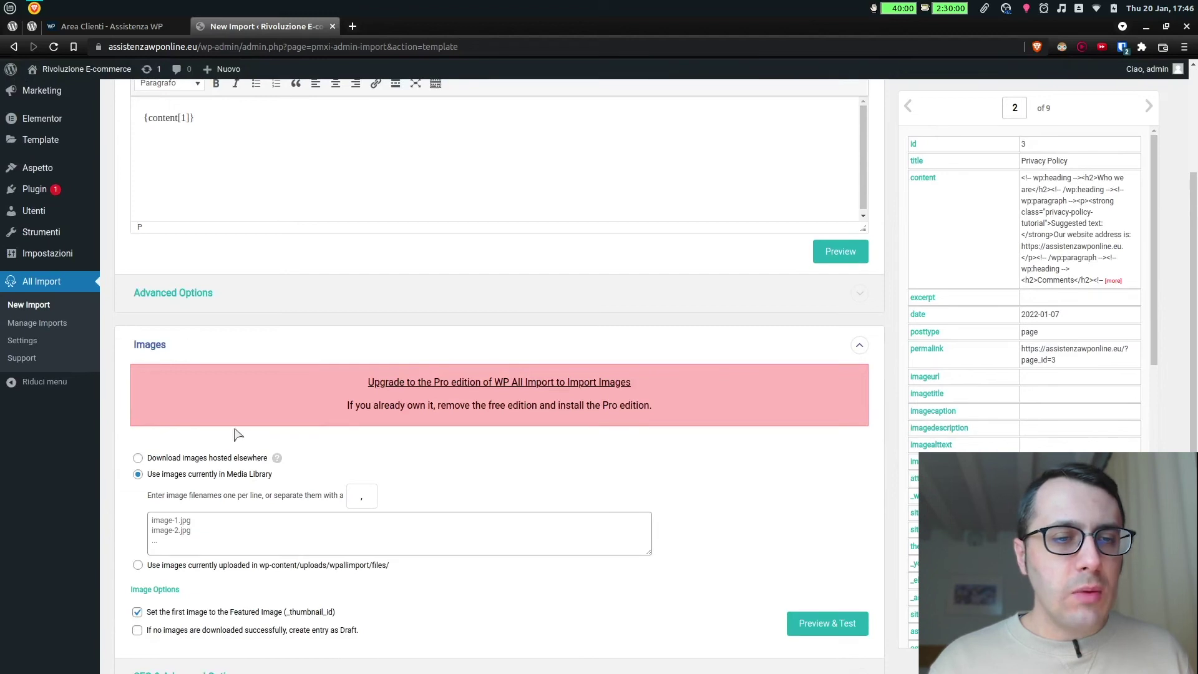
pyautogui.scroll(-2, 237, 433)
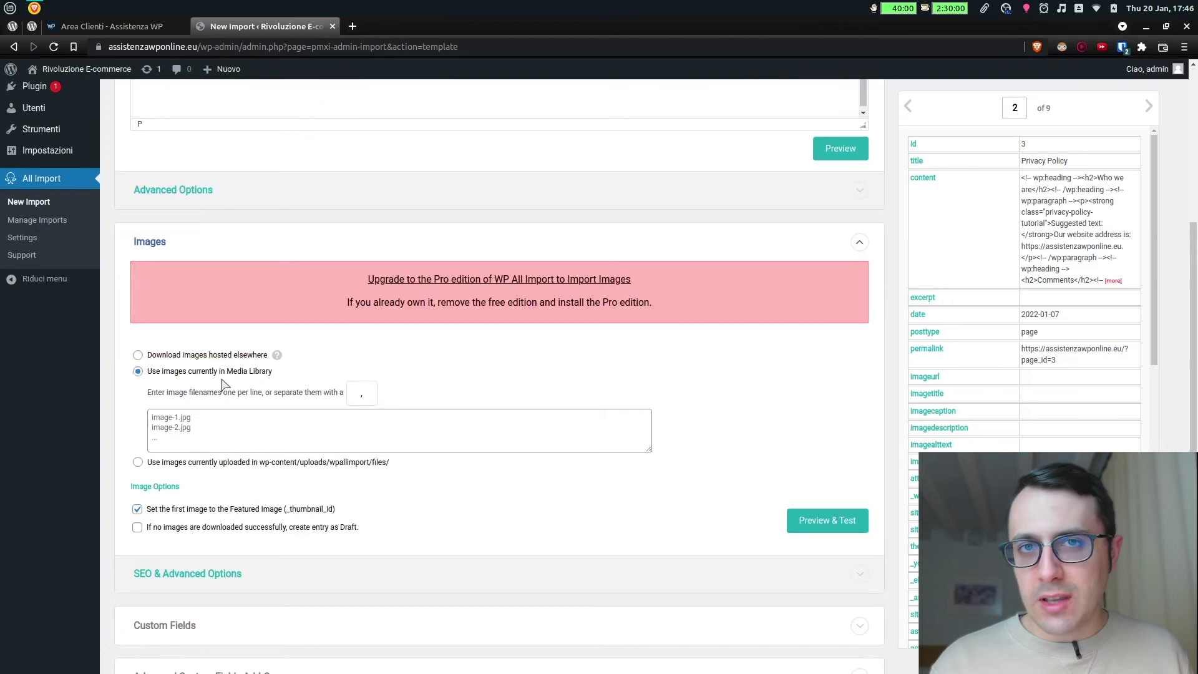
pyautogui.click(188, 425)
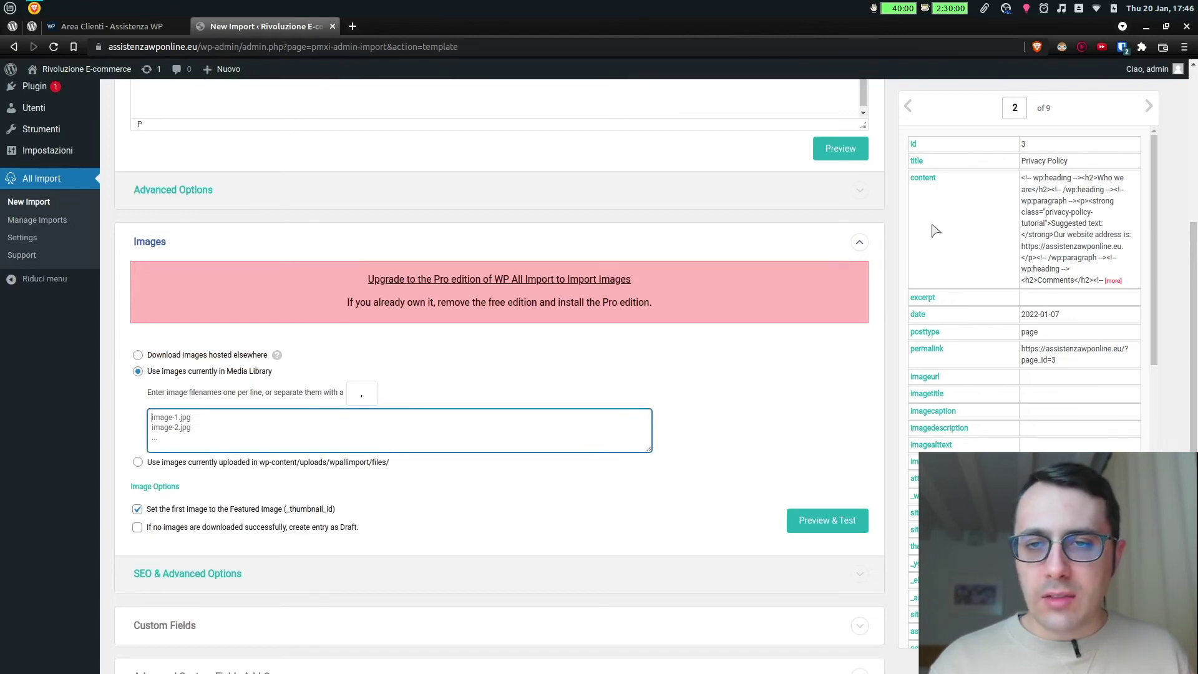
pyautogui.scroll(-3, 935, 231)
pyautogui.scroll(-10, 935, 229)
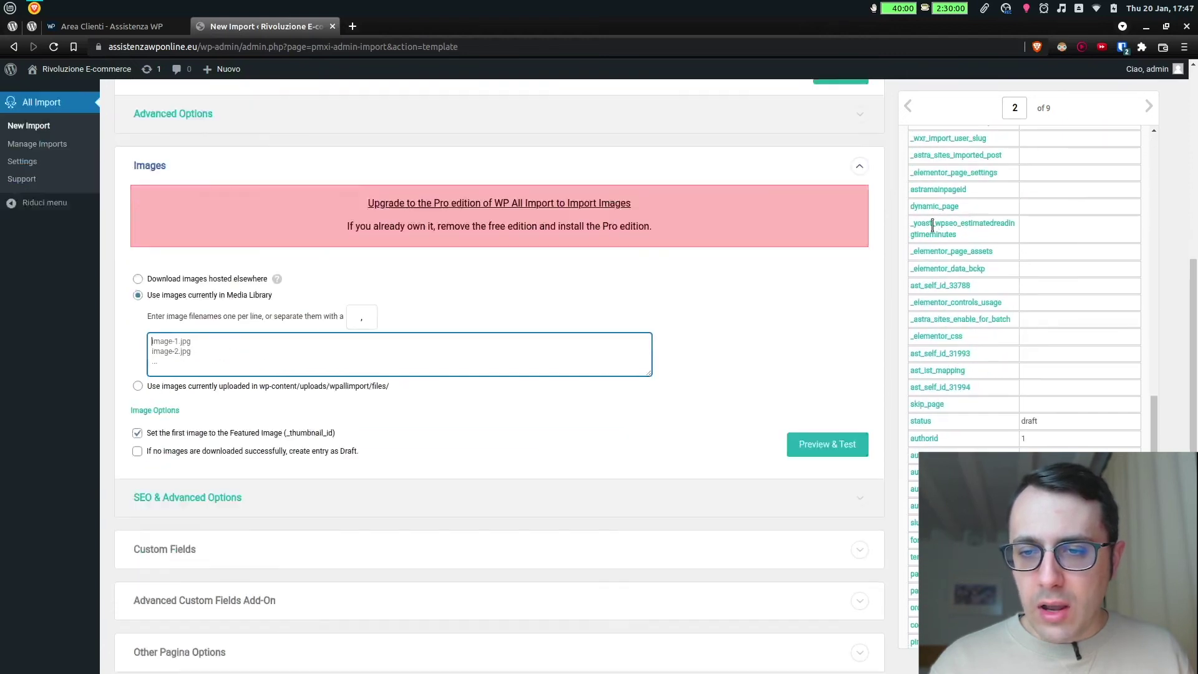
pyautogui.scroll(6, 1144, 179)
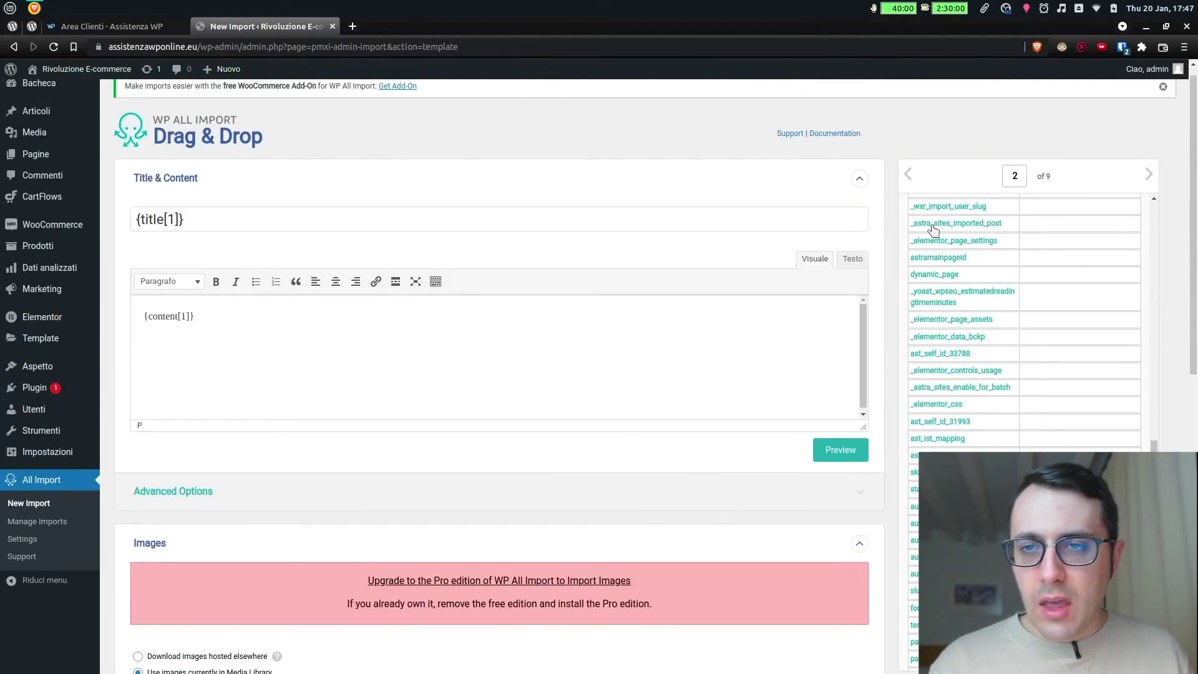
pyautogui.click(1147, 176)
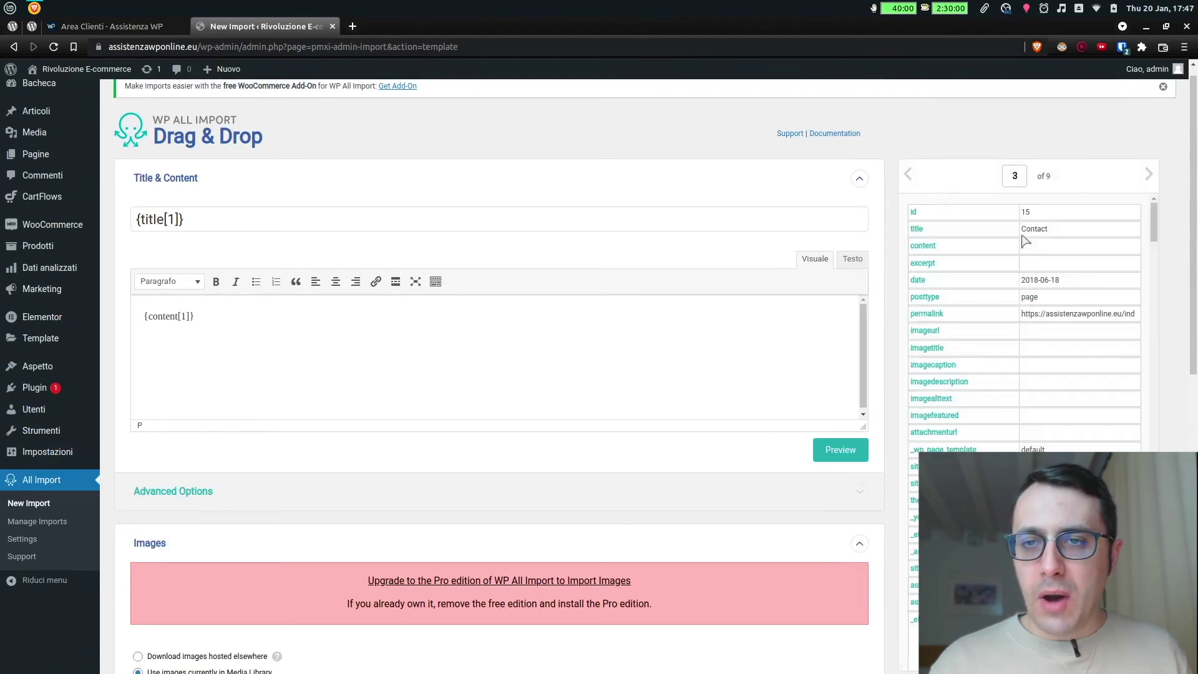
pyautogui.scroll(-1, 981, 393)
pyautogui.scroll(-5, 981, 393)
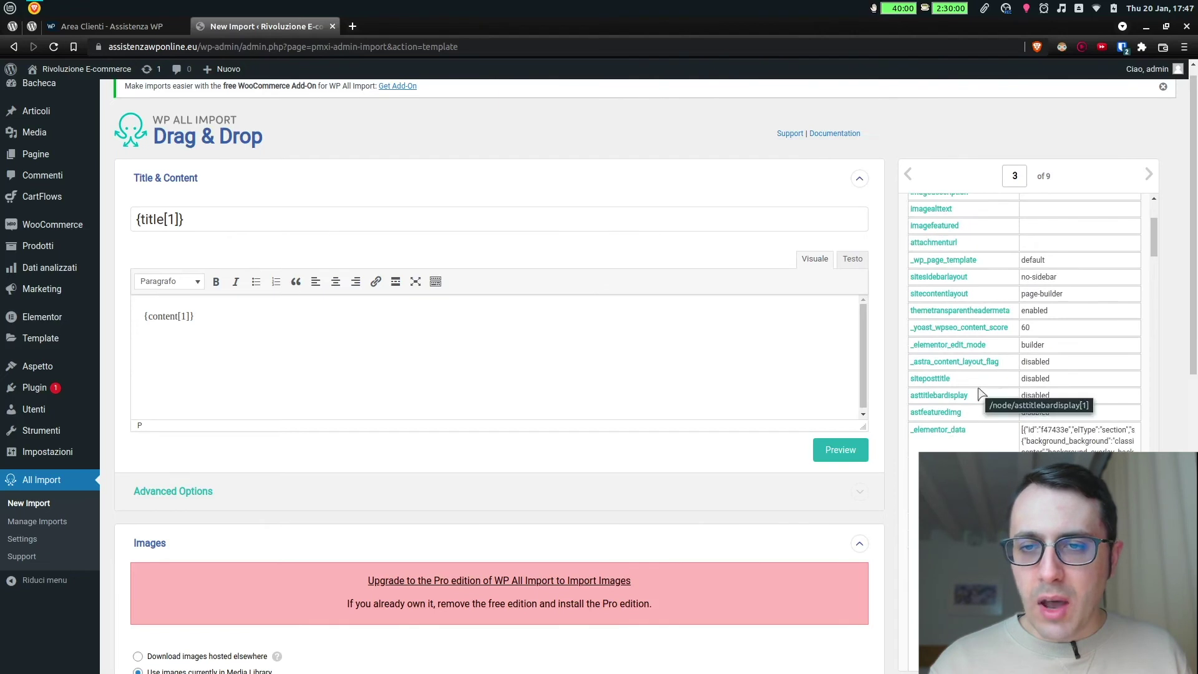
pyautogui.scroll(-5, 660, 366)
pyautogui.press('Right')
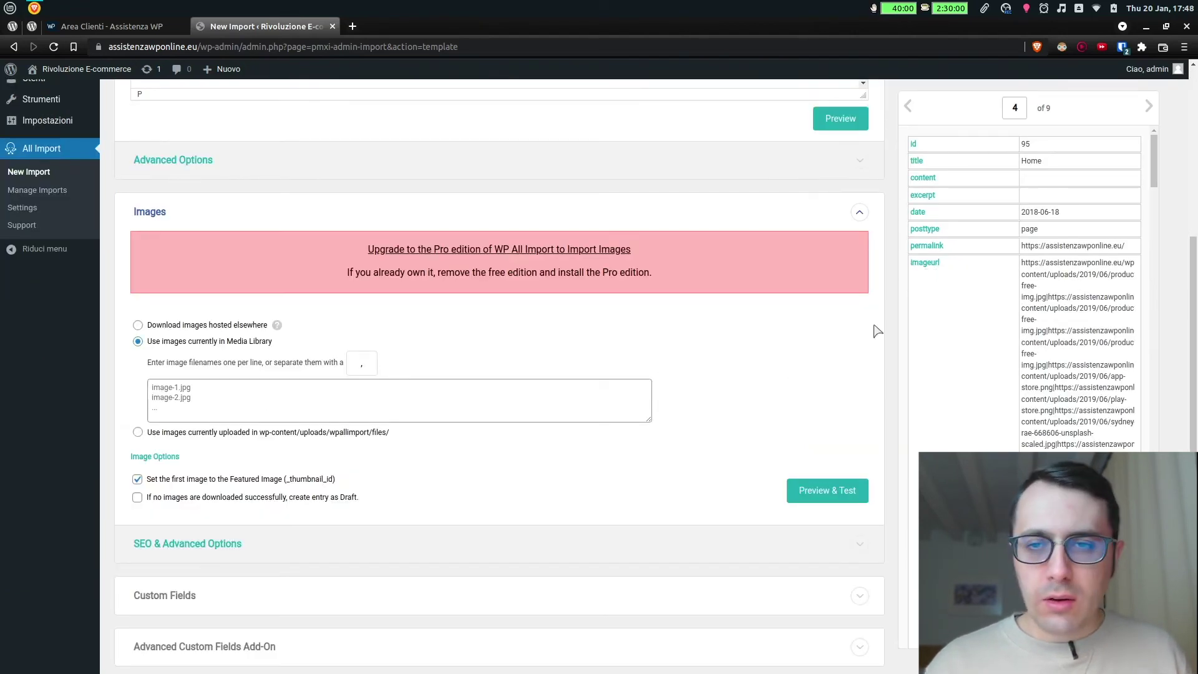
pyautogui.moveTo(923, 267); pyautogui.dragTo(415, 405)
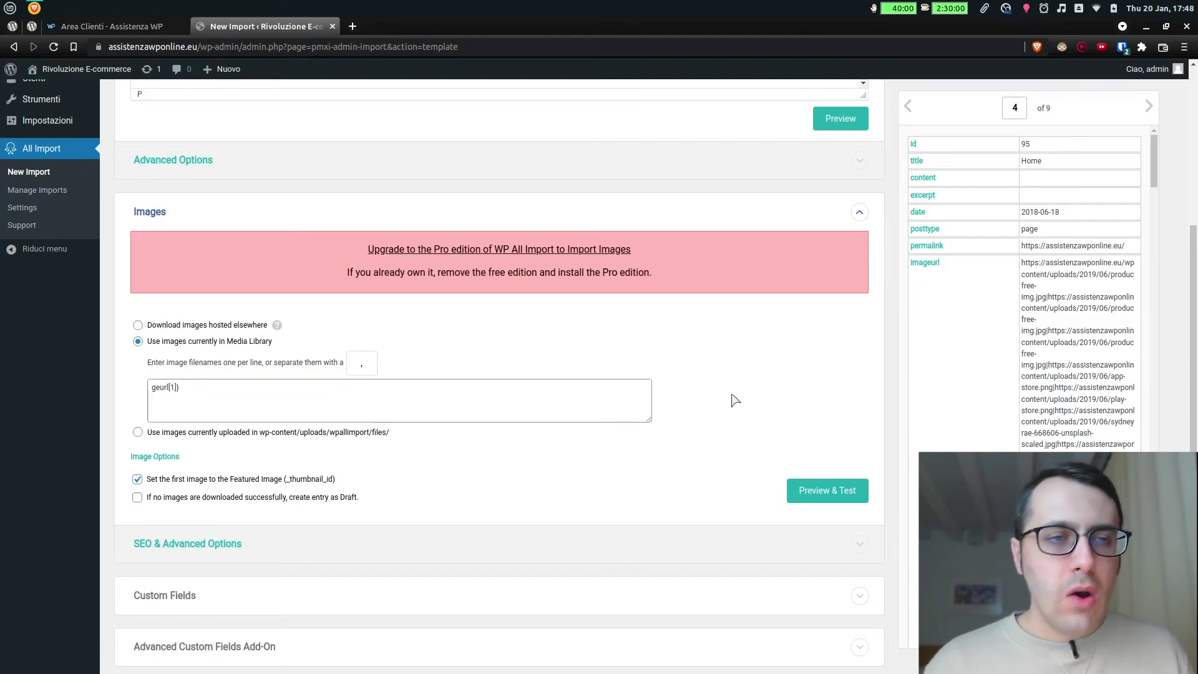
pyautogui.click(374, 213)
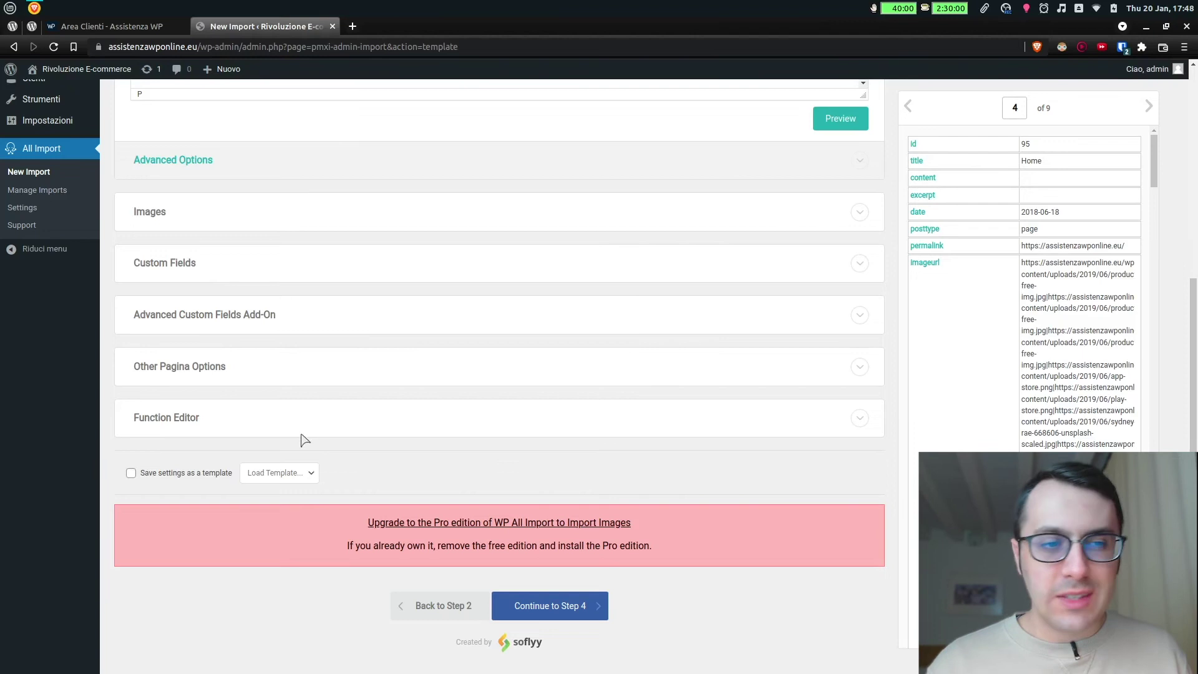
# Check the Function Editor section, collapse it, and expand Other Pagina Options
pyautogui.click(164, 422)
pyautogui.scroll(-3, 309, 312)
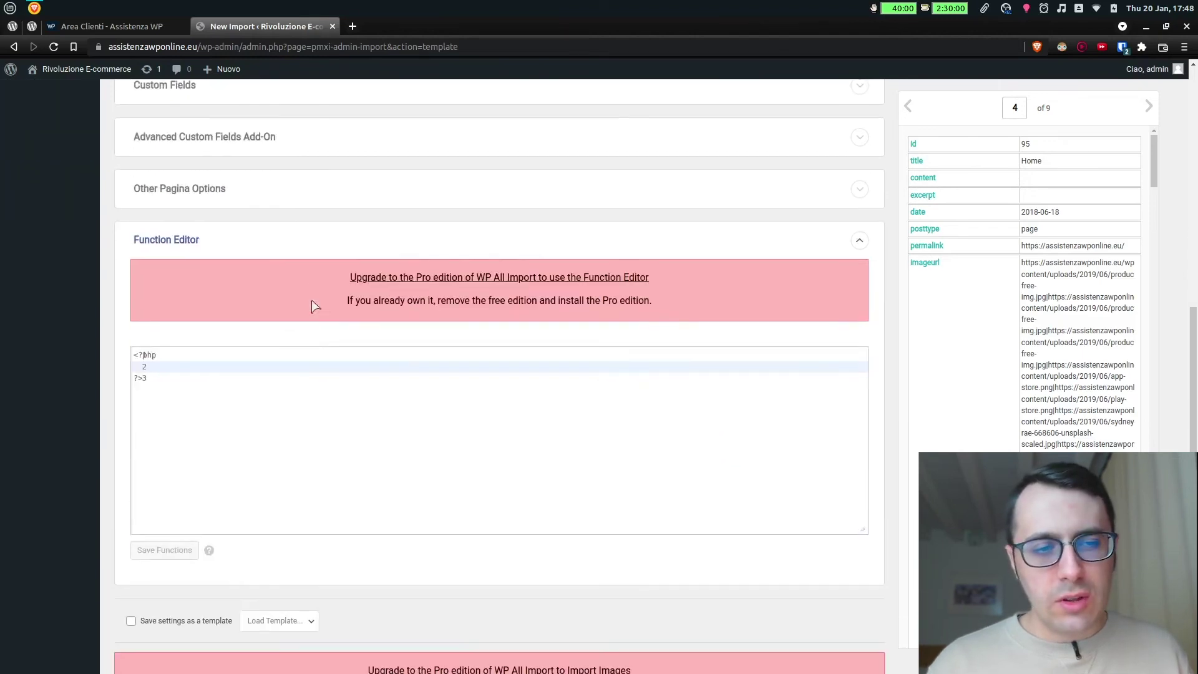
pyautogui.scroll(2, 313, 303)
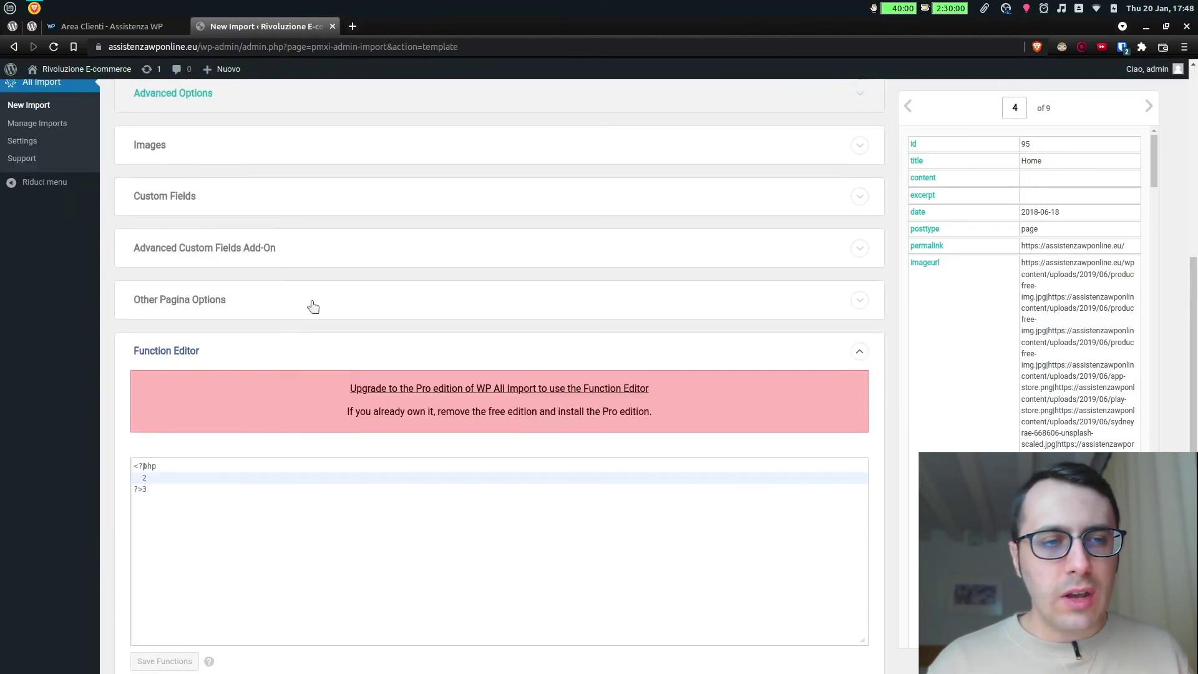
pyautogui.click(195, 347)
pyautogui.click(214, 347)
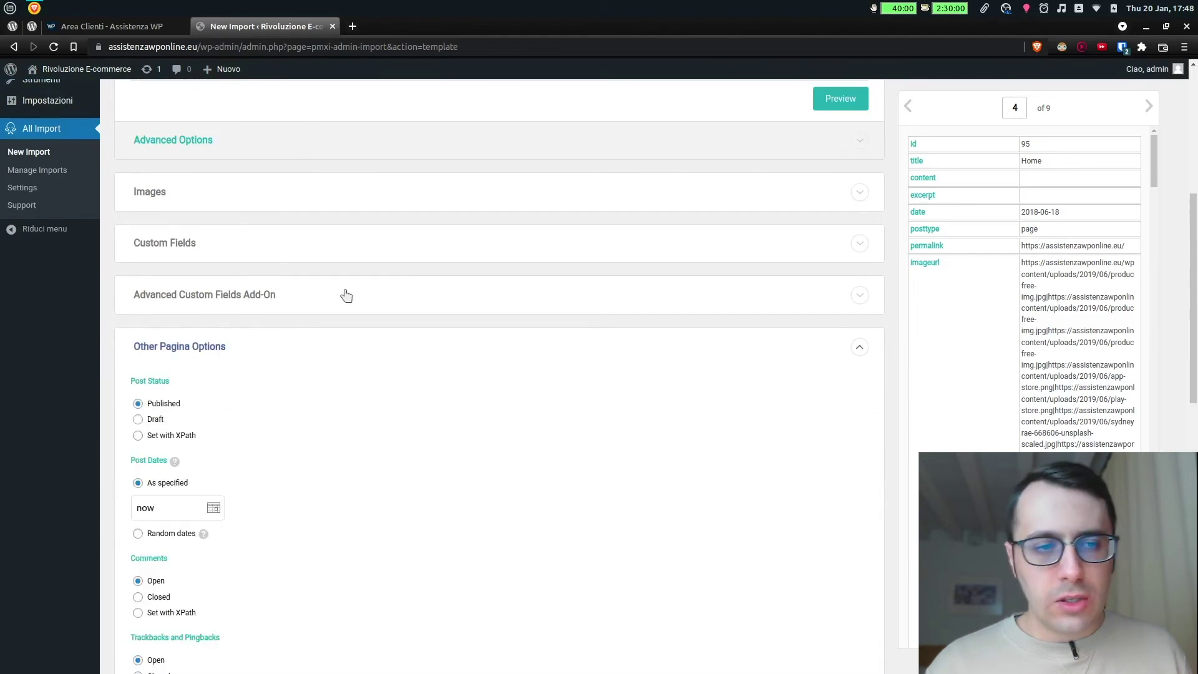
# Review the post status, dates, comments, slug, author and page template settings under Other Pagina Options, and collapse the section
pyautogui.scroll(-5, 346, 296)
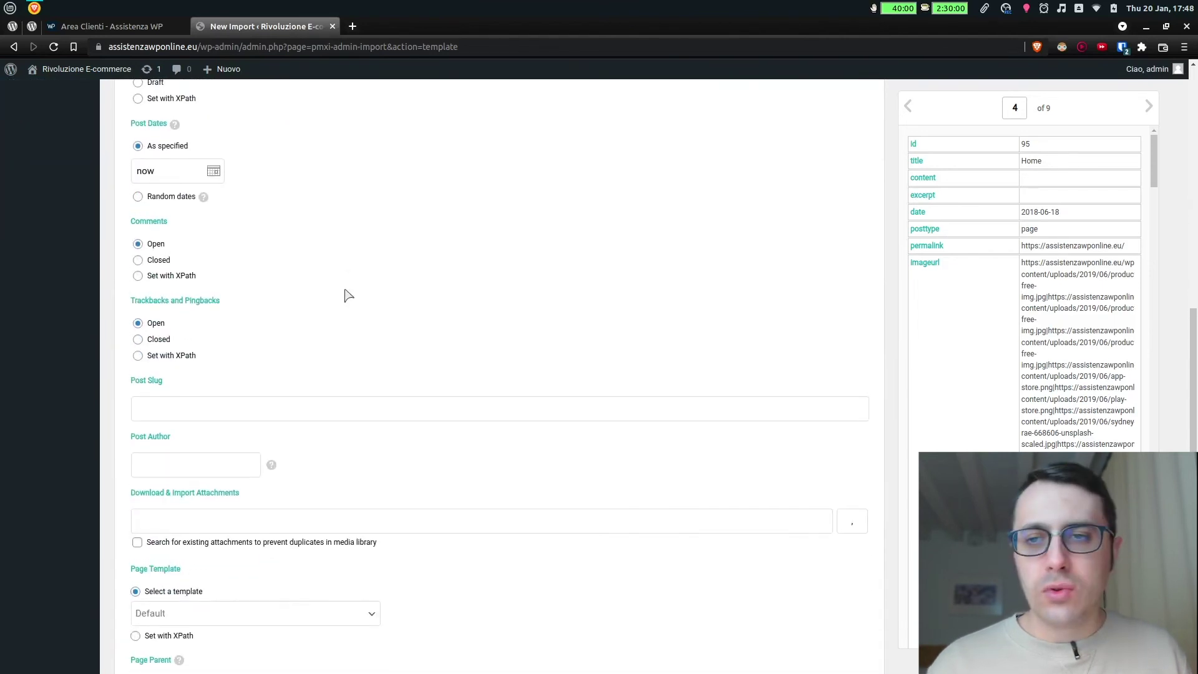
pyautogui.scroll(-5, 175, 437)
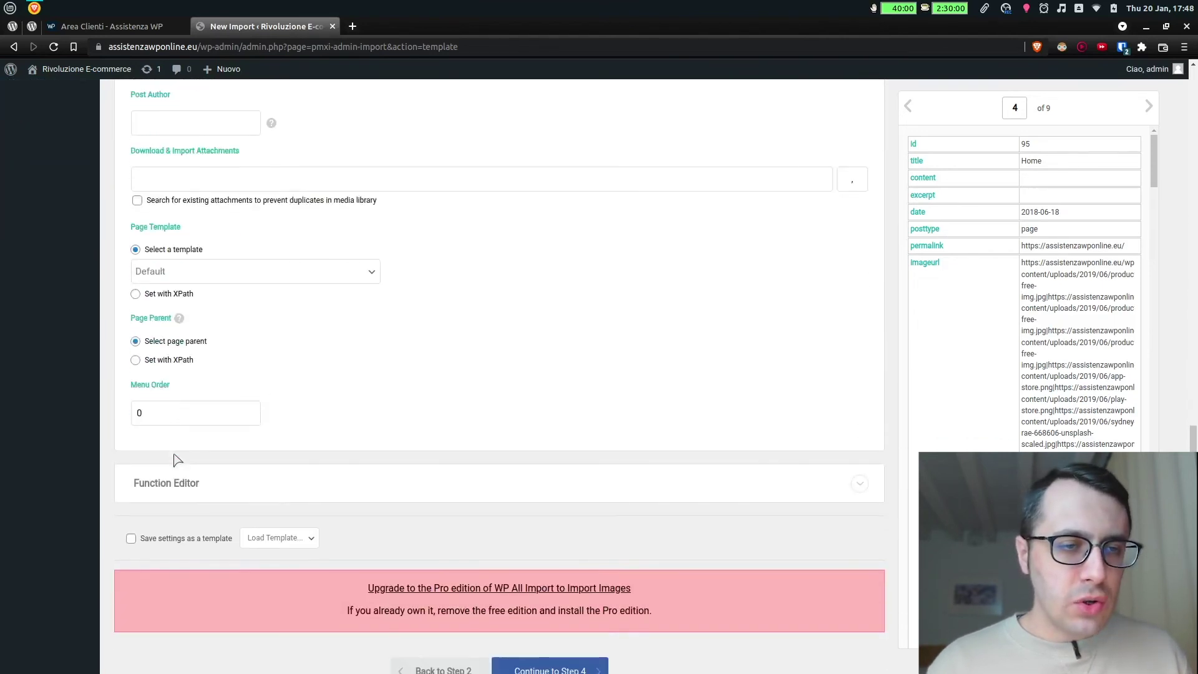
pyautogui.scroll(11, 177, 460)
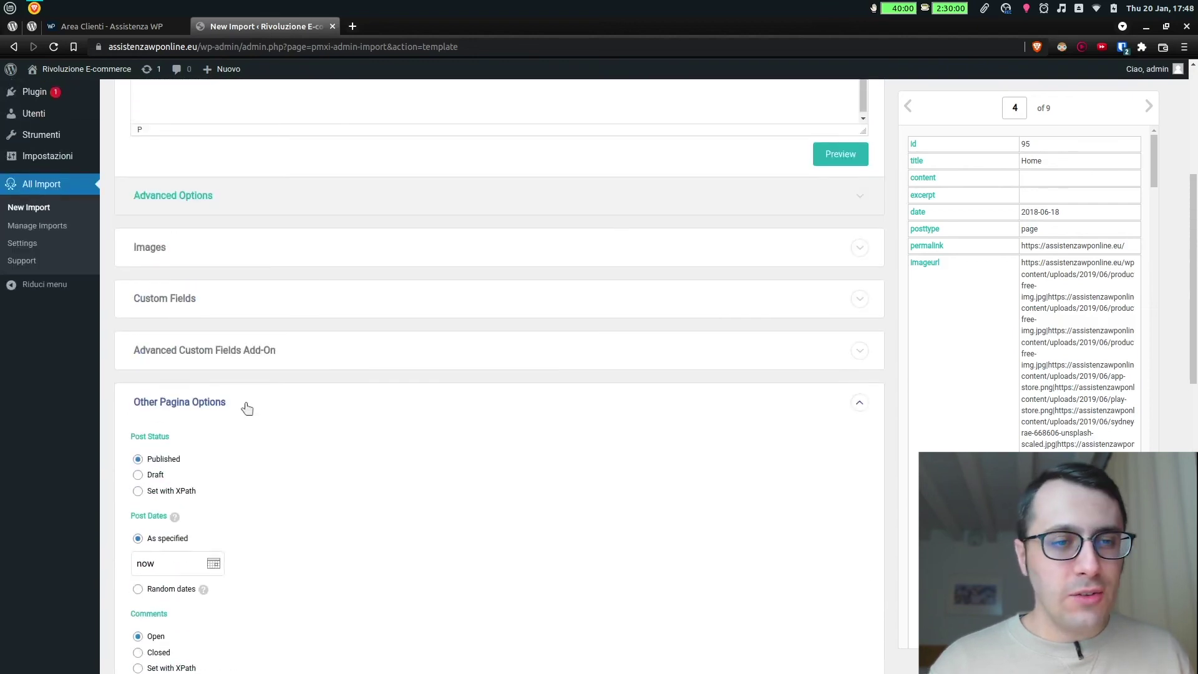
pyautogui.click(252, 404)
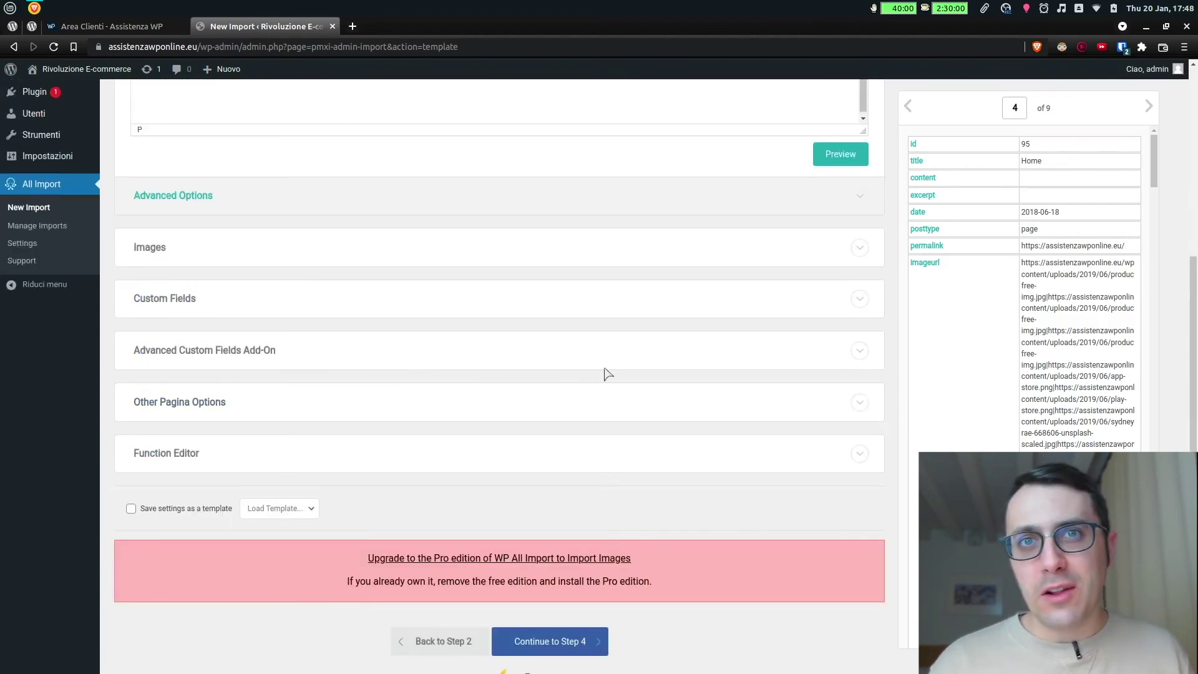
# Proceed from the template to the import settings and auto-detect the unique identifier for the records
pyautogui.scroll(-3, 995, 299)
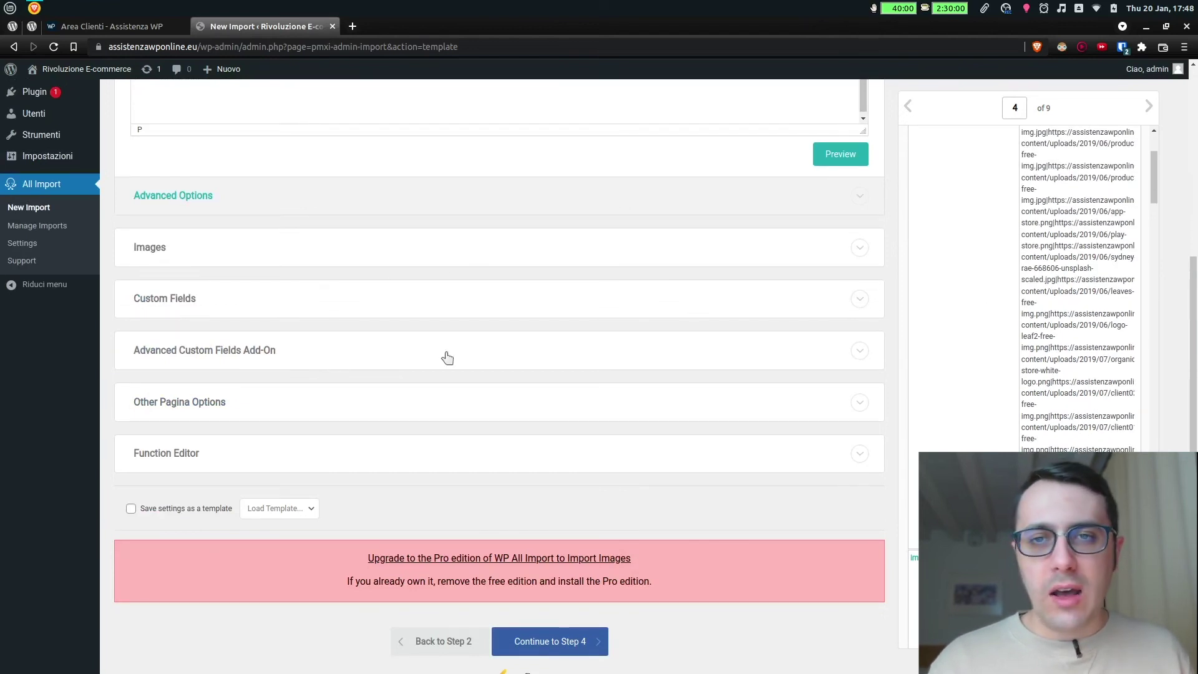
pyautogui.scroll(3, 571, 259)
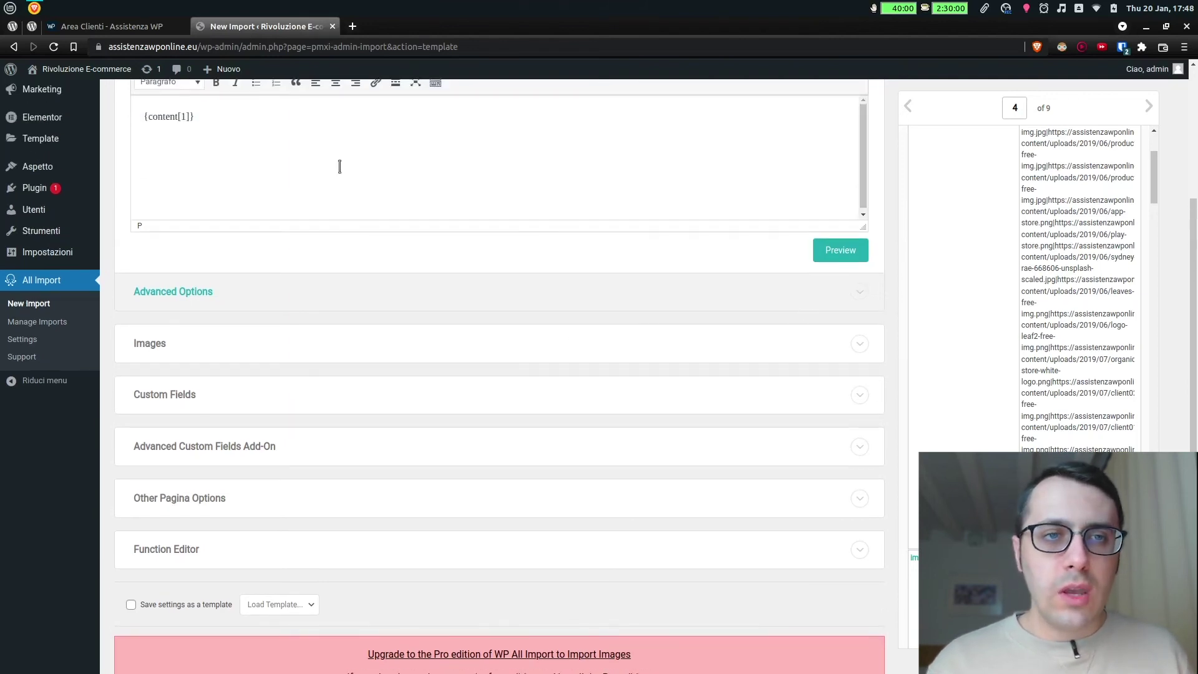
pyautogui.scroll(-3, 331, 353)
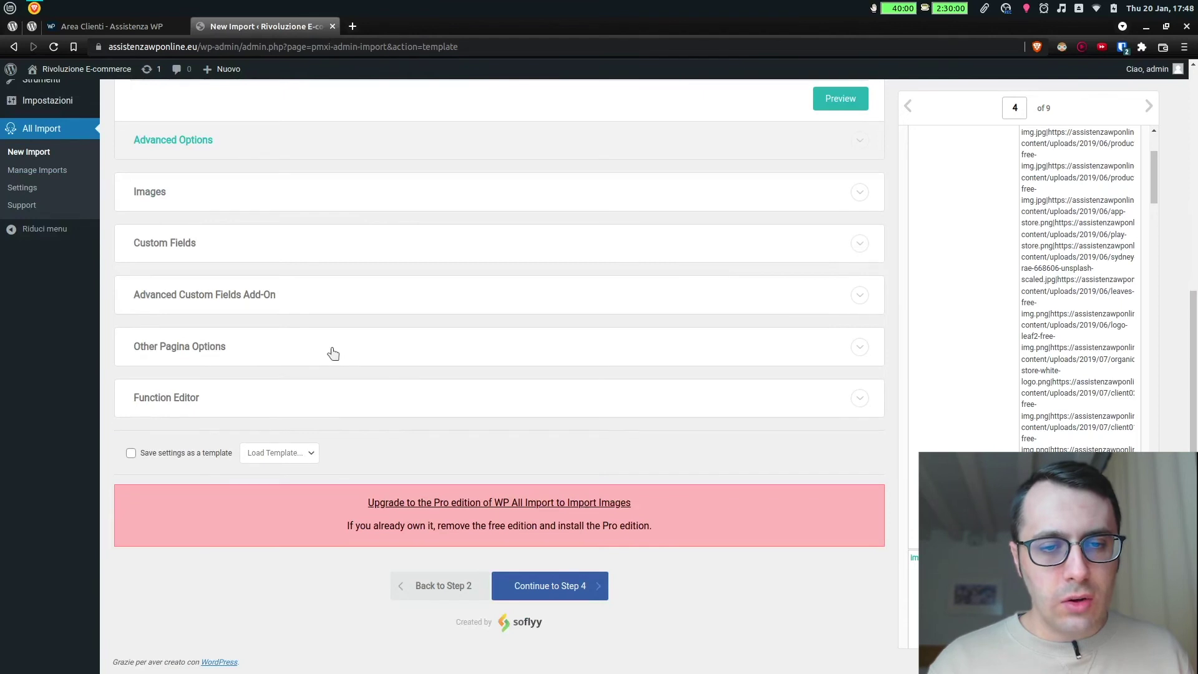
pyautogui.click(574, 592)
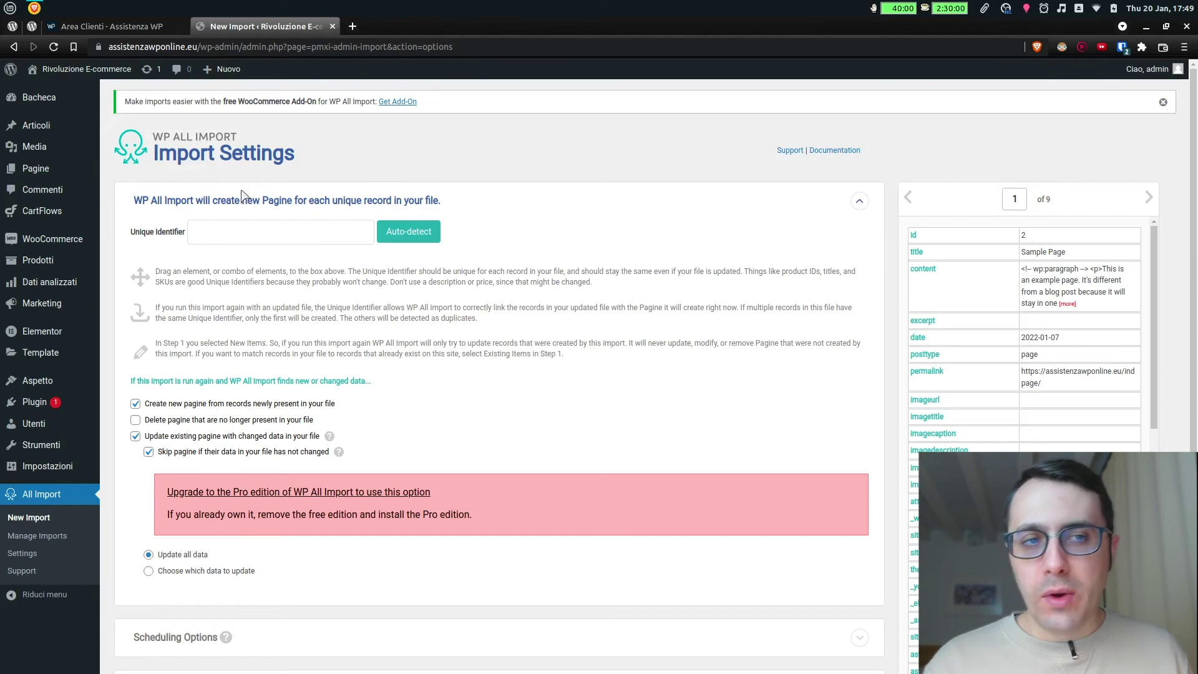
pyautogui.click(410, 240)
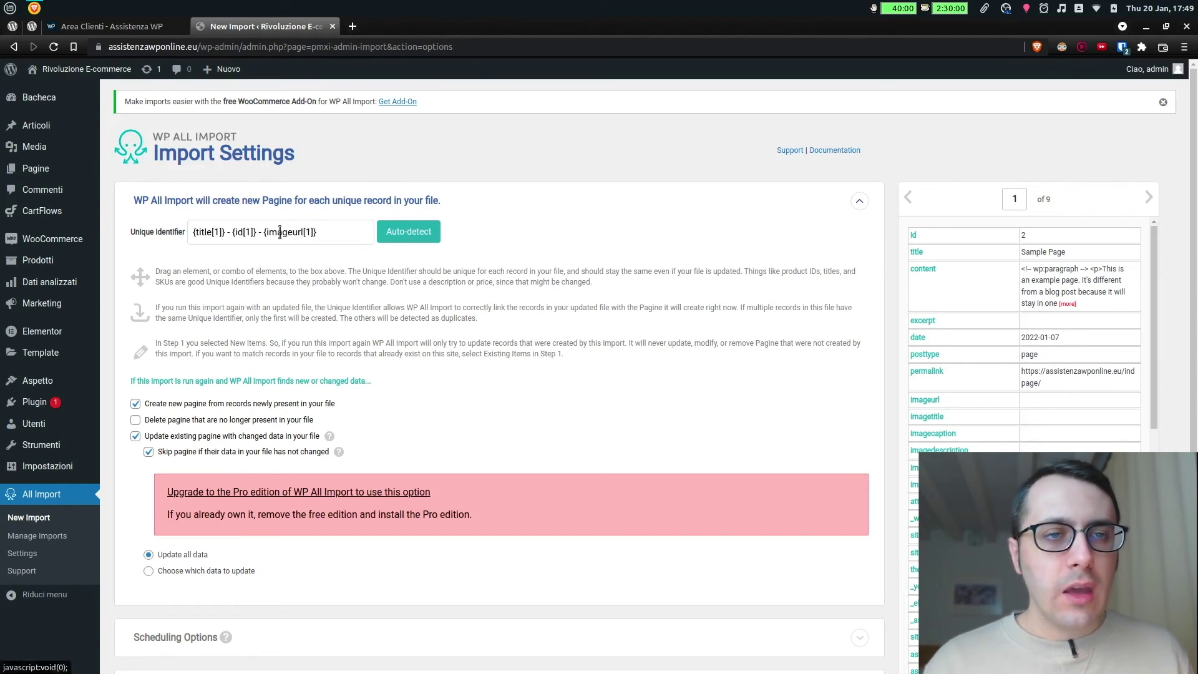
pyautogui.moveTo(341, 234); pyautogui.dragTo(217, 232)
pyautogui.click(549, 259)
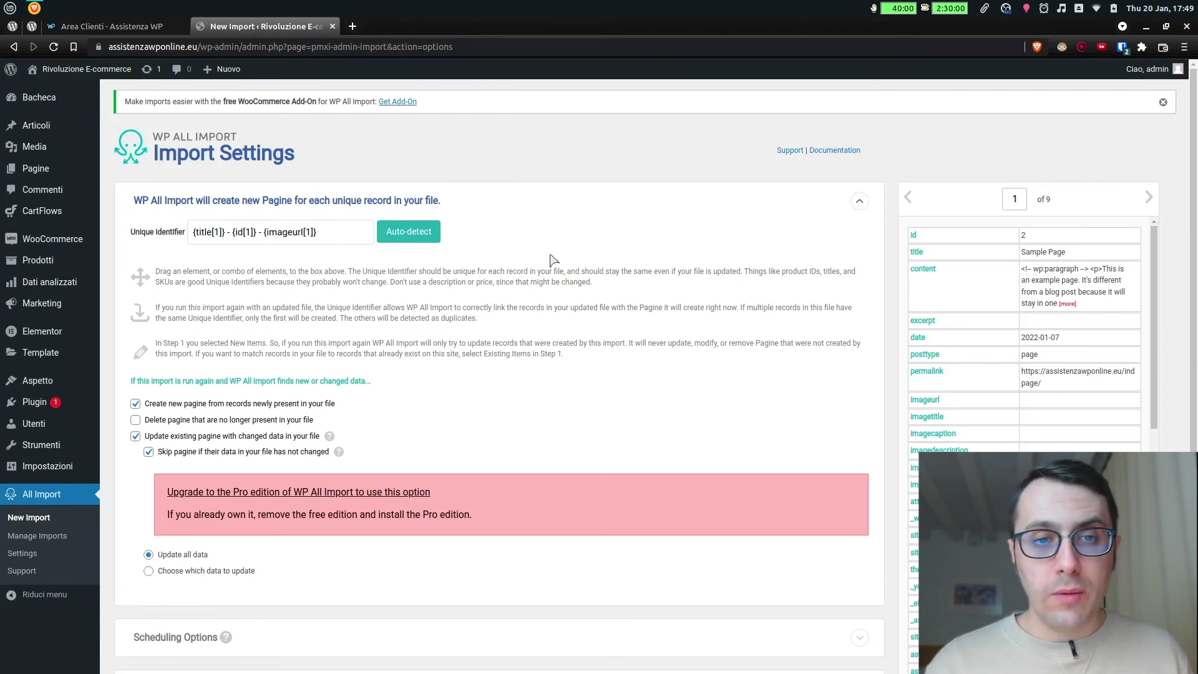
# Keep the default create and update options, continue to the import summary, and confirm and run the import
pyautogui.scroll(-2, 553, 261)
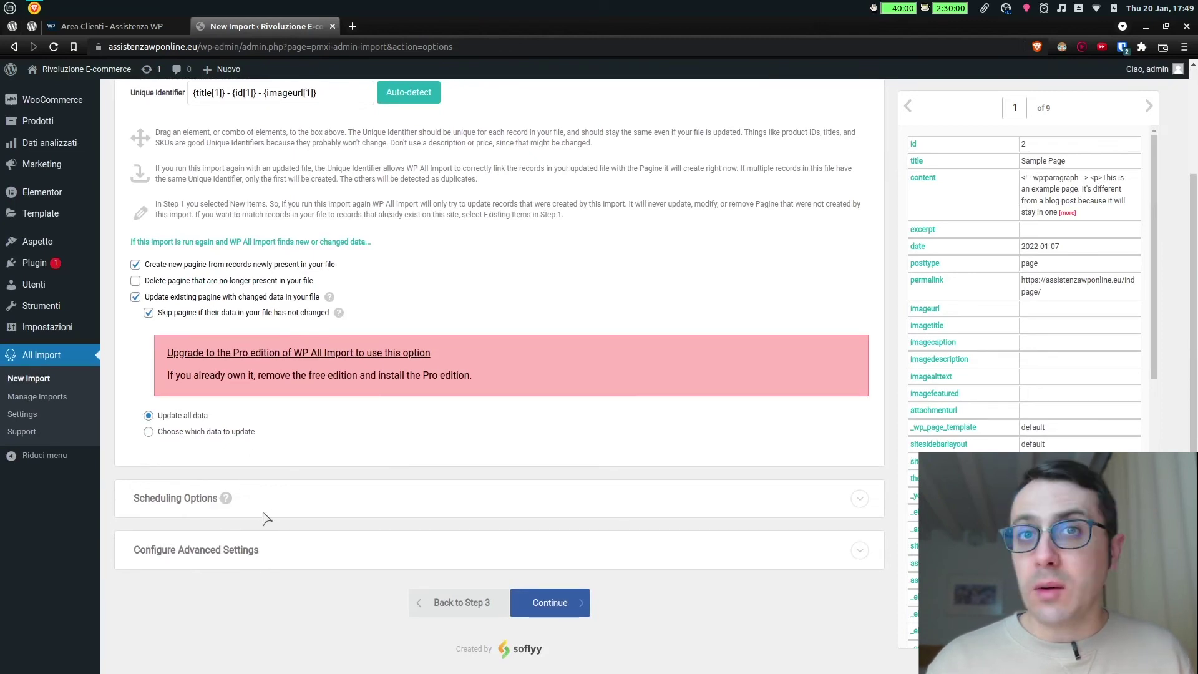
pyautogui.scroll(-1, 267, 518)
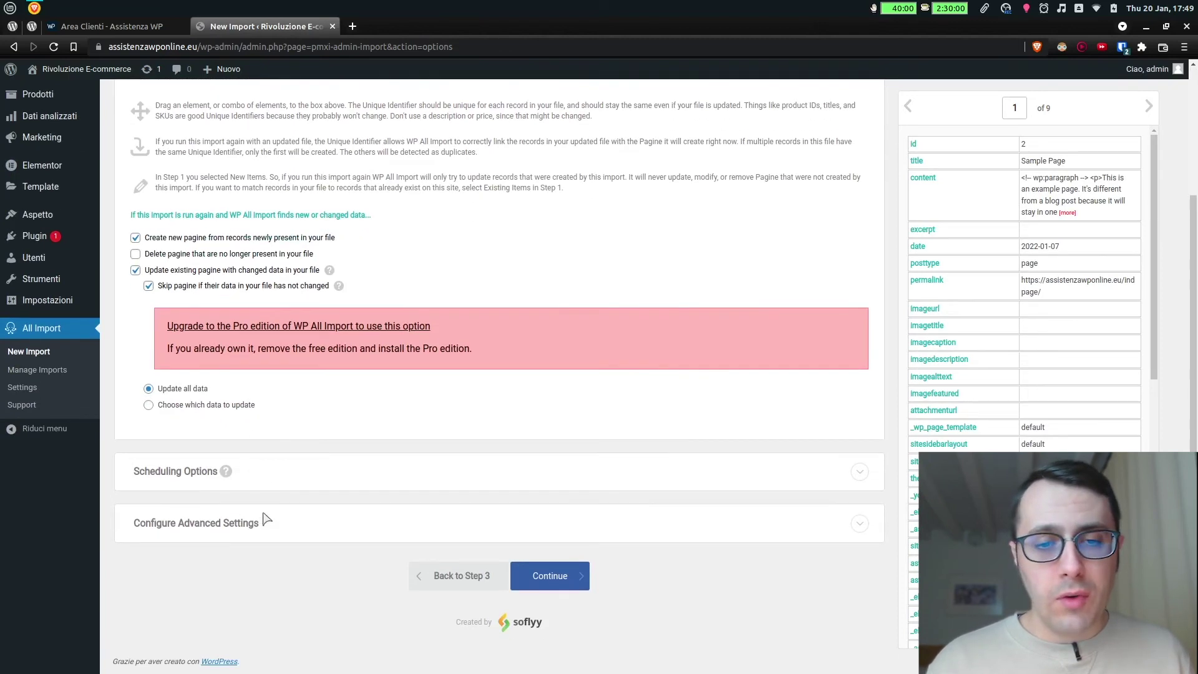
pyautogui.click(564, 587)
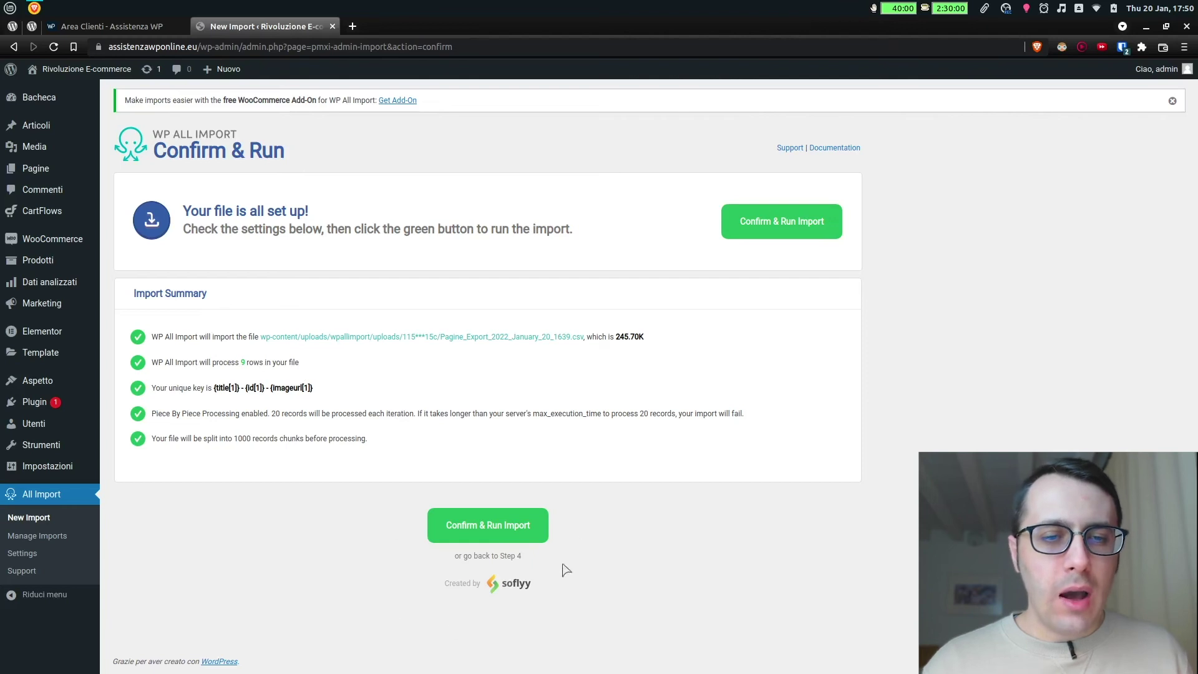
pyautogui.click(506, 528)
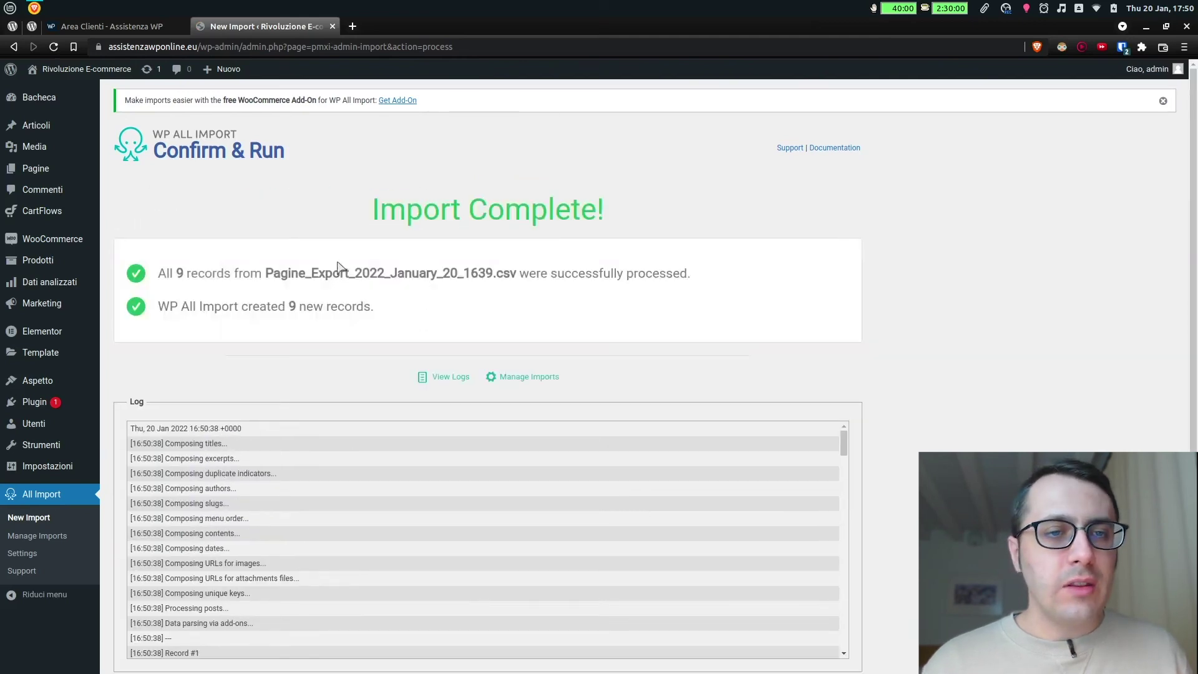
# Review the import result and log, and open the site's list of all pages to check the imported pages
pyautogui.scroll(-2, 337, 267)
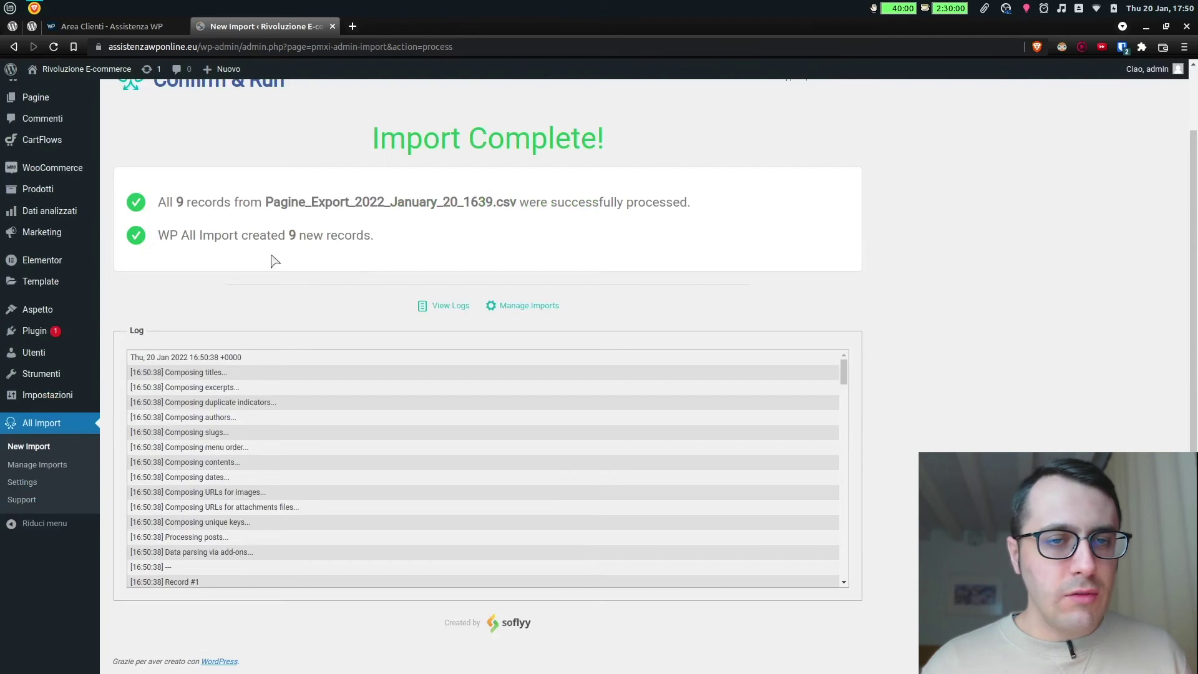
pyautogui.scroll(2, 272, 260)
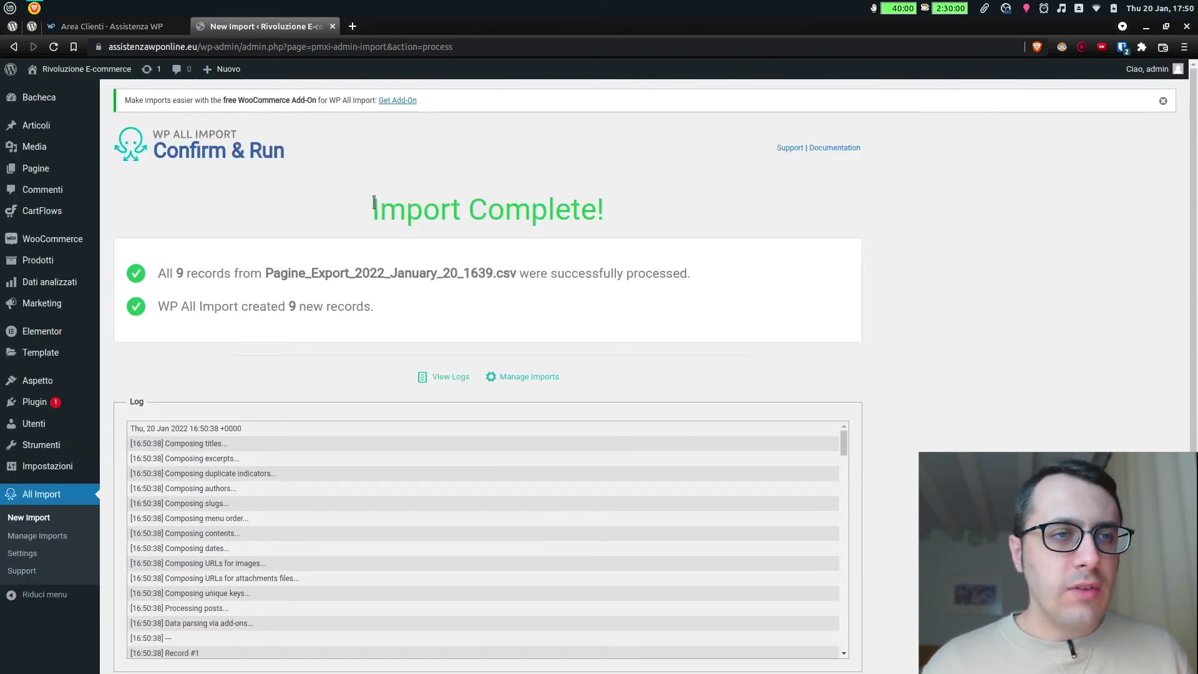
pyautogui.click(45, 177)
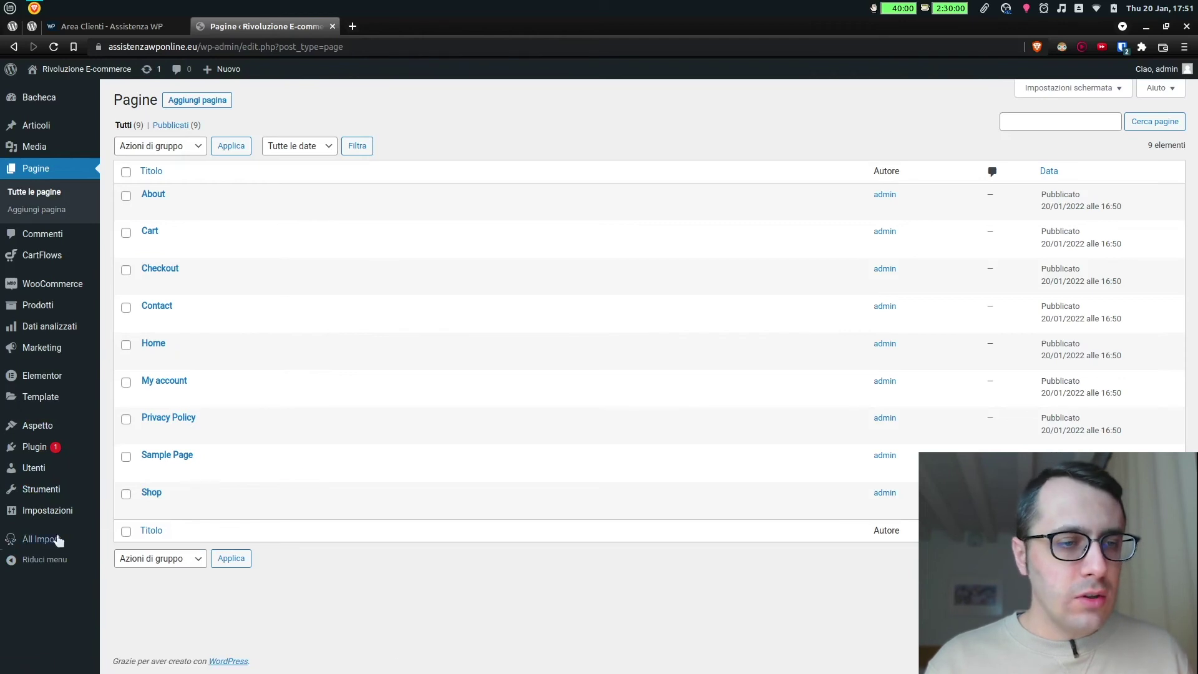
# Open the WP All Import settings and examine the template, file, chunk size and stream reader options
pyautogui.click(30, 546)
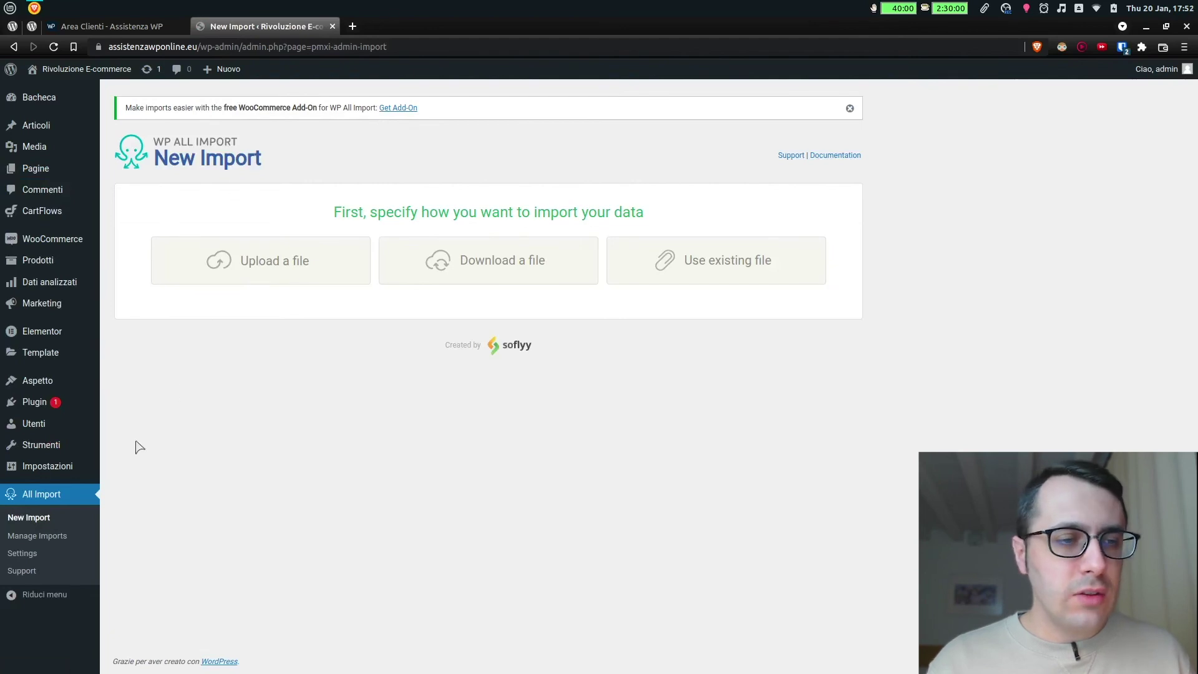
pyautogui.click(25, 555)
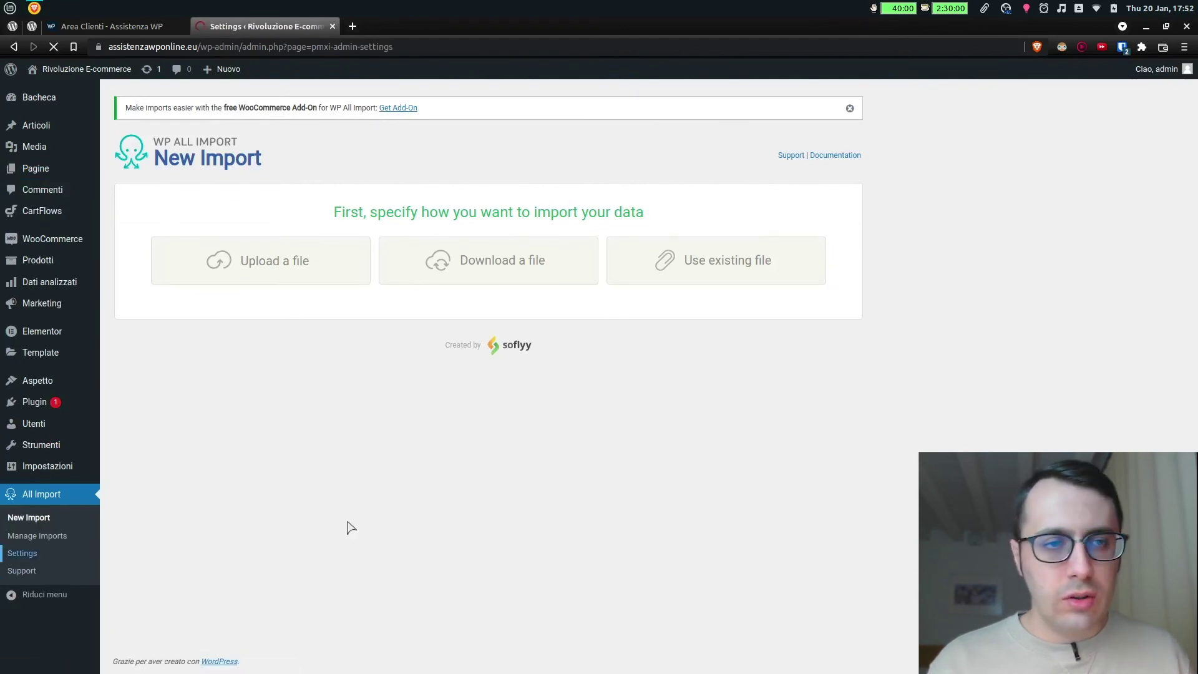
pyautogui.scroll(-5, 44, 527)
pyautogui.scroll(5, 283, 374)
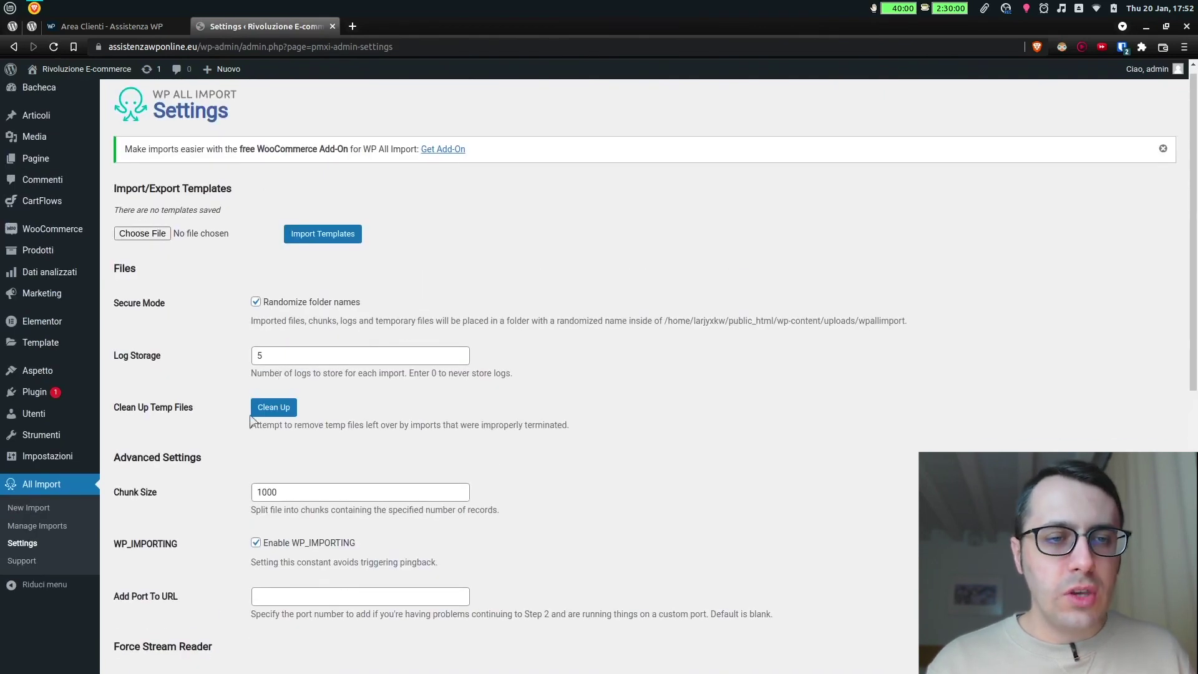
pyautogui.scroll(-6, 261, 461)
pyautogui.scroll(5, 261, 461)
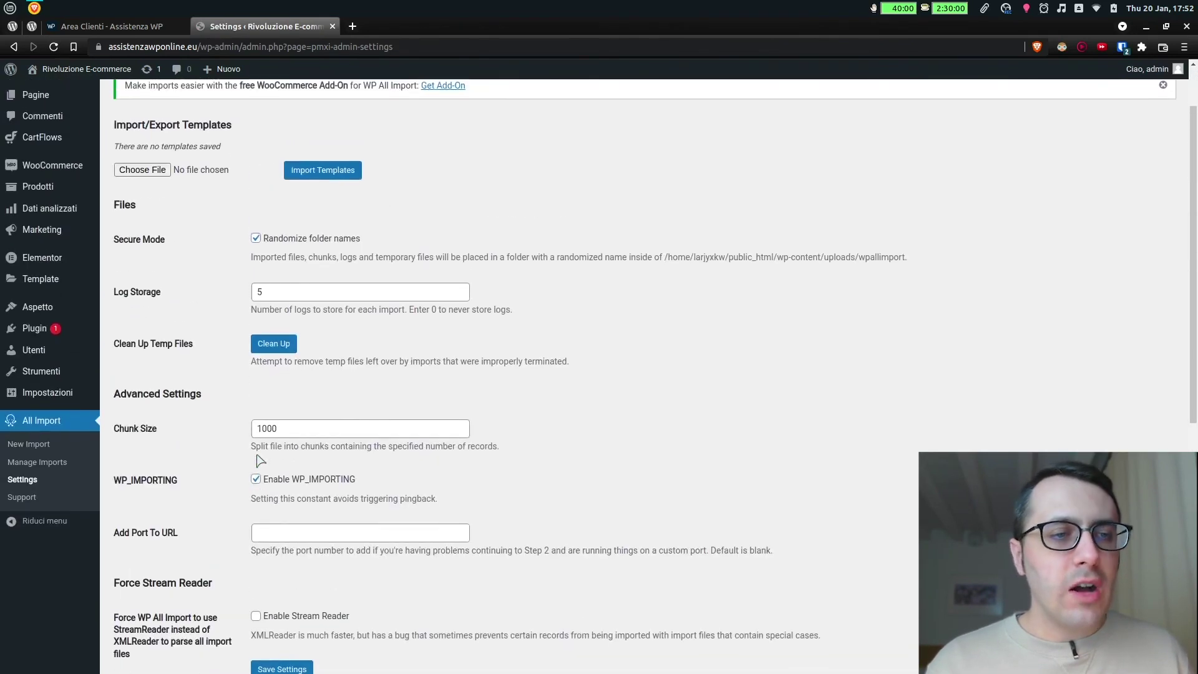
pyautogui.scroll(1, 261, 460)
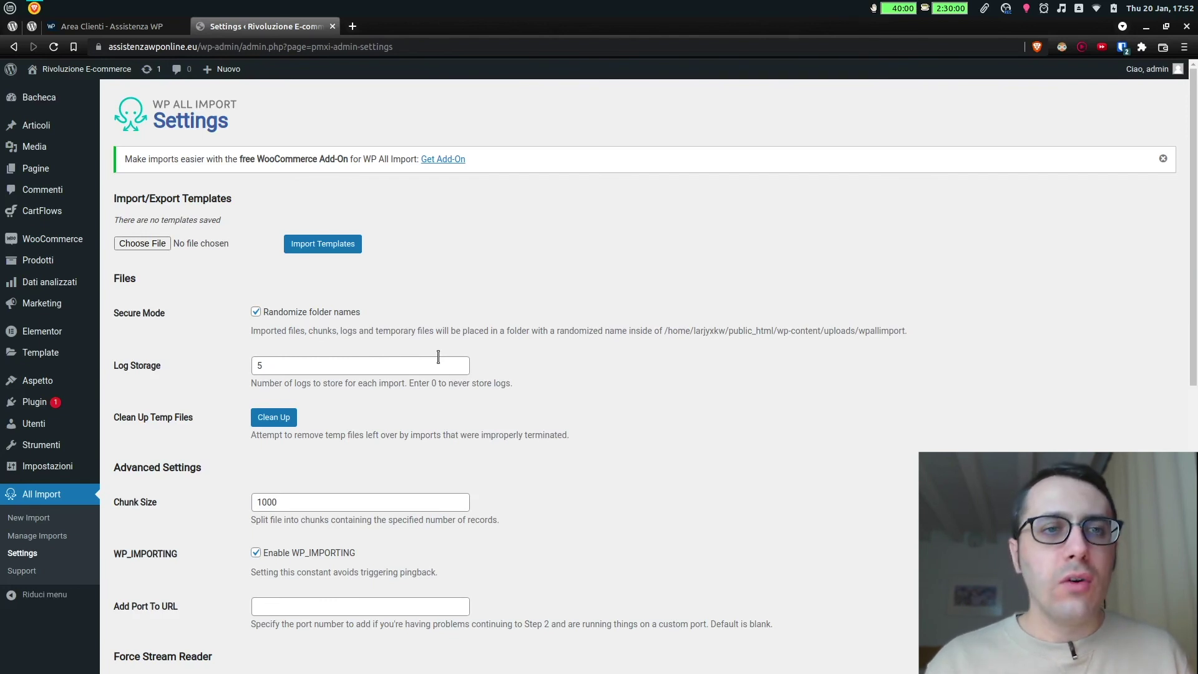
pyautogui.scroll(-3, 498, 326)
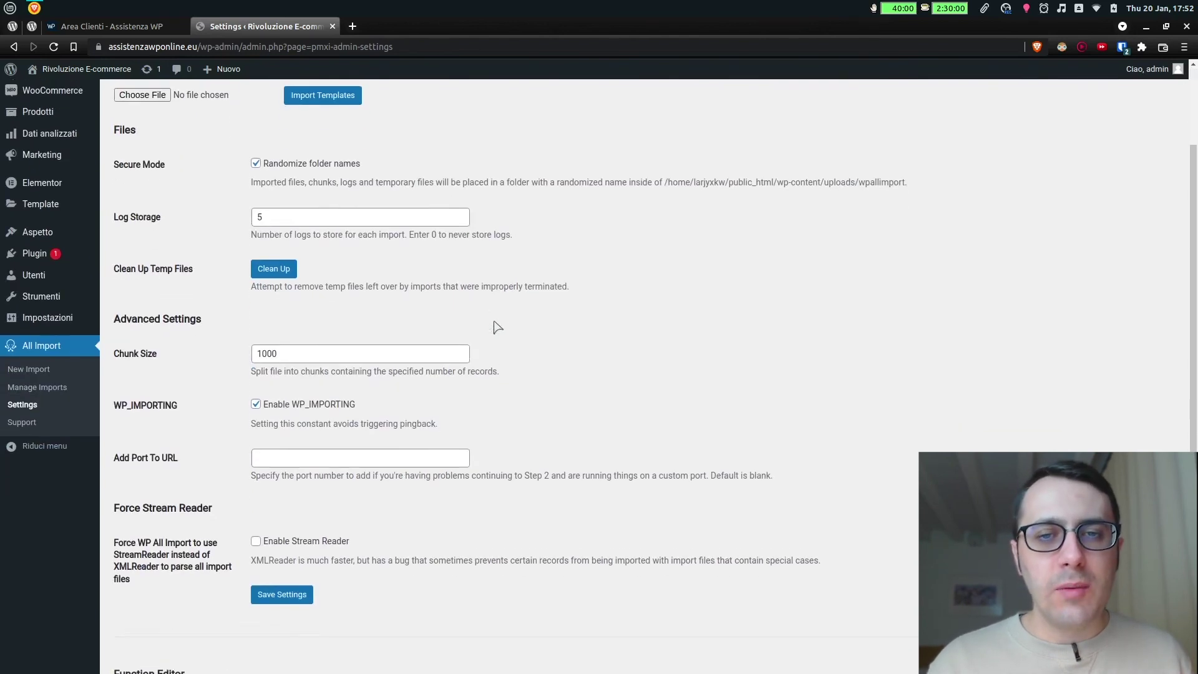
pyautogui.scroll(-1, 497, 327)
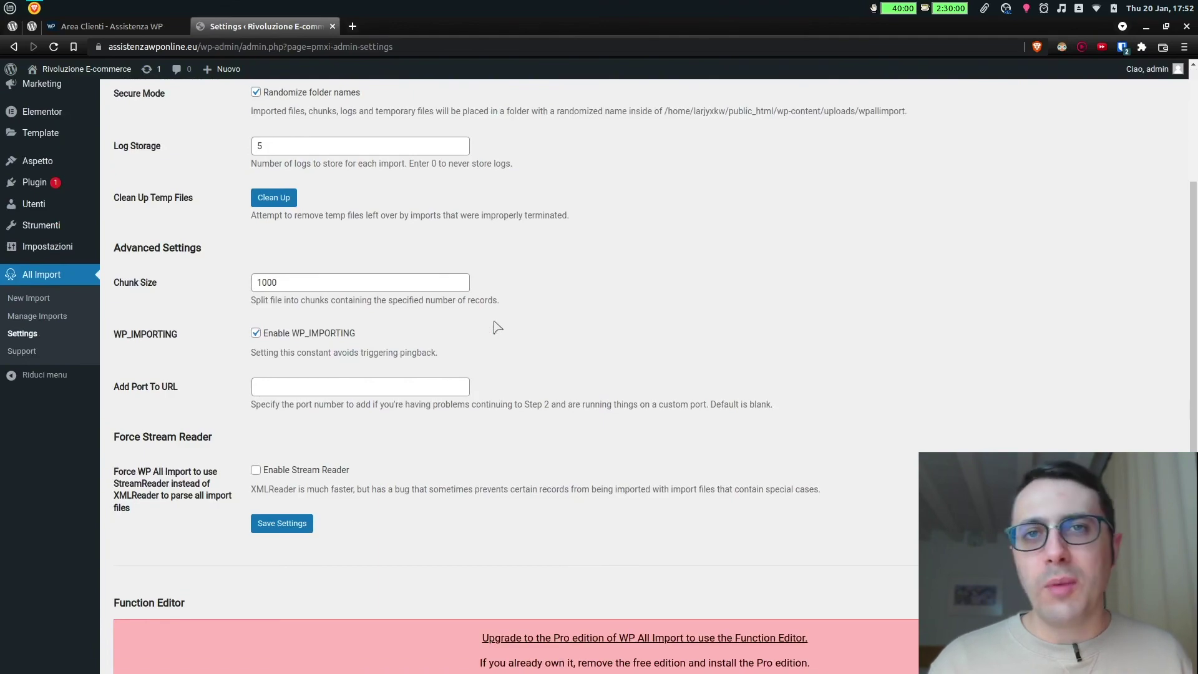